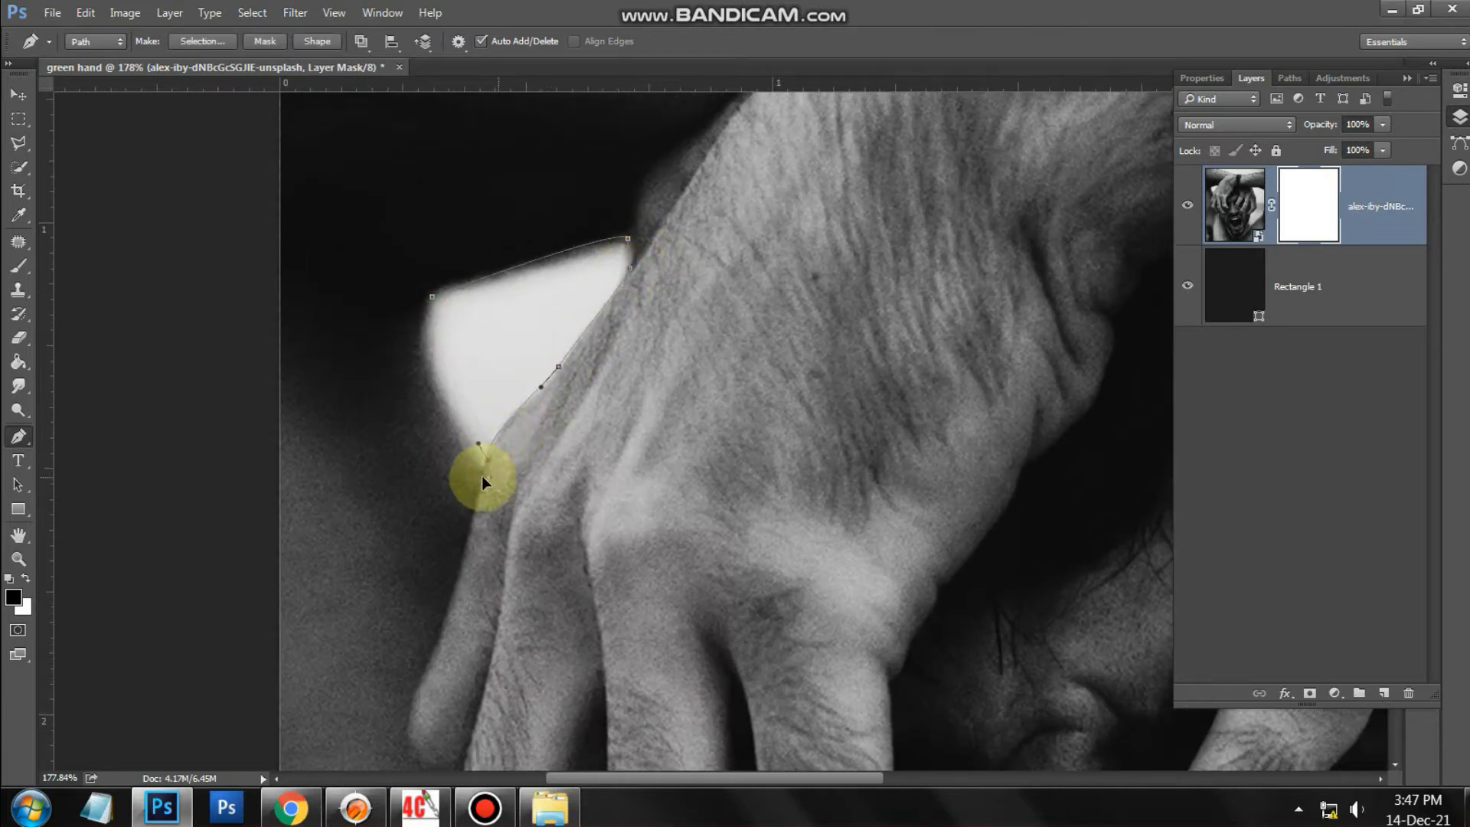
- Turn the path around the white patch beside the left hand into a selection and mask it out with a black brush
{"action": "key", "text": "ctrl+Return"}
{"action": "left_click", "coordinate": [1306, 204]}
{"action": "key", "text": "b"}
{"action": "left_click_drag", "start_coordinate": [587, 250], "coordinate": [469, 273]}
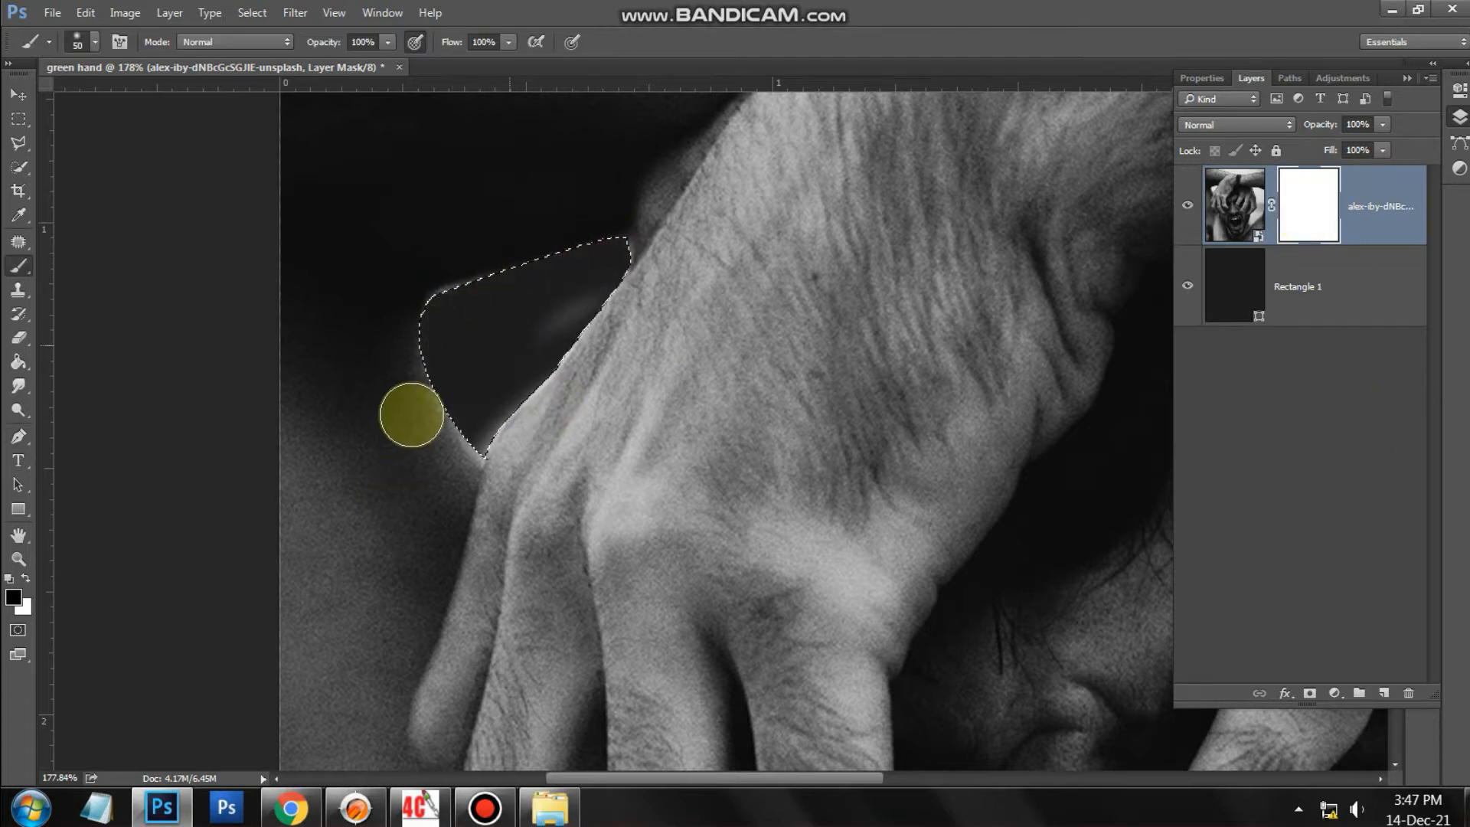
{"action": "key", "text": "ctrl+d"}
- Trace a Pen path along the outer edge of the right hand, from below its lower finger up to the forearm
{"action": "scroll", "coordinate": [643, 369], "scroll_direction": "down", "scroll_amount": 4}
{"action": "left_click_drag", "start_coordinate": [919, 586], "coordinate": [348, 427]}
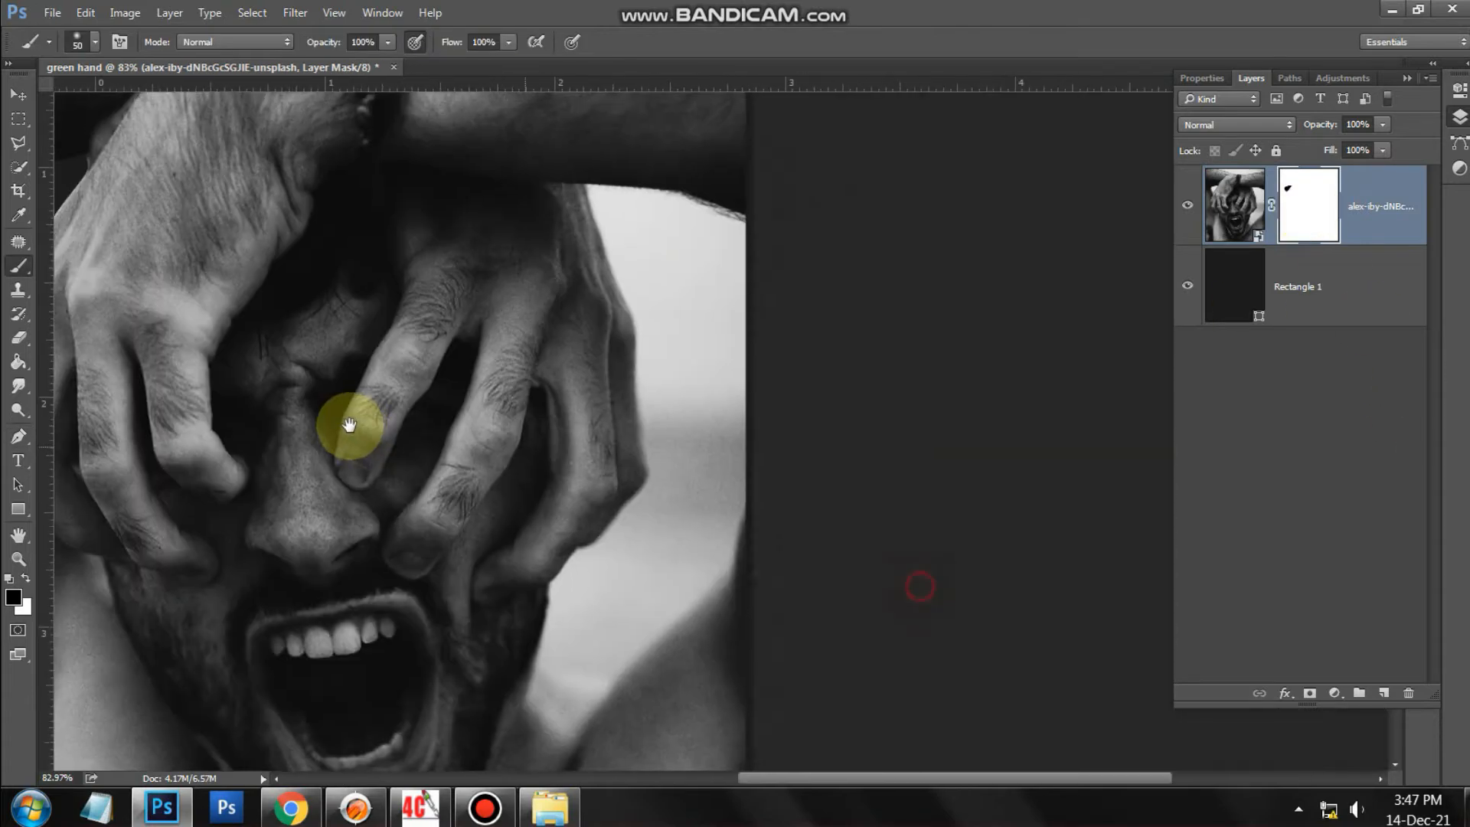
{"action": "left_click_drag", "start_coordinate": [570, 655], "coordinate": [497, 664]}
{"action": "scroll", "coordinate": [532, 584], "scroll_direction": "up", "scroll_amount": 5}
{"action": "key", "text": "p"}
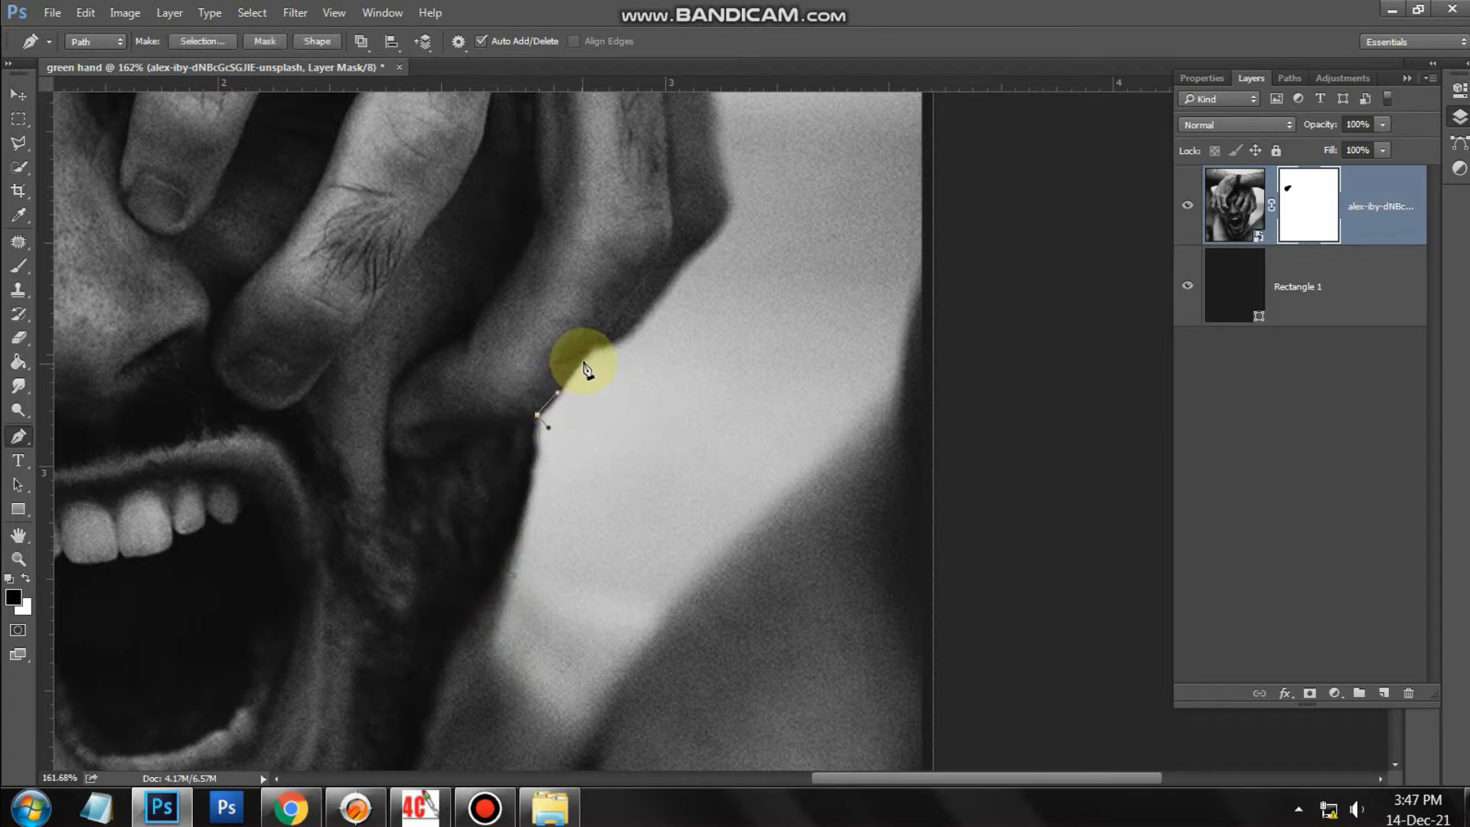
{"action": "left_click_drag", "start_coordinate": [697, 256], "coordinate": [713, 239]}
{"action": "left_click_drag", "start_coordinate": [731, 181], "coordinate": [579, 513]}
{"action": "left_click_drag", "start_coordinate": [557, 299], "coordinate": [635, 528]}
{"action": "left_click_drag", "start_coordinate": [533, 459], "coordinate": [502, 397]}
{"action": "left_click_drag", "start_coordinate": [502, 397], "coordinate": [581, 496]}
{"action": "left_click", "coordinate": [544, 355]}
- Continue the path along the forearm's underside, the photo's right border and the shoulder, closing it around the bright background
{"action": "left_click_drag", "start_coordinate": [729, 364], "coordinate": [738, 371]}
{"action": "left_click", "coordinate": [862, 416]}
{"action": "left_click_drag", "start_coordinate": [928, 628], "coordinate": [825, 368]}
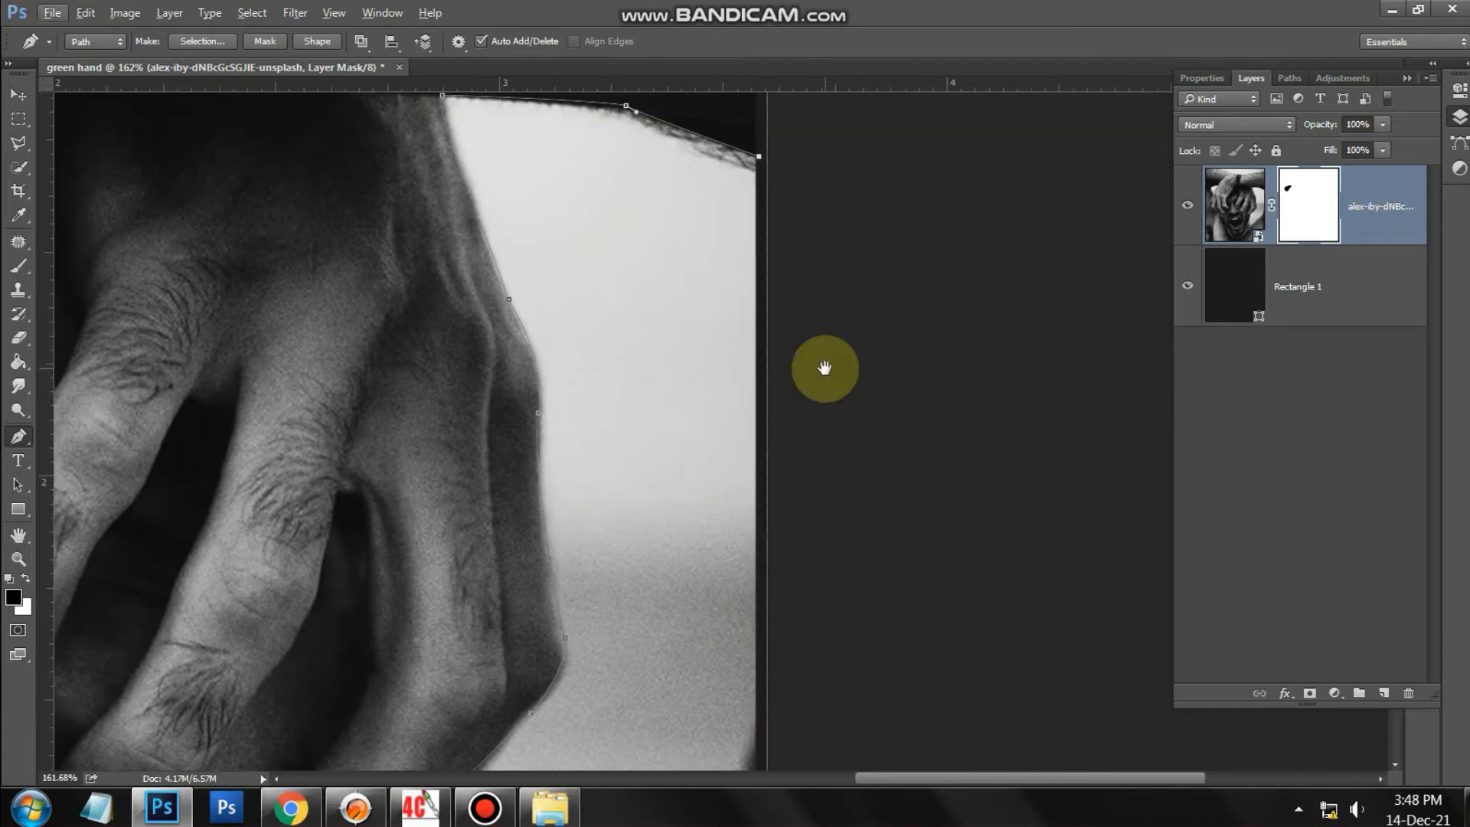
{"action": "left_click", "coordinate": [760, 502]}
{"action": "left_click_drag", "start_coordinate": [797, 690], "coordinate": [830, 407]}
{"action": "left_click_drag", "start_coordinate": [783, 499], "coordinate": [775, 535]}
{"action": "left_click_drag", "start_coordinate": [736, 584], "coordinate": [836, 412]}
{"action": "left_click_drag", "start_coordinate": [666, 566], "coordinate": [651, 588]}
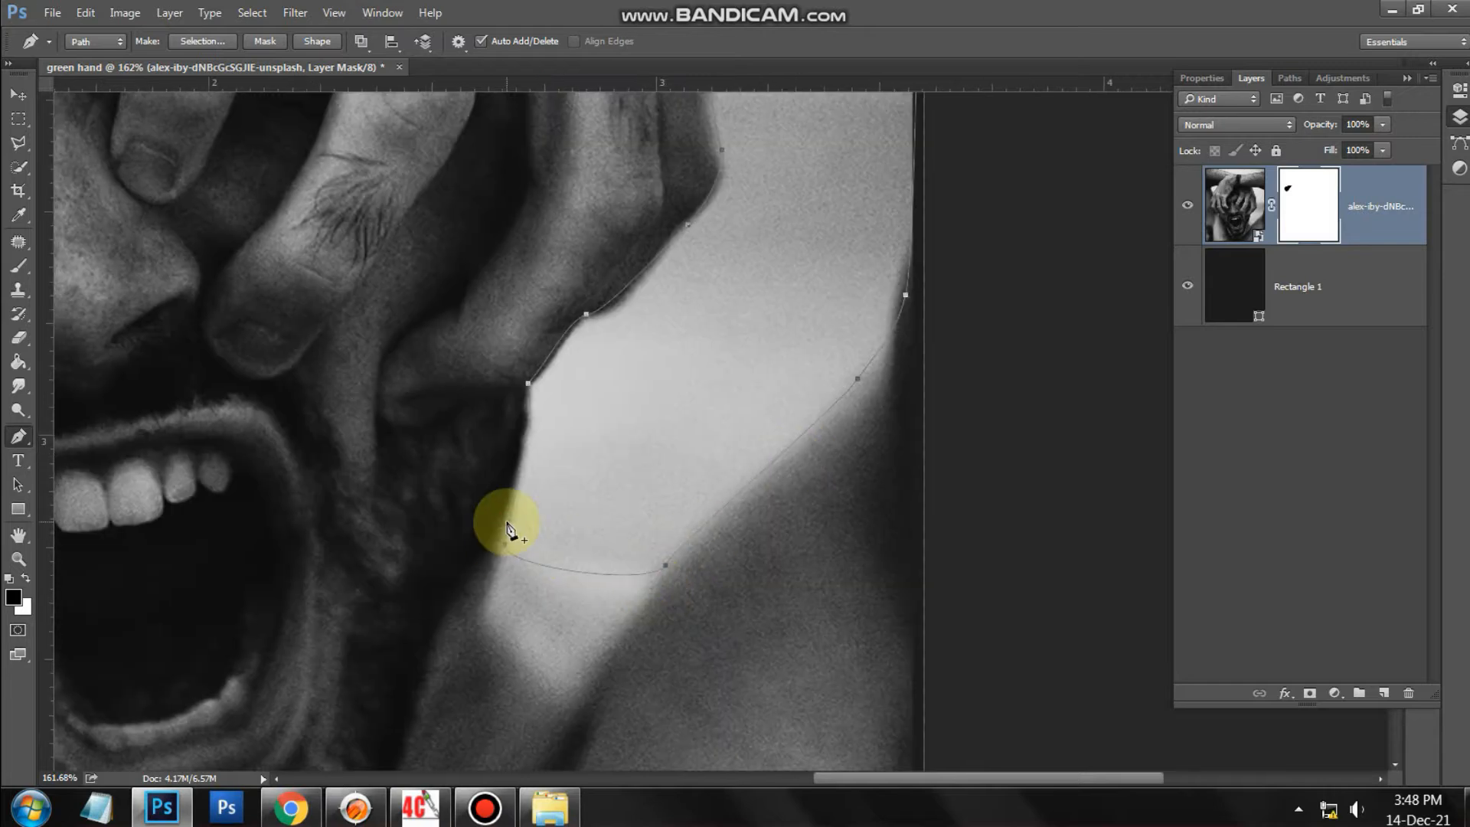
{"action": "scroll", "coordinate": [833, 328], "scroll_direction": "down", "scroll_amount": 5}
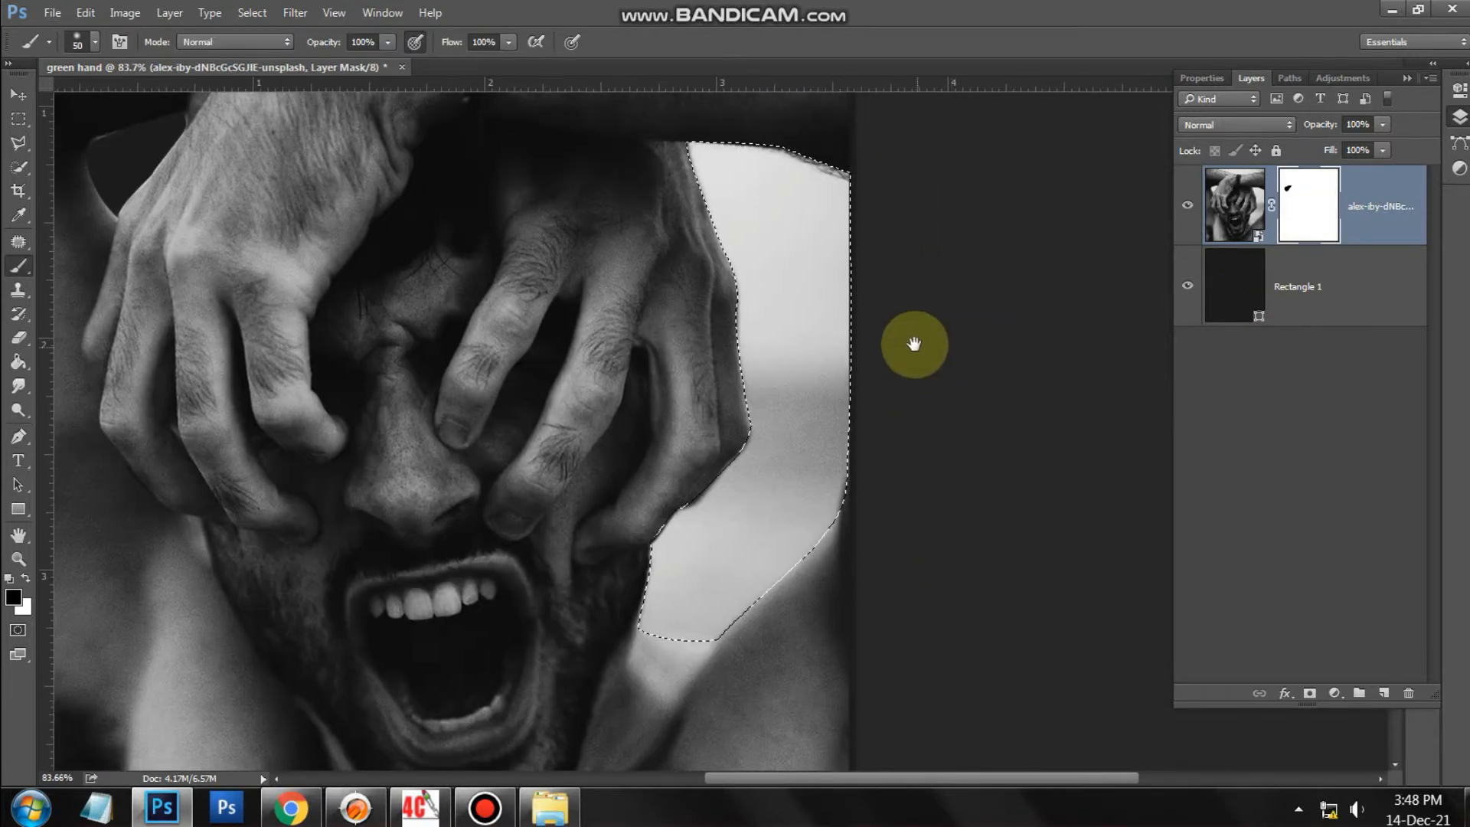
- Turn the path into a selection, mask out the bright background beside the right hand in black, and deselect
{"action": "key", "text": "b"}
{"action": "mouse_move", "coordinate": [707, 150]}
{"action": "left_mouse_down"}
{"action": "mouse_move", "coordinate": [767, 197]}
{"action": "mouse_move", "coordinate": [687, 127]}
{"action": "mouse_move", "coordinate": [676, 276]}
{"action": "mouse_move", "coordinate": [769, 371]}
{"action": "mouse_move", "coordinate": [861, 239]}
{"action": "mouse_move", "coordinate": [794, 427]}
{"action": "mouse_move", "coordinate": [817, 229]}
{"action": "mouse_move", "coordinate": [825, 335]}
{"action": "mouse_move", "coordinate": [805, 297]}
{"action": "mouse_move", "coordinate": [707, 571]}
{"action": "mouse_move", "coordinate": [863, 479]}
{"action": "mouse_move", "coordinate": [758, 413]}
{"action": "left_mouse_up"}
{"action": "key", "text": "]"}
{"action": "key", "text": "]"}
{"action": "key", "text": "]"}
{"action": "key", "text": "]"}
{"action": "key", "text": "]"}
{"action": "key", "text": "]"}
{"action": "key", "text": "]"}
{"action": "key", "text": "]"}
{"action": "key", "text": "]"}
{"action": "key", "text": "ctrl+d"}
- Paint black on the layer mask to hide the bright background above the crossed arms, ending with a 150 px brush
{"action": "scroll", "coordinate": [701, 479], "scroll_direction": "down", "scroll_amount": 6}
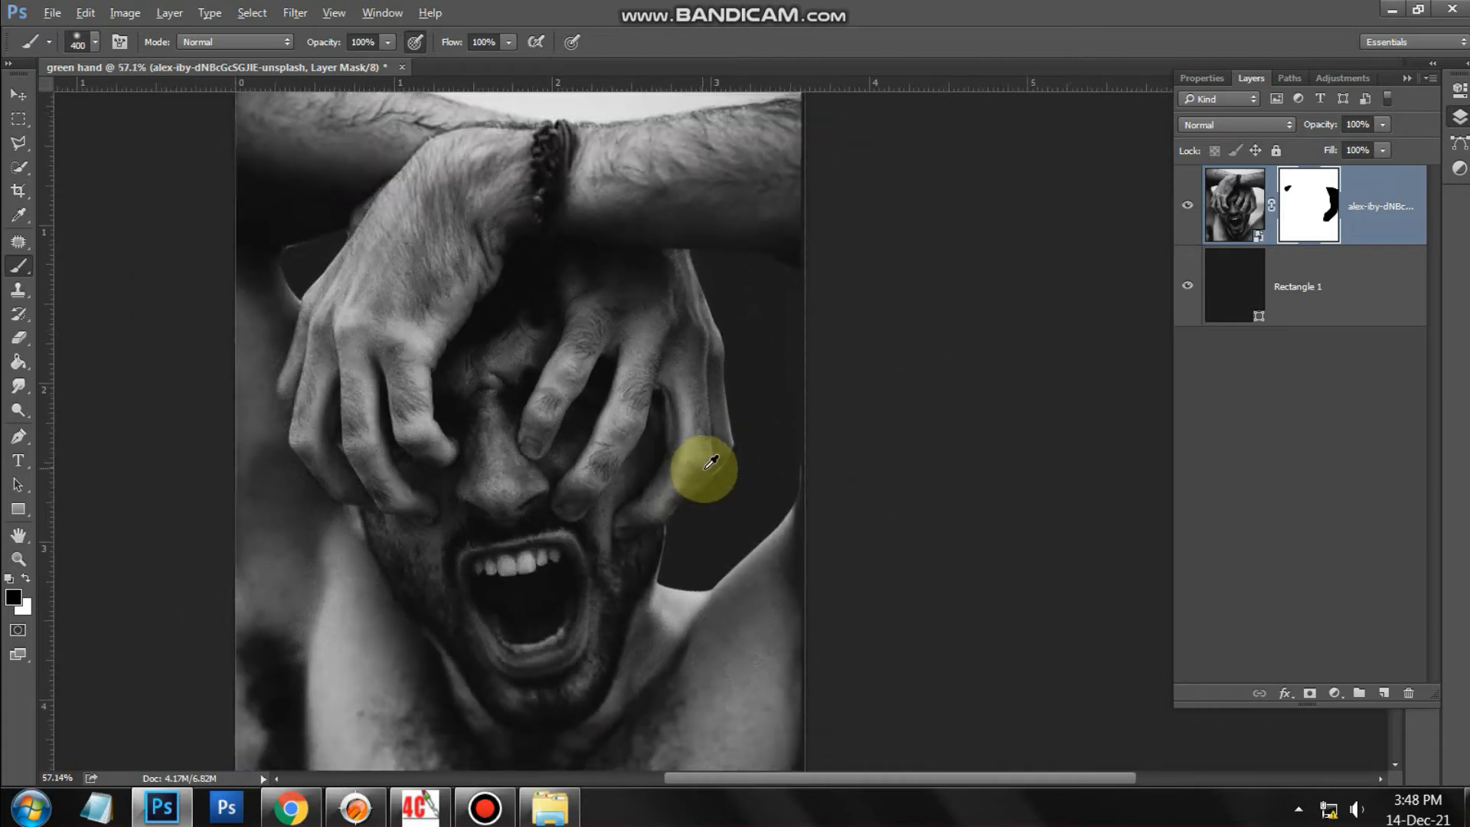
{"action": "scroll", "coordinate": [774, 242], "scroll_direction": "up", "scroll_amount": 6}
{"action": "left_click_drag", "start_coordinate": [934, 186], "coordinate": [817, 420]}
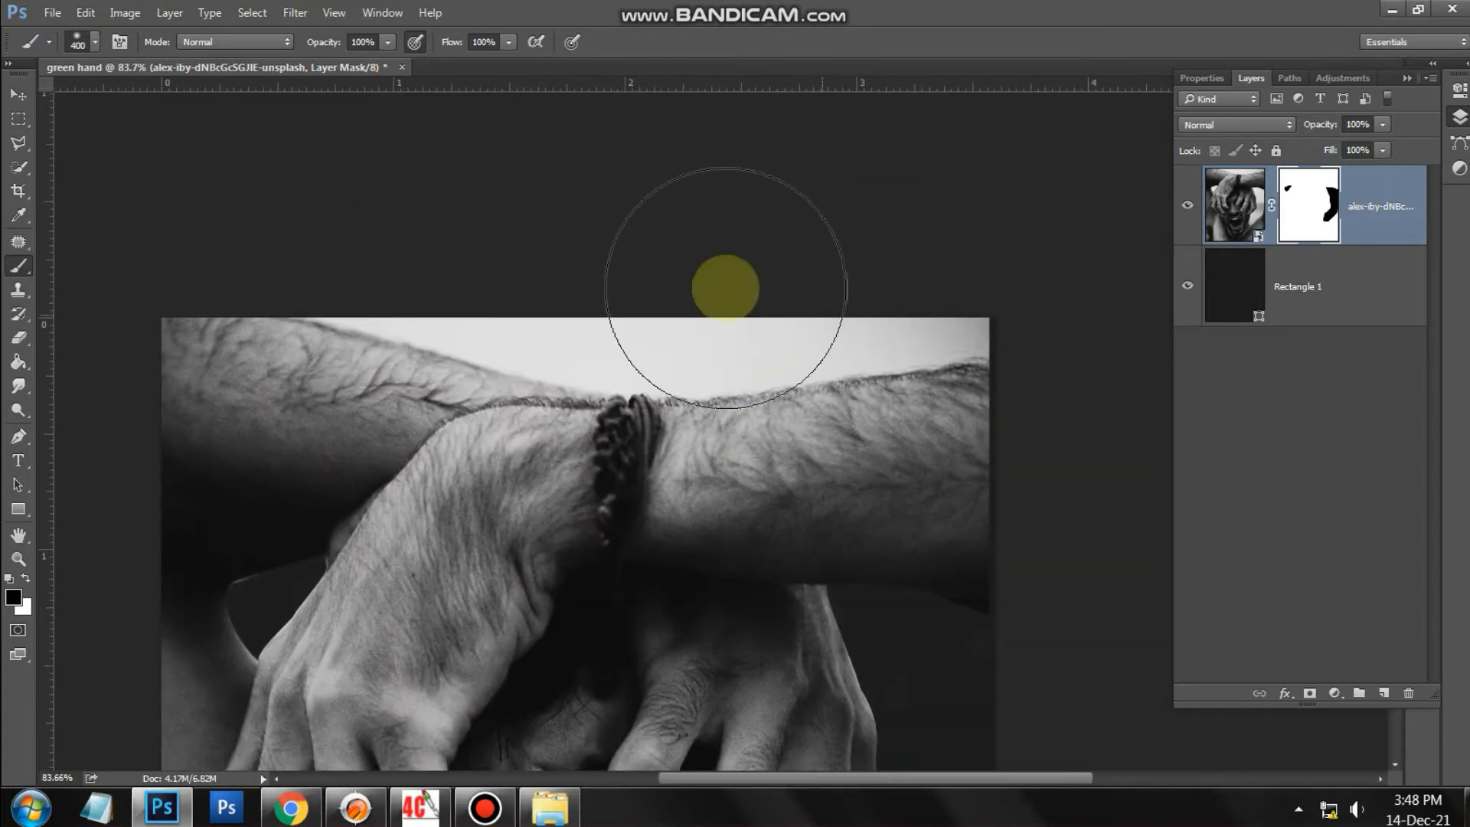
{"action": "key", "text": "["}
{"action": "key", "text": "["}
{"action": "key", "text": "["}
{"action": "key", "text": "["}
{"action": "key", "text": "["}
{"action": "key", "text": "["}
{"action": "key", "text": "["}
{"action": "key", "text": "["}
{"action": "key", "text": "["}
{"action": "key", "text": "["}
{"action": "scroll", "coordinate": [322, 316], "scroll_direction": "up", "scroll_amount": 1}
{"action": "left_click_drag", "start_coordinate": [367, 322], "coordinate": [699, 323]}
{"action": "key", "text": "]"}
{"action": "key", "text": "]"}
{"action": "key", "text": "]"}
{"action": "key", "text": "]"}
{"action": "key", "text": "]"}
{"action": "key", "text": "]"}
{"action": "mouse_move", "coordinate": [421, 309]}
{"action": "left_mouse_down"}
{"action": "mouse_move", "coordinate": [1018, 299]}
{"action": "mouse_move", "coordinate": [1093, 314]}
{"action": "mouse_move", "coordinate": [1116, 336]}
{"action": "mouse_move", "coordinate": [755, 370]}
{"action": "mouse_move", "coordinate": [510, 347]}
{"action": "mouse_move", "coordinate": [652, 345]}
{"action": "mouse_move", "coordinate": [255, 273]}
{"action": "mouse_move", "coordinate": [429, 324]}
{"action": "mouse_move", "coordinate": [810, 365]}
{"action": "mouse_move", "coordinate": [780, 359]}
{"action": "mouse_move", "coordinate": [886, 410]}
{"action": "left_mouse_up"}
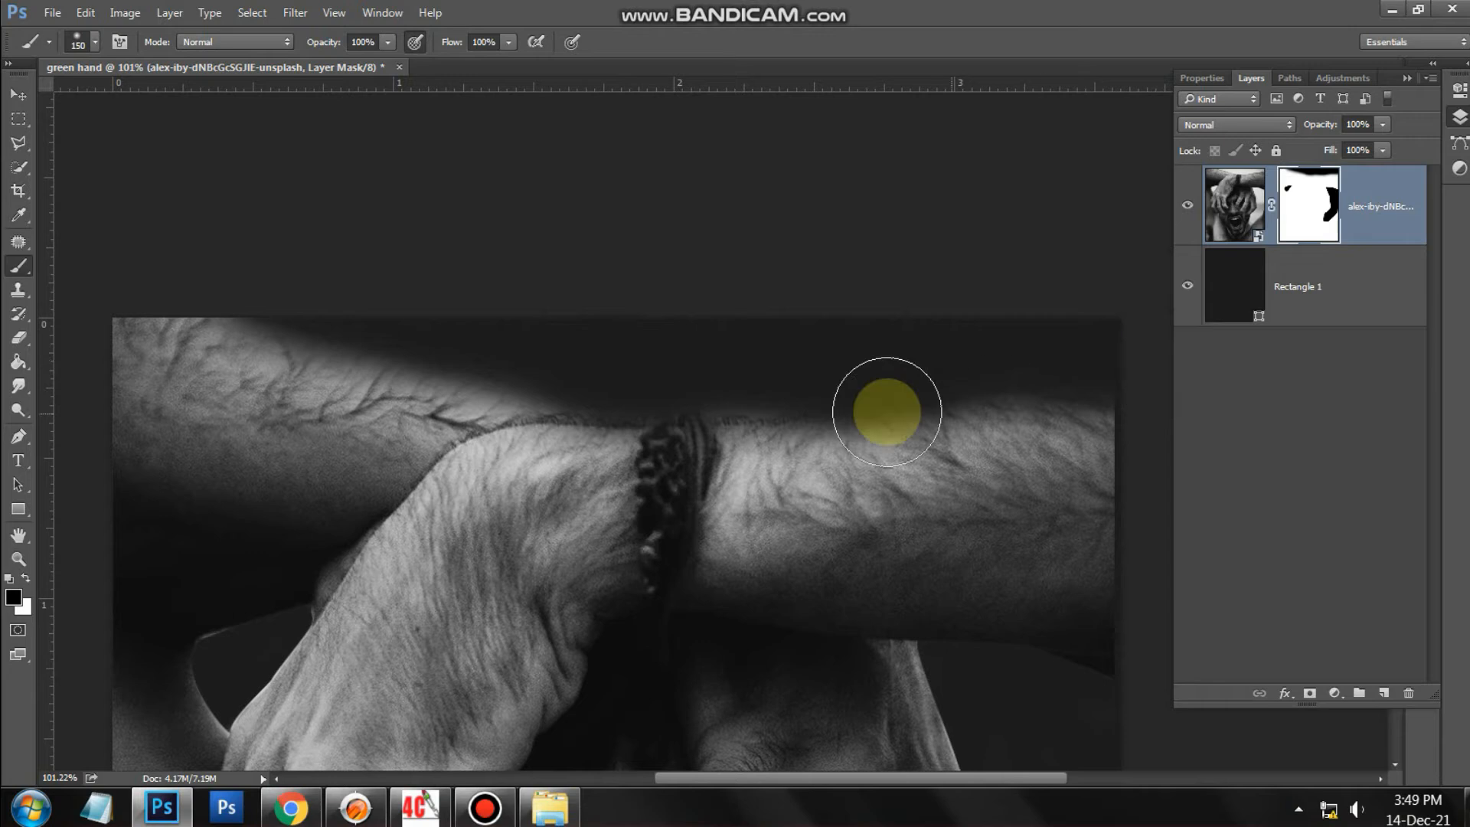
- Soften the masked patch's edges beside the left hand with black brush strokes, reducing the brush from 70 to 35 px
{"action": "scroll", "coordinate": [985, 574], "scroll_direction": "down", "scroll_amount": 3}
{"action": "scroll", "coordinate": [601, 394], "scroll_direction": "up", "scroll_amount": 5}
{"action": "key", "text": "bracketleft"}
{"action": "key", "text": "bracketleft"}
{"action": "key", "text": "bracketleft"}
{"action": "key", "text": "bracketleft"}
{"action": "key", "text": "bracketleft"}
{"action": "key", "text": "bracketleft"}
{"action": "key", "text": "bracketleft"}
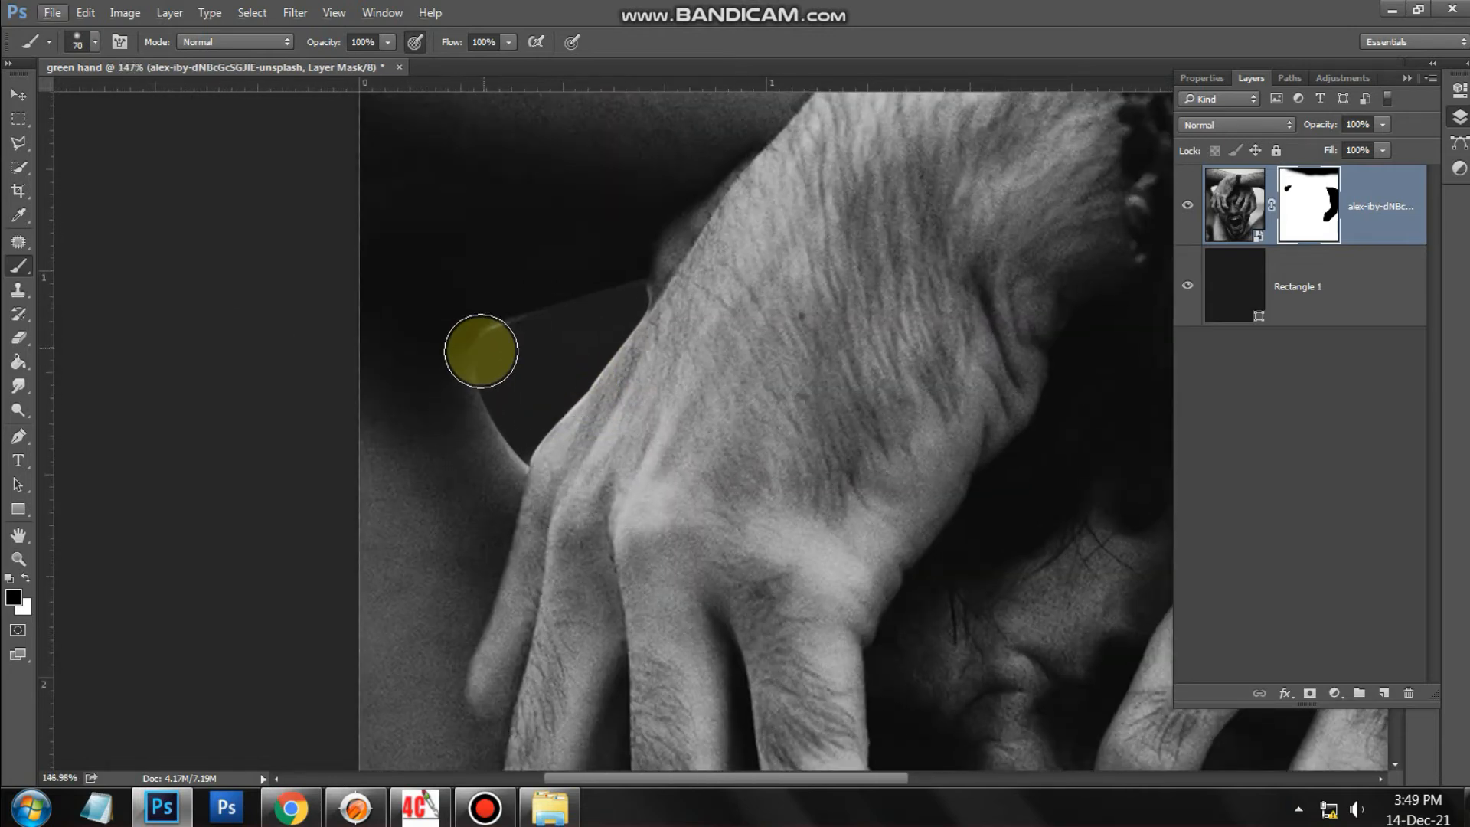
{"action": "mouse_move", "coordinate": [576, 311]}
{"action": "left_mouse_down"}
{"action": "mouse_move", "coordinate": [646, 295]}
{"action": "mouse_move", "coordinate": [578, 366]}
{"action": "left_mouse_up"}
{"action": "mouse_move", "coordinate": [518, 438]}
{"action": "left_mouse_down"}
{"action": "mouse_move", "coordinate": [483, 310]}
{"action": "mouse_move", "coordinate": [506, 434]}
{"action": "left_mouse_up"}
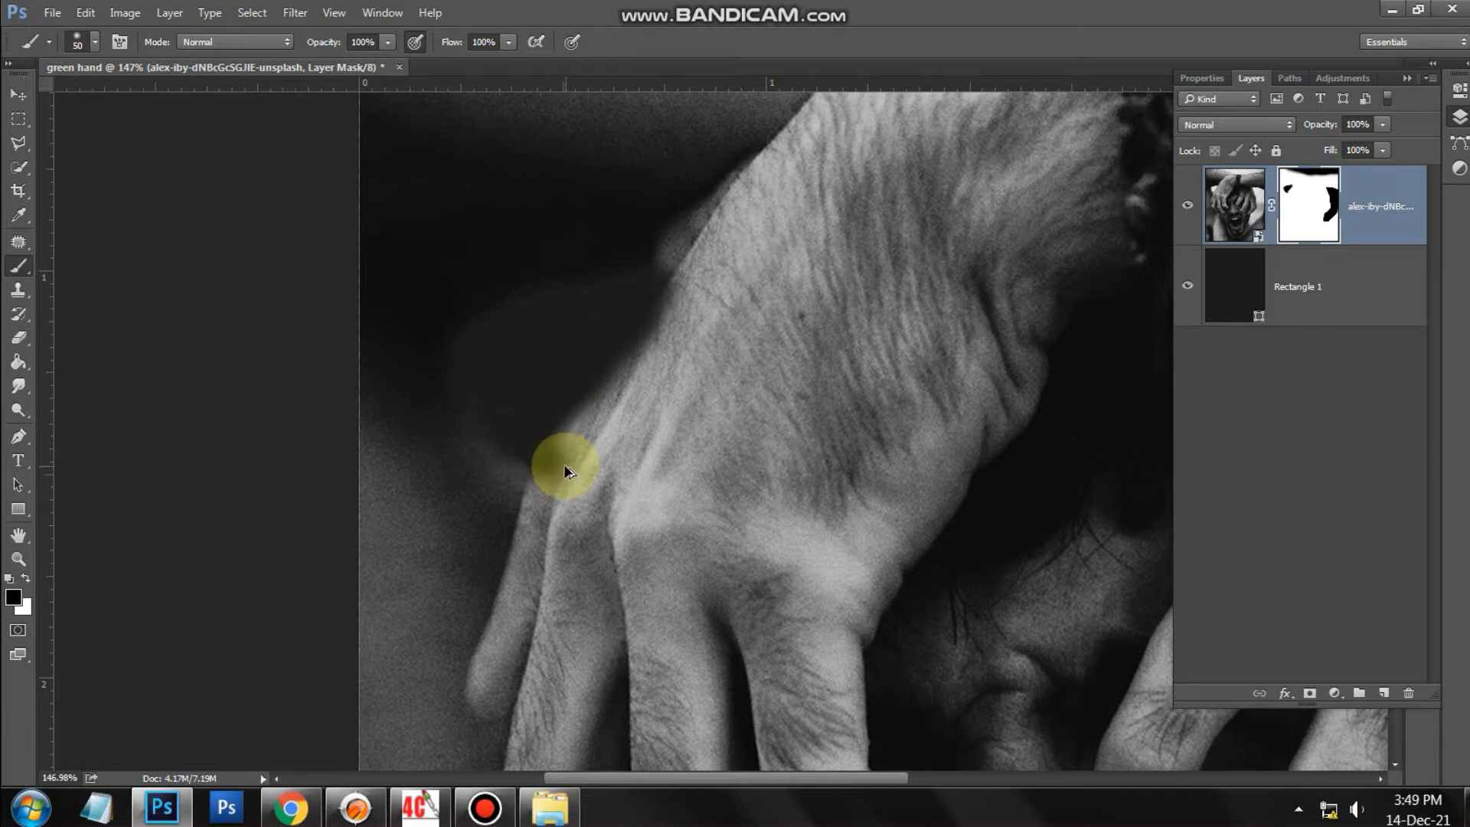
{"action": "left_click_drag", "start_coordinate": [517, 465], "coordinate": [525, 453]}
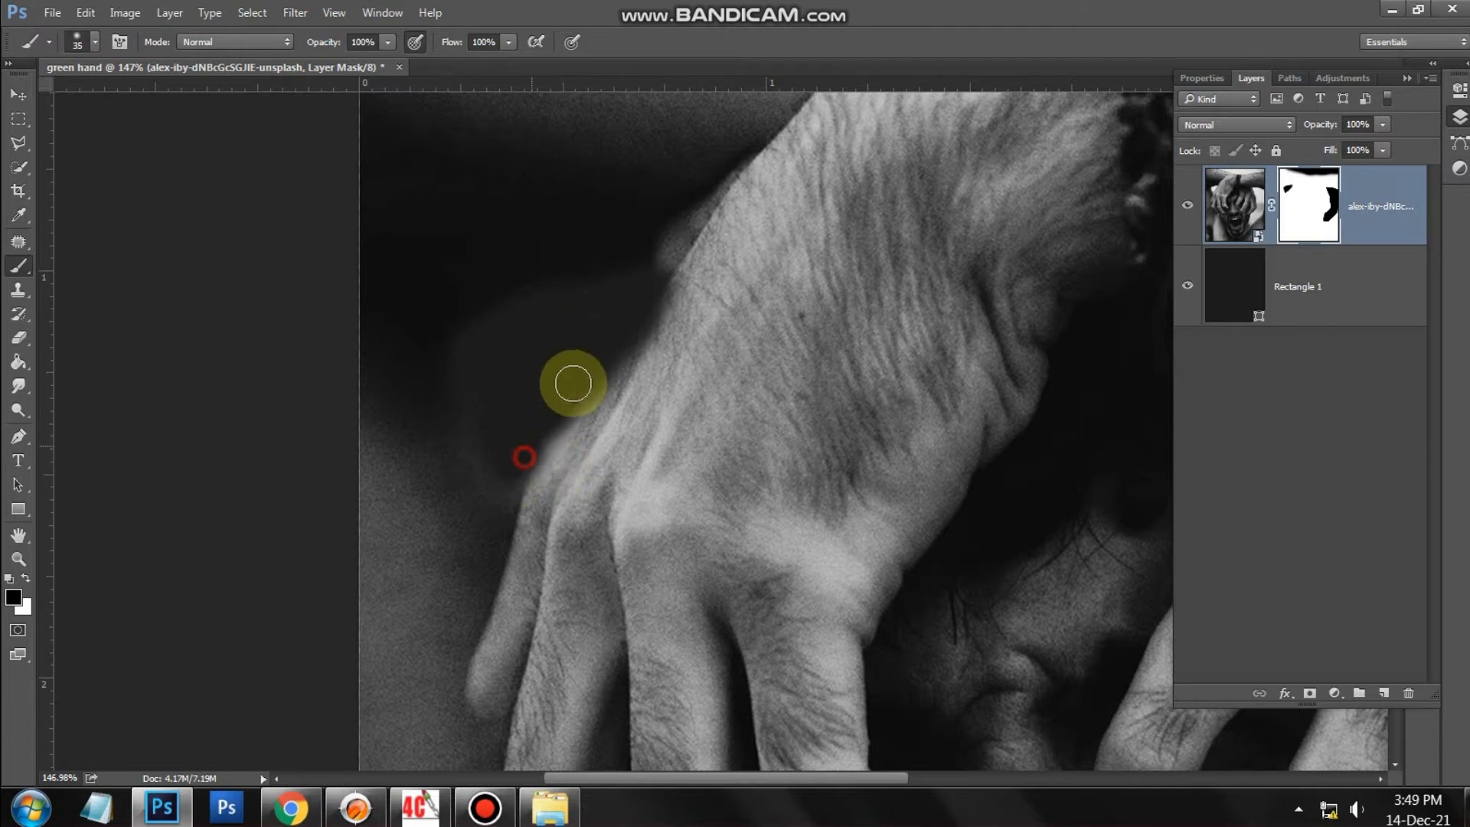
- Set the blend mode of the screaming man photo layer to Lighten and deselect the layer
{"action": "scroll", "coordinate": [591, 384], "scroll_direction": "down", "scroll_amount": 5}
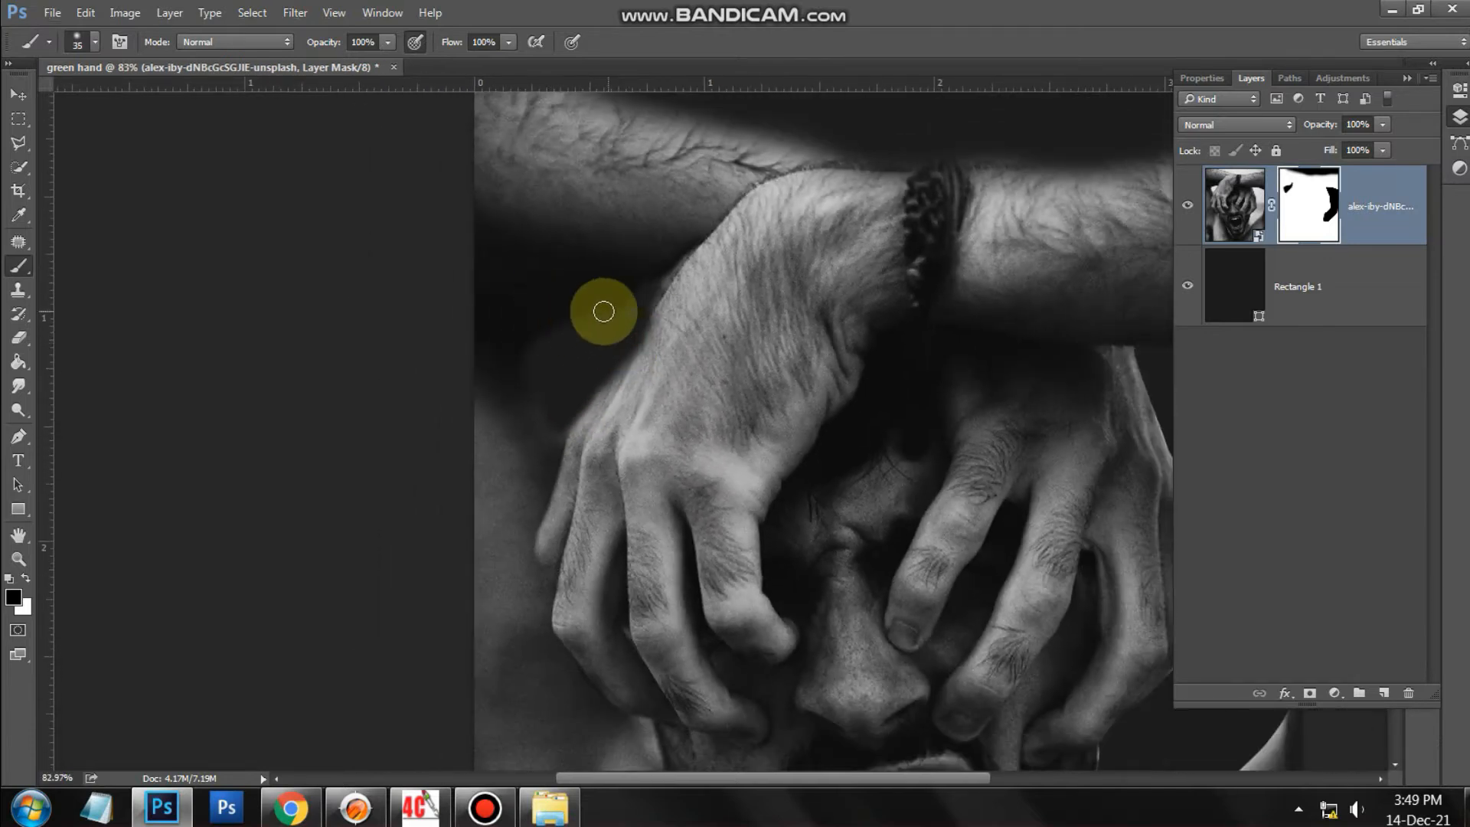
{"action": "scroll", "coordinate": [604, 311], "scroll_direction": "down", "scroll_amount": 3}
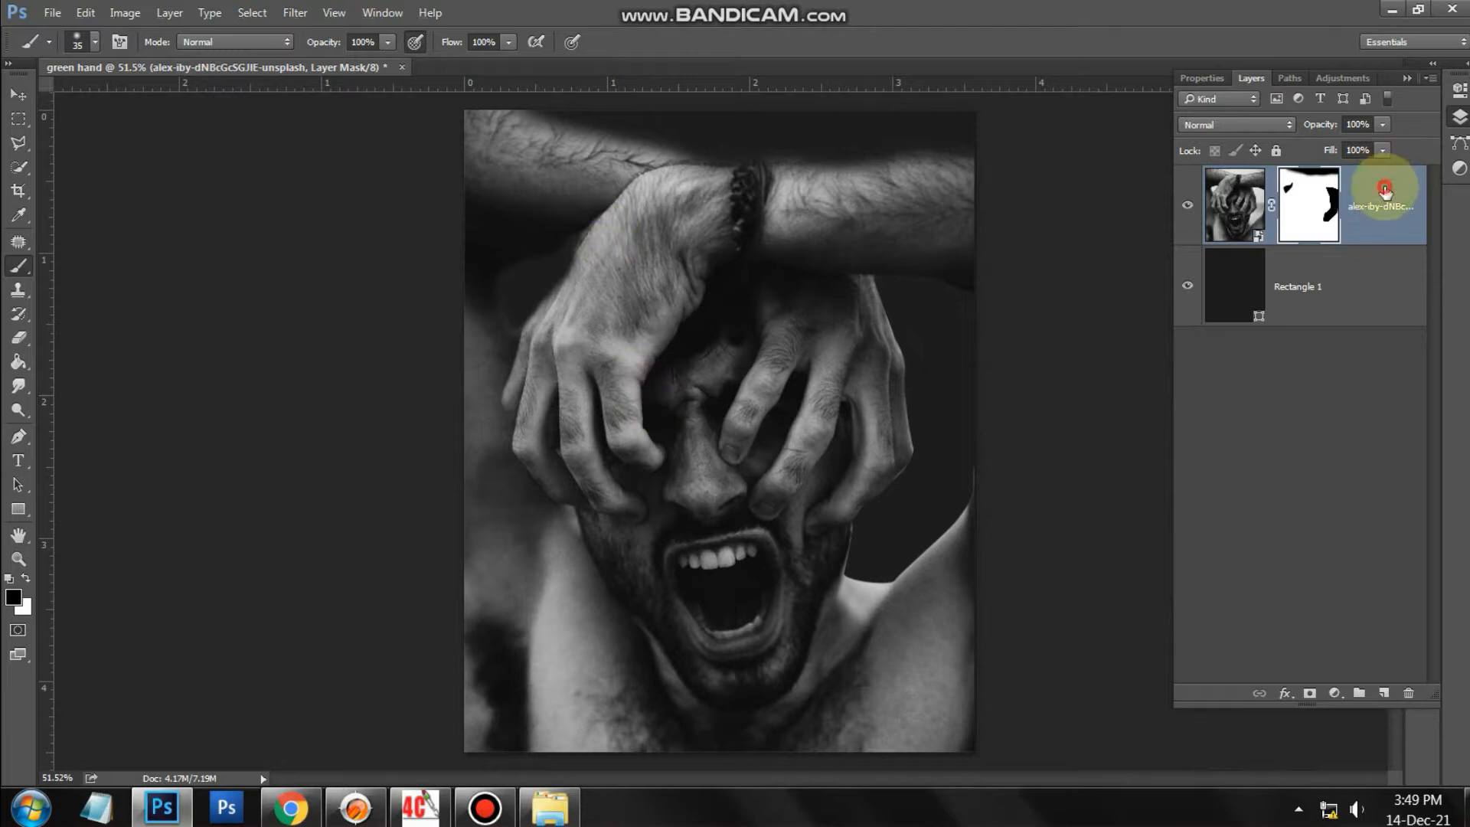
{"action": "left_click", "coordinate": [1384, 191]}
{"action": "left_click", "coordinate": [1263, 124]}
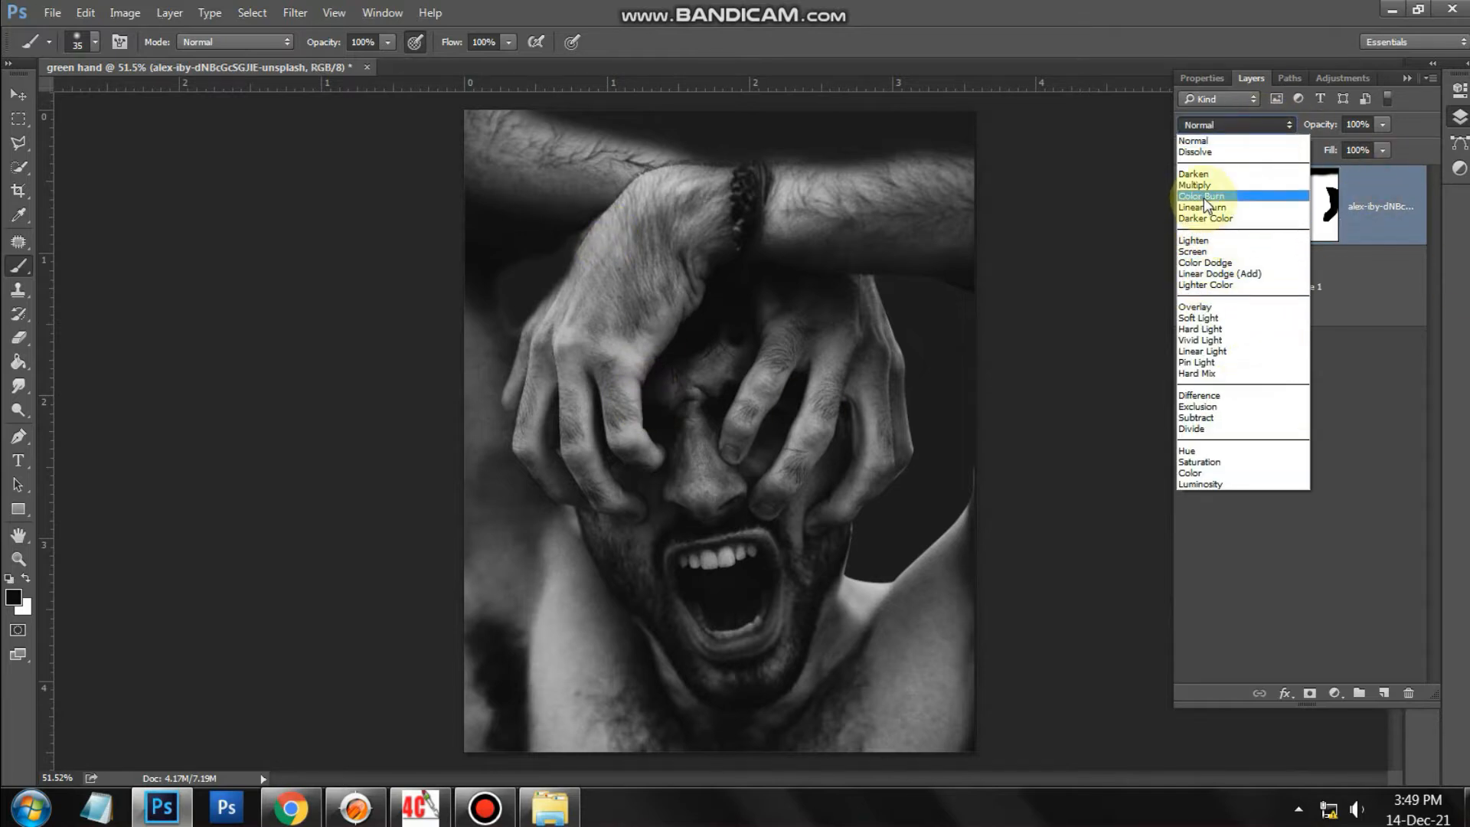
{"action": "left_click", "coordinate": [1208, 242]}
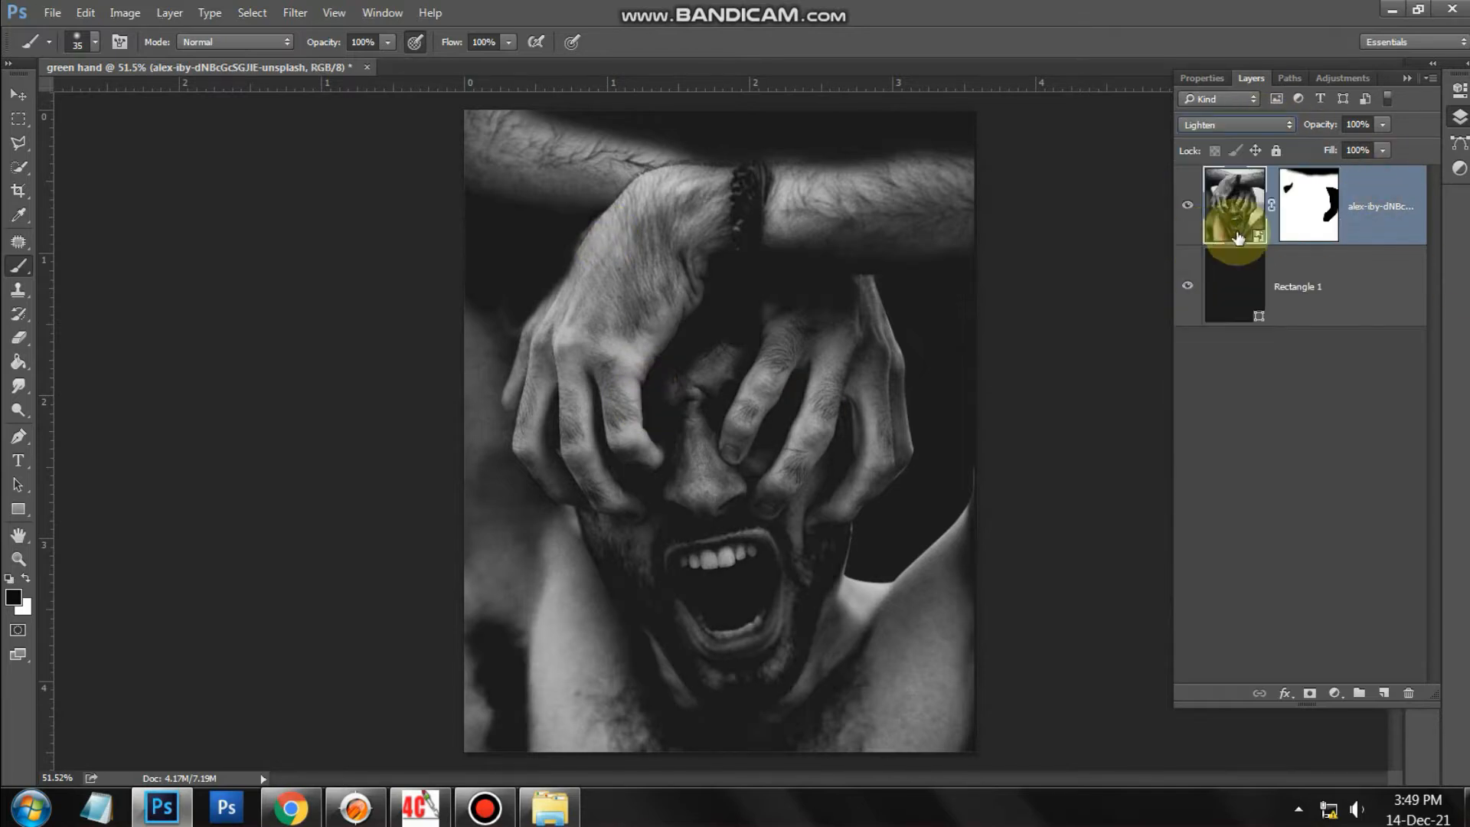
{"action": "left_click", "coordinate": [1271, 425]}
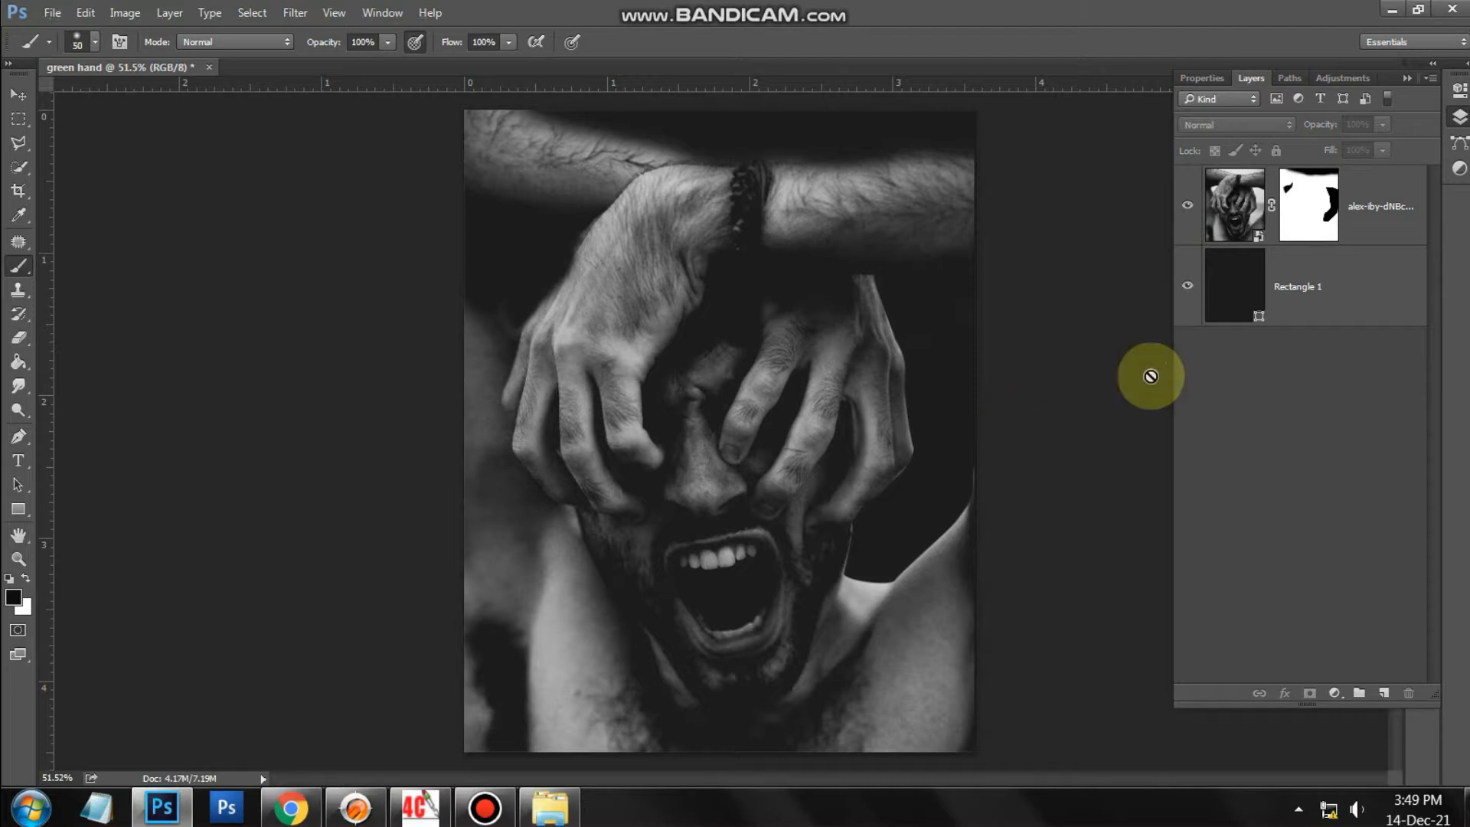
- Fade the outer edge of the right hand and shoulder by painting black on the photo's mask with a 150 px brush
{"action": "left_click", "coordinate": [1287, 210]}
{"action": "key", "text": "bracketright"}
{"action": "key", "text": "bracketright"}
{"action": "key", "text": "bracketright"}
{"action": "key", "text": "bracketright"}
{"action": "key", "text": "bracketright"}
{"action": "key", "text": "bracketright"}
{"action": "key", "text": "bracketright"}
{"action": "key", "text": "bracketright"}
{"action": "key", "text": "bracketright"}
{"action": "key", "text": "bracketright"}
{"action": "key", "text": "bracketright"}
{"action": "key", "text": "bracketright"}
{"action": "mouse_move", "coordinate": [902, 287]}
{"action": "left_mouse_down"}
{"action": "mouse_move", "coordinate": [944, 445]}
{"action": "mouse_move", "coordinate": [899, 527]}
{"action": "mouse_move", "coordinate": [875, 529]}
{"action": "mouse_move", "coordinate": [866, 564]}
{"action": "mouse_move", "coordinate": [892, 567]}
{"action": "mouse_move", "coordinate": [955, 500]}
{"action": "mouse_move", "coordinate": [936, 520]}
{"action": "mouse_move", "coordinate": [945, 501]}
{"action": "mouse_move", "coordinate": [903, 518]}
{"action": "left_mouse_up"}
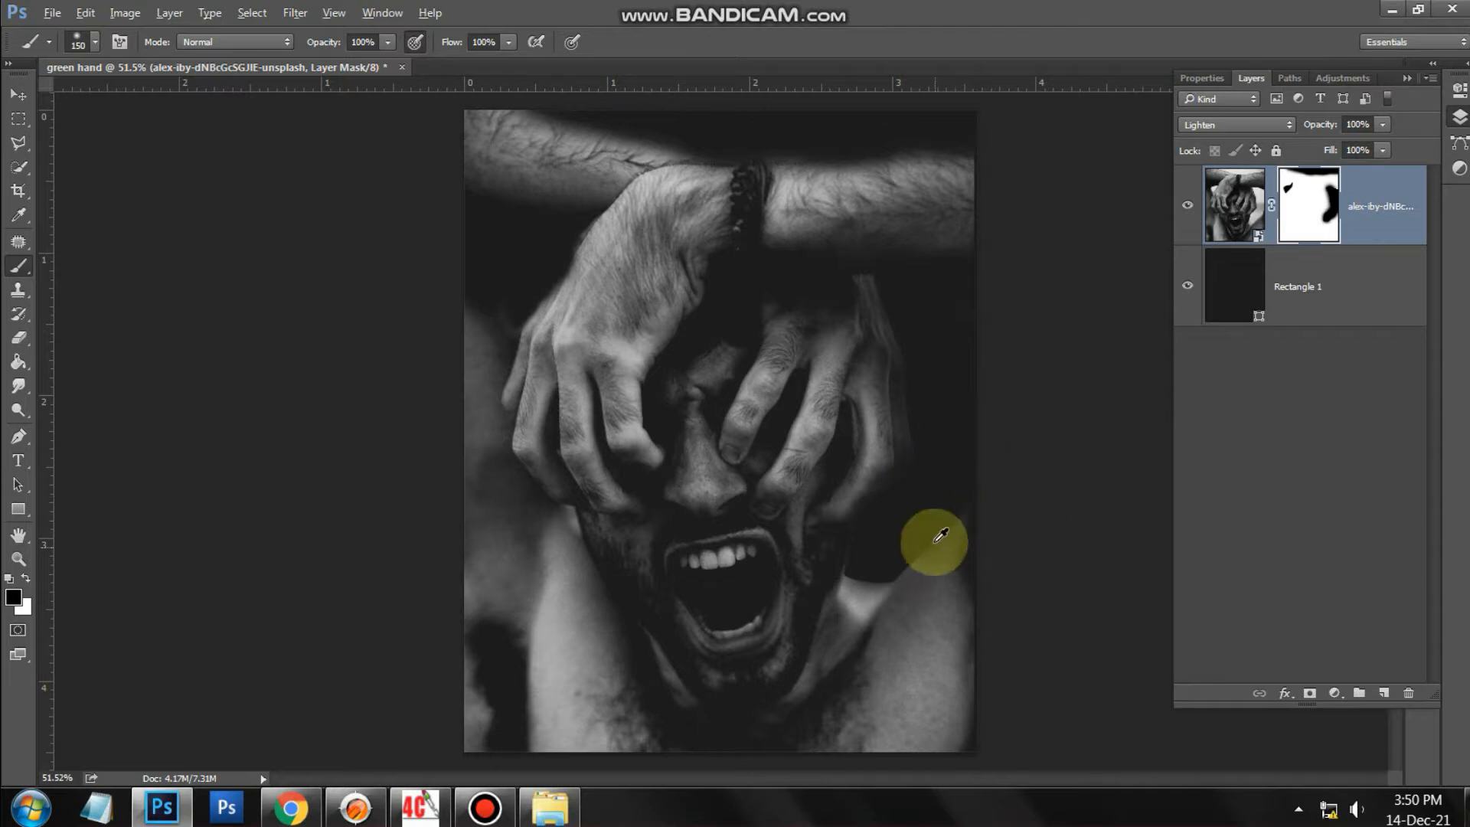
- Darken the area beside the left hand on the mask, lowering the brush to 82% opacity and 80% flow
{"action": "left_click_drag", "start_coordinate": [523, 277], "coordinate": [508, 306]}
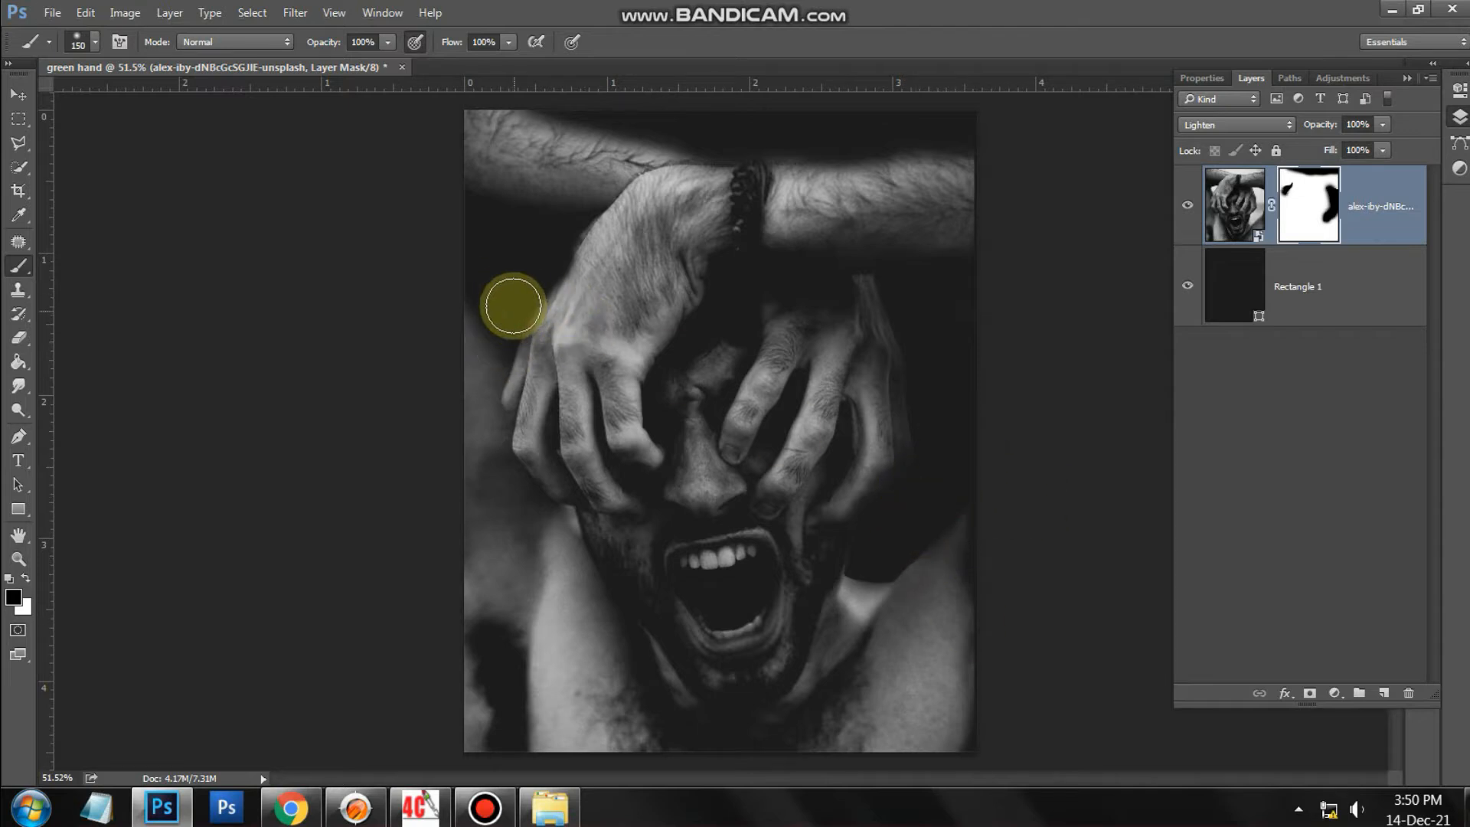
{"action": "left_click_drag", "start_coordinate": [314, 42], "coordinate": [300, 37]}
{"action": "left_click_drag", "start_coordinate": [451, 41], "coordinate": [436, 40]}
{"action": "mouse_move", "coordinate": [487, 338]}
{"action": "left_mouse_down"}
{"action": "mouse_move", "coordinate": [475, 229]}
{"action": "mouse_move", "coordinate": [544, 266]}
{"action": "left_mouse_up"}
{"action": "left_click", "coordinate": [560, 235]}
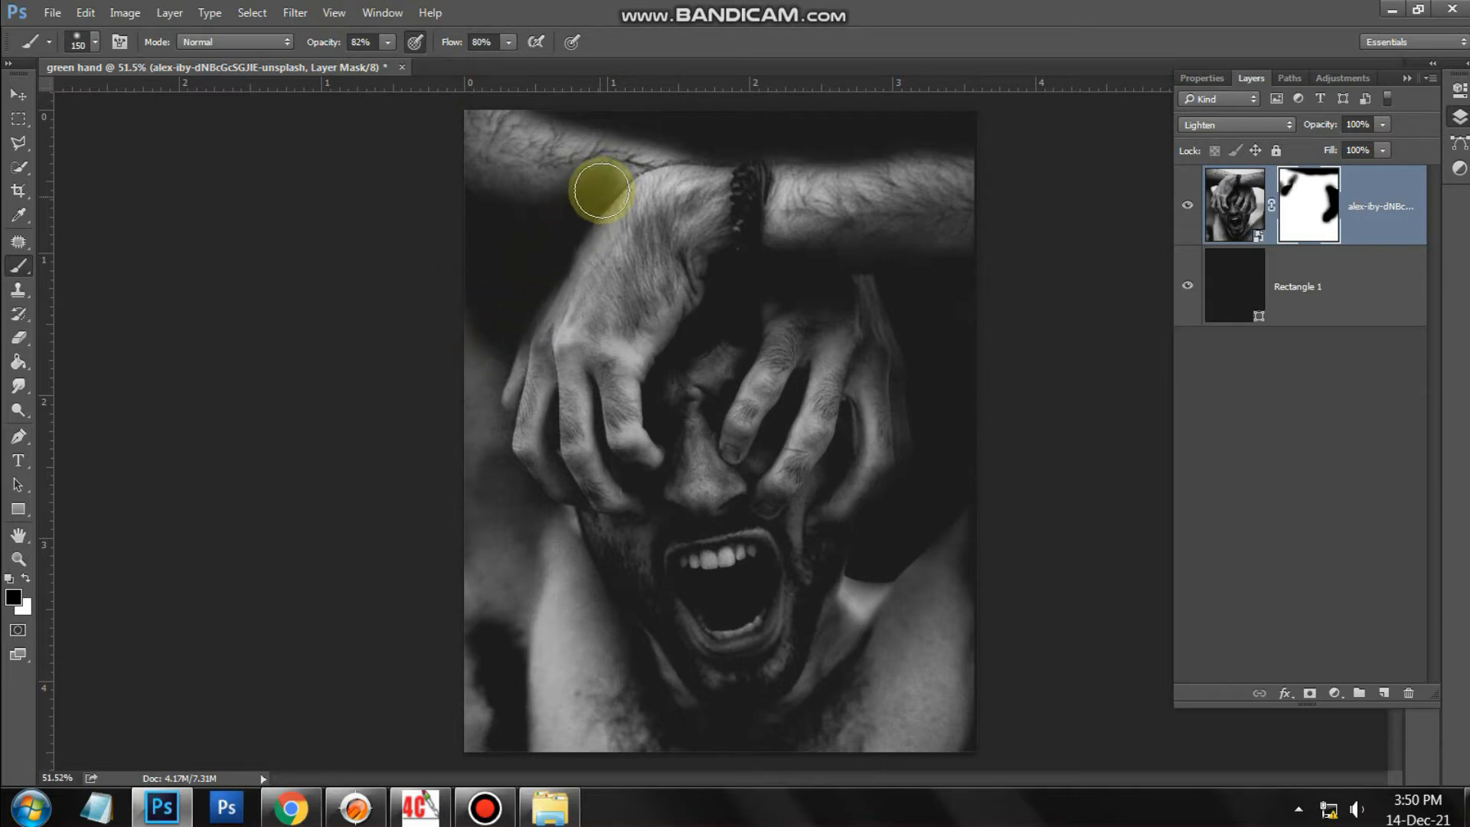
- Place the image named screen above the photo, scale it to cover the whole canvas and flip it horizontally
{"action": "scroll", "coordinate": [658, 326], "scroll_direction": "down", "scroll_amount": 3}
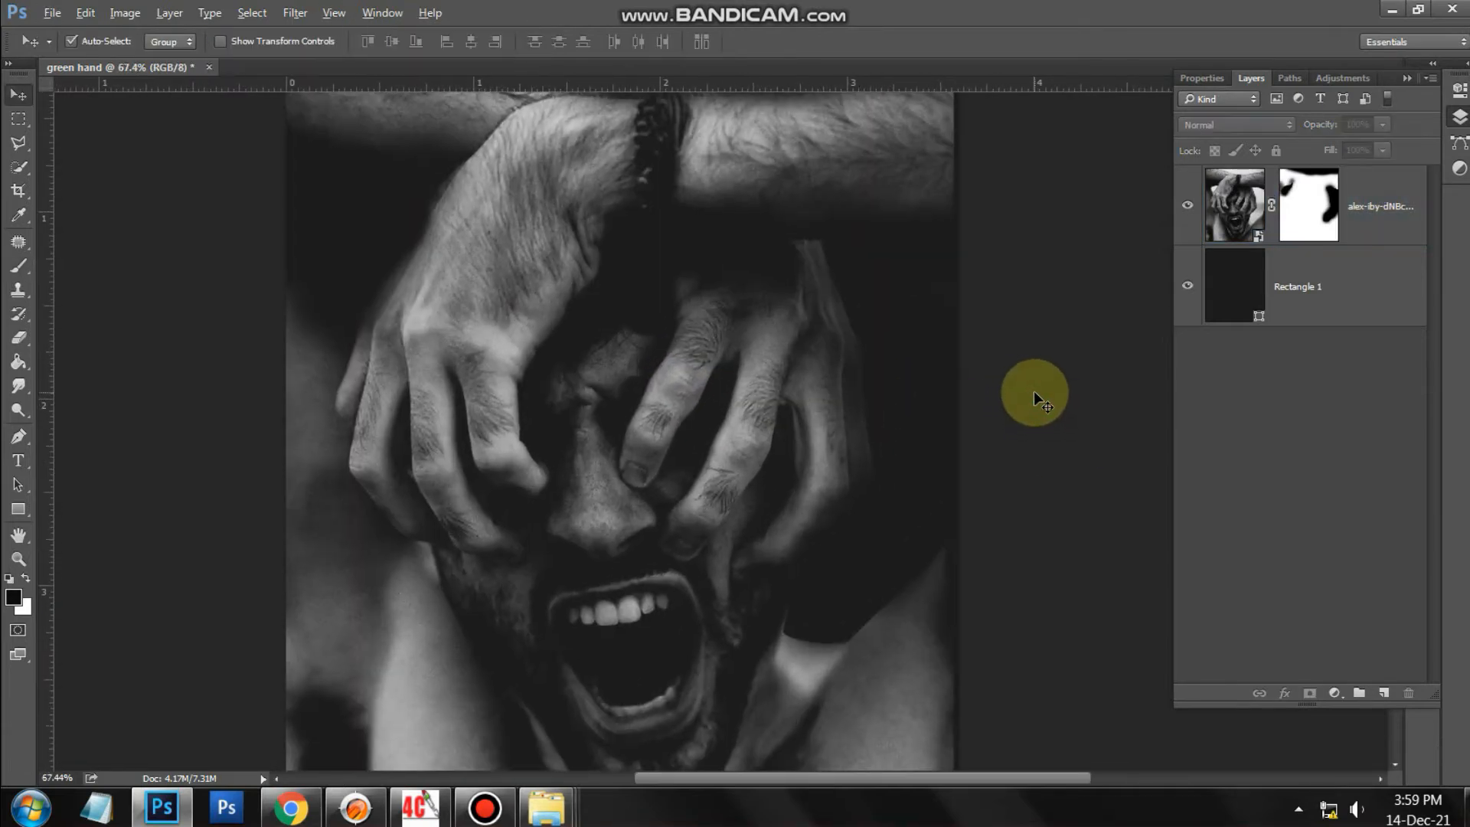
{"action": "key", "text": "alt+Tab"}
{"action": "left_click", "coordinate": [557, 128]}
{"action": "left_click_drag", "start_coordinate": [558, 127], "coordinate": [738, 397]}
{"action": "left_click_drag", "start_coordinate": [813, 438], "coordinate": [756, 410]}
{"action": "left_click_drag", "start_coordinate": [821, 607], "coordinate": [890, 682]}
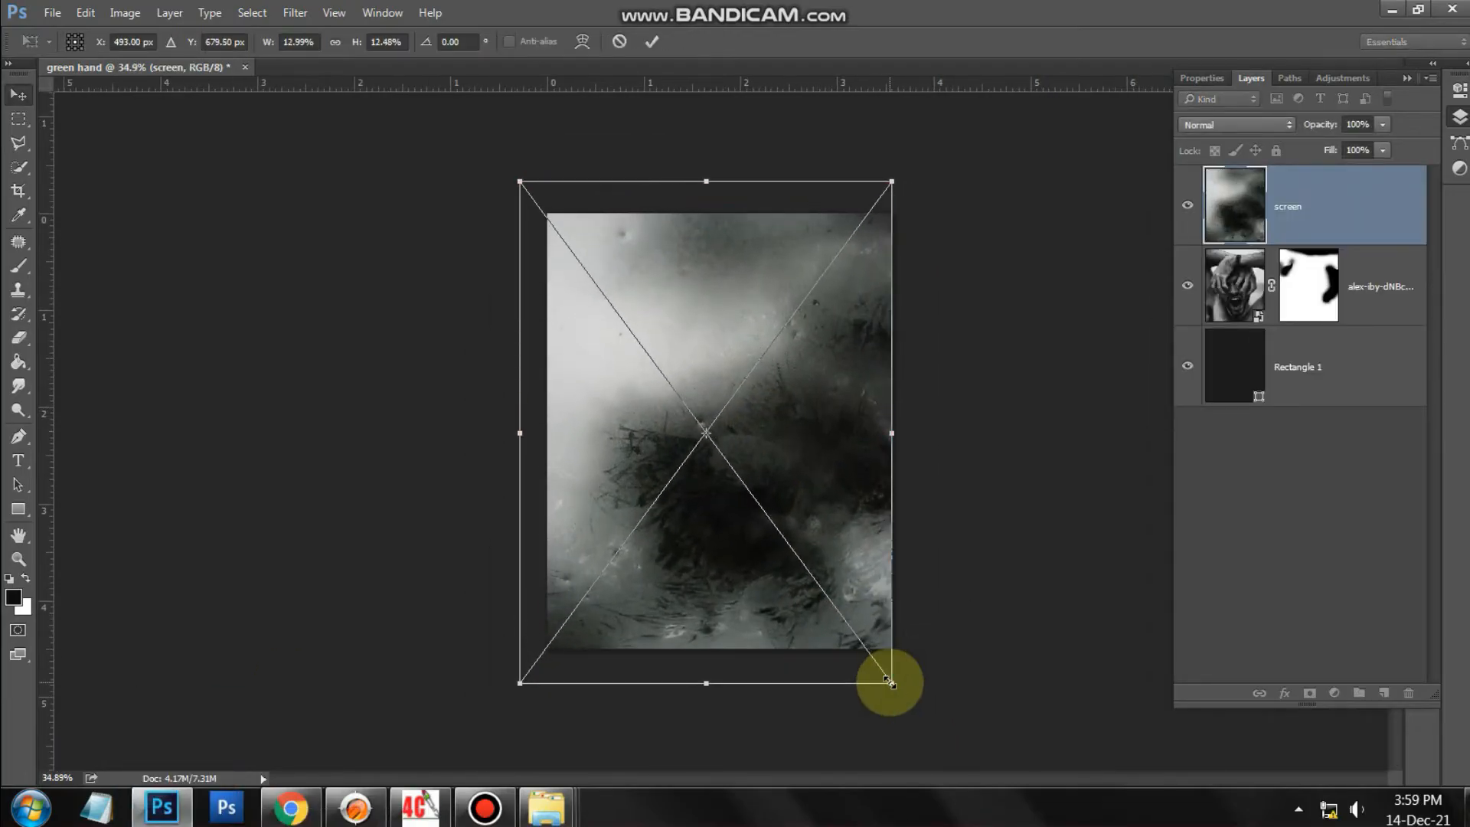
{"action": "right_click", "coordinate": [827, 435]}
{"action": "left_click", "coordinate": [940, 657]}
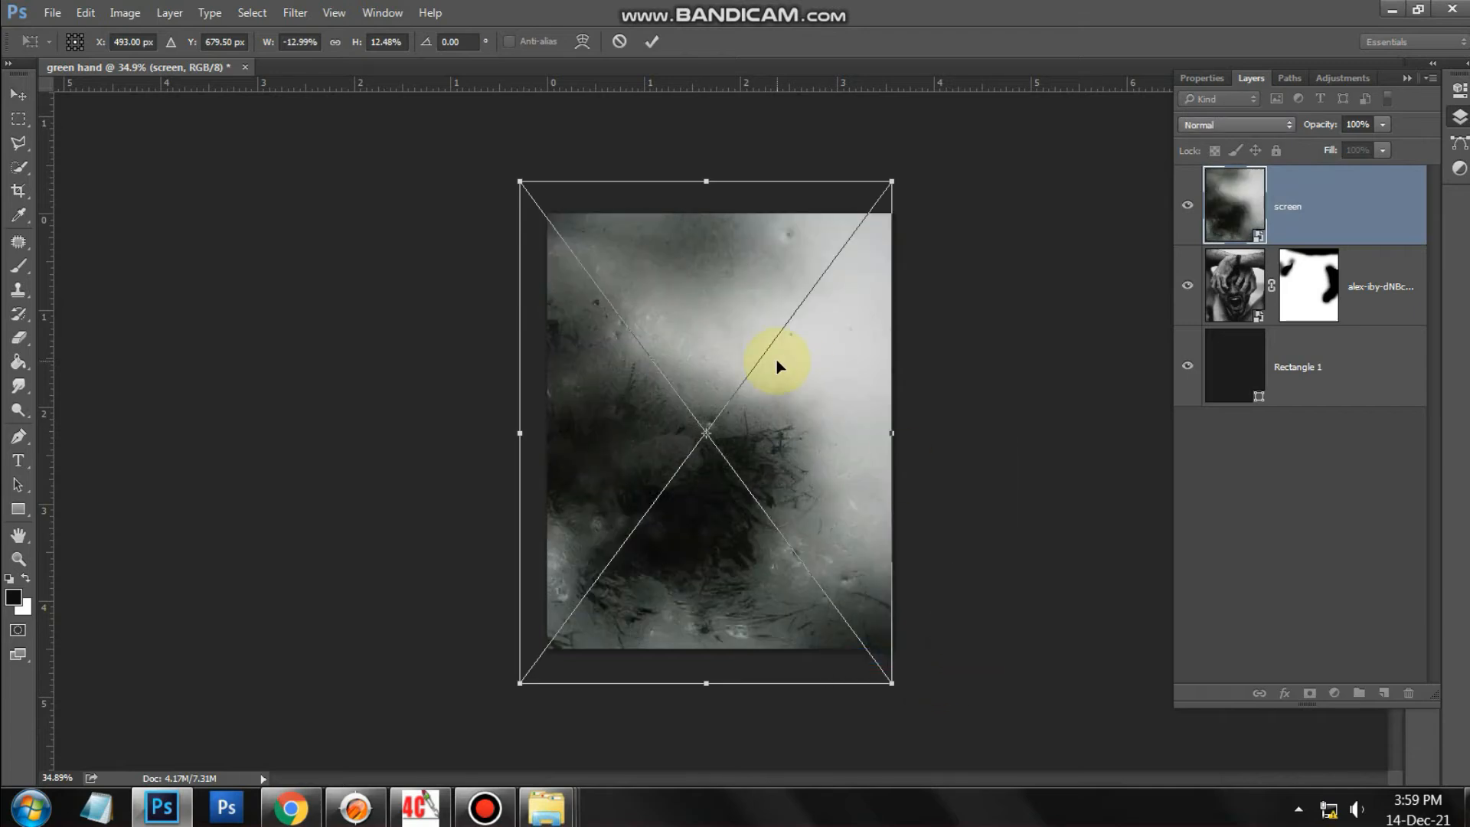
{"action": "key", "text": "Return"}
- Set the screen layer's blend mode to Screen and lower its opacity to about 51%
{"action": "left_click", "coordinate": [1234, 124]}
{"action": "left_click", "coordinate": [1218, 255]}
{"action": "left_click_drag", "start_coordinate": [1320, 125], "coordinate": [1299, 137]}
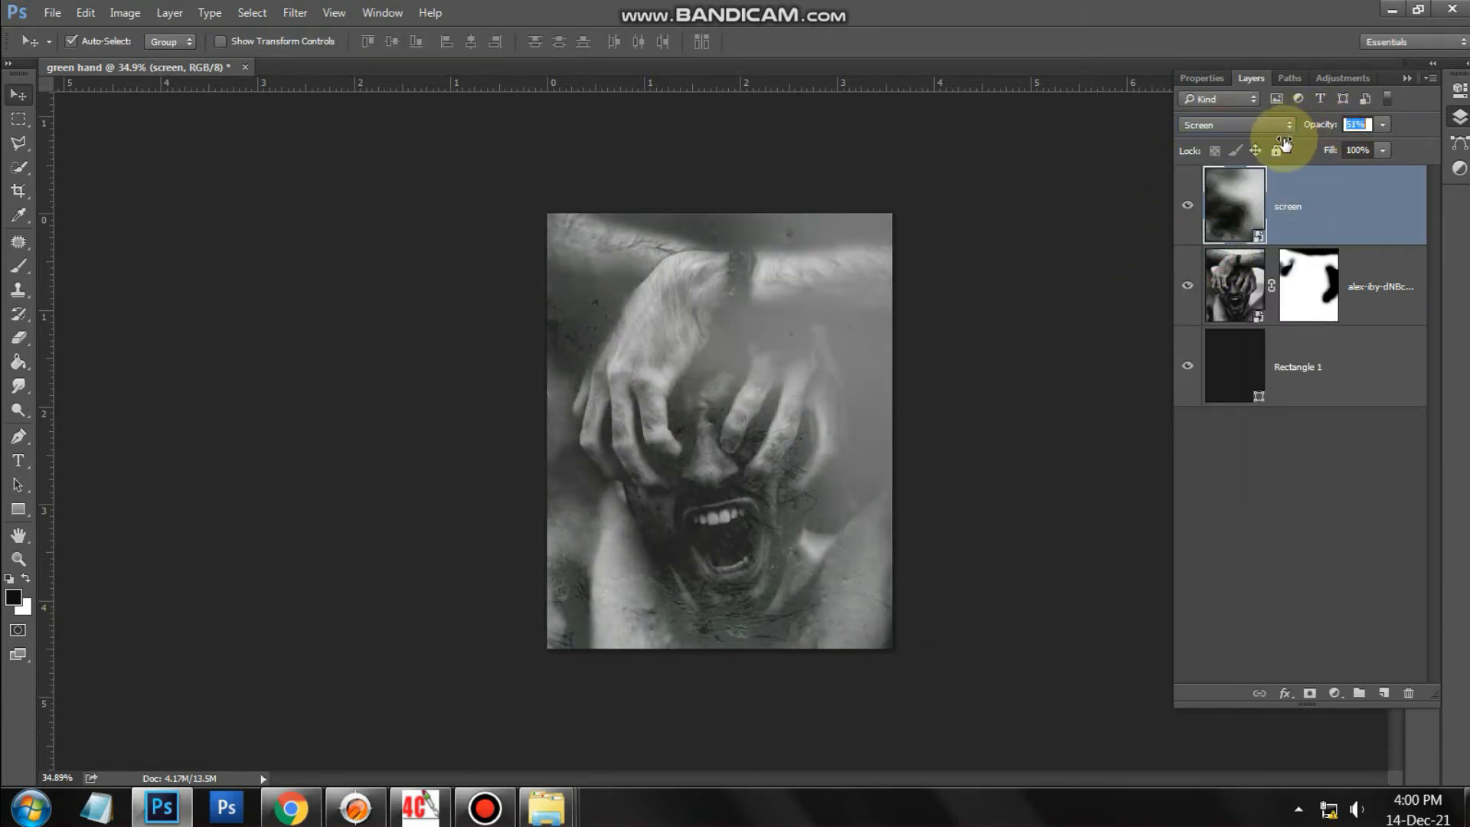
{"action": "left_click", "coordinate": [1323, 530]}
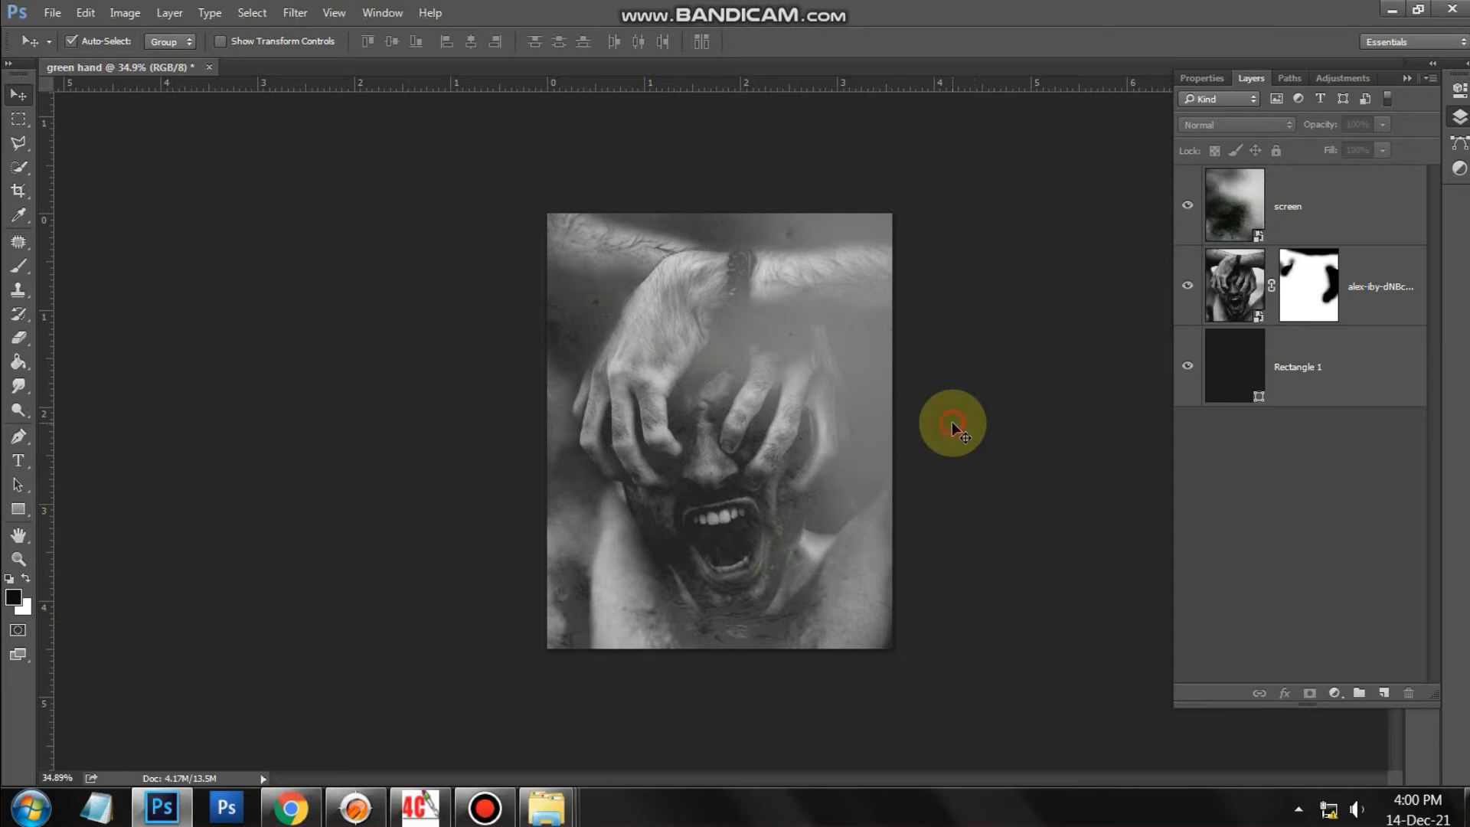
- Place the red and blue marbled texture image, rotated diagonally and enlarged over the face and right side of the canvas
{"action": "key", "text": "alt+Tab"}
{"action": "left_click_drag", "start_coordinate": [448, 198], "coordinate": [775, 414]}
{"action": "left_click_drag", "start_coordinate": [955, 309], "coordinate": [918, 564]}
{"action": "left_click_drag", "start_coordinate": [777, 448], "coordinate": [818, 399]}
{"action": "left_click_drag", "start_coordinate": [844, 534], "coordinate": [927, 610]}
{"action": "left_click_drag", "start_coordinate": [699, 449], "coordinate": [633, 502]}
{"action": "left_click_drag", "start_coordinate": [772, 408], "coordinate": [794, 374]}
{"action": "key", "text": "Return"}
- Add a Black & White adjustment layer above the marbled texture and adjust its colour sliders
{"action": "left_click", "coordinate": [1334, 693]}
{"action": "left_click", "coordinate": [1357, 535]}
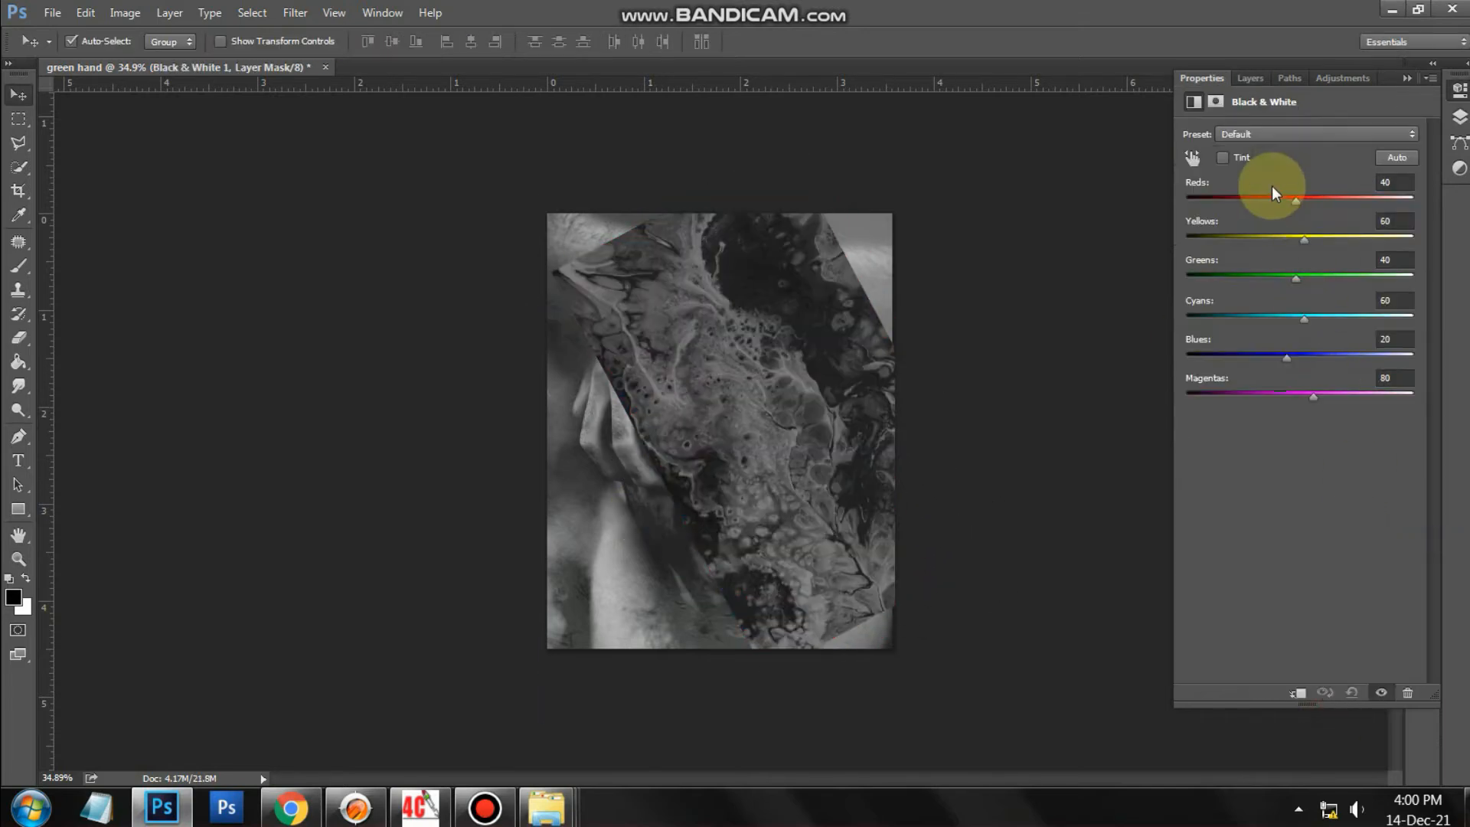
{"action": "left_click_drag", "start_coordinate": [1297, 200], "coordinate": [1299, 272]}
- Set the marbled texture layer's blend mode to Soft Light
{"action": "left_click", "coordinate": [1252, 79]}
{"action": "left_click", "coordinate": [1371, 289]}
{"action": "left_click", "coordinate": [1237, 124]}
{"action": "left_click", "coordinate": [1223, 324]}
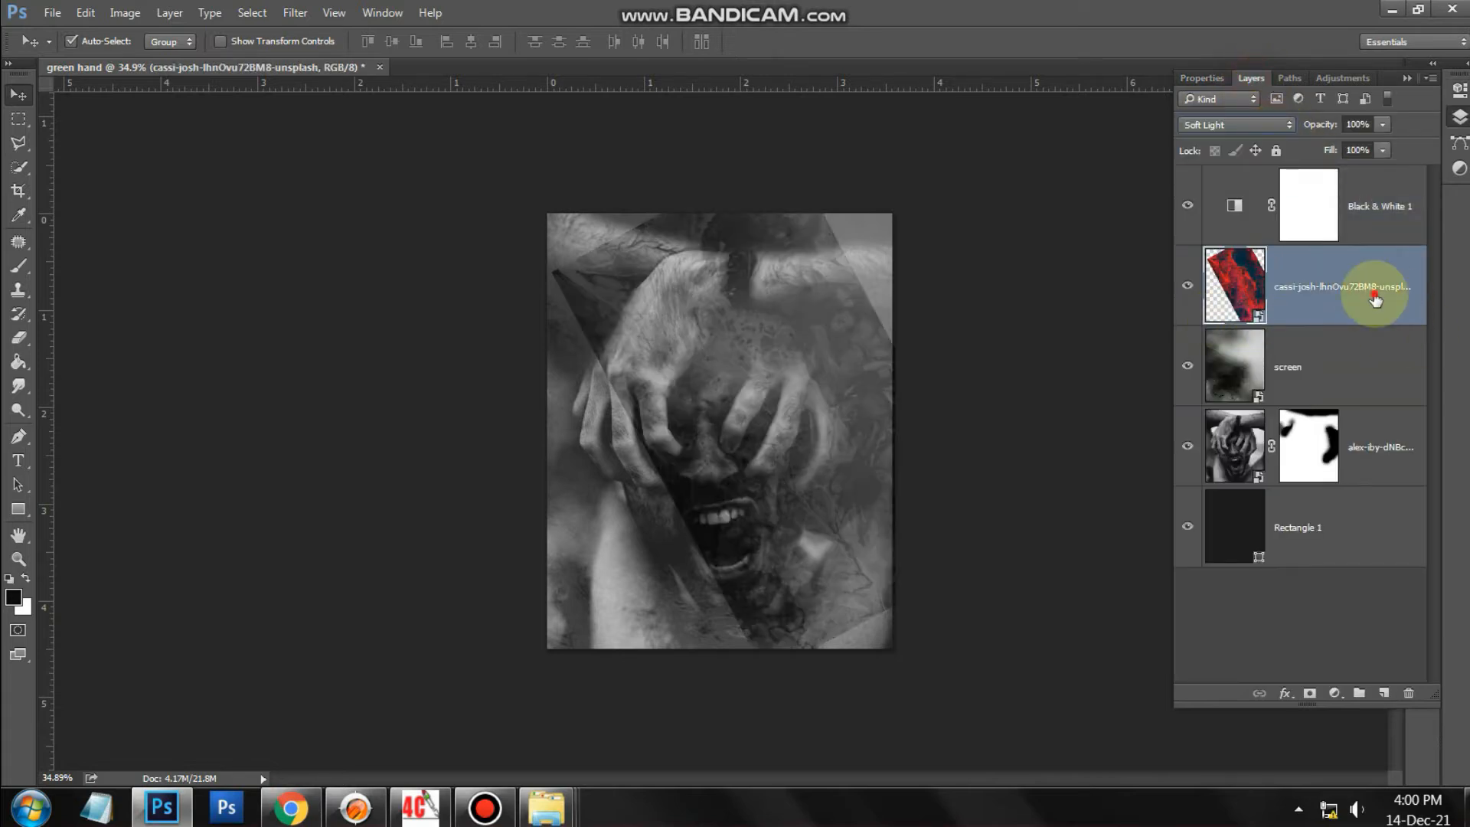
- Add a layer mask to the marbled texture and brush away its hard edges in black, enlarging the brush to 200 px
{"action": "left_click", "coordinate": [1309, 693]}
{"action": "key", "text": "b"}
{"action": "scroll", "coordinate": [730, 462], "scroll_direction": "up", "scroll_amount": 7}
{"action": "left_click_drag", "start_coordinate": [847, 602], "coordinate": [789, 441]}
{"action": "scroll", "coordinate": [825, 484], "scroll_direction": "down", "scroll_amount": 3}
{"action": "scroll", "coordinate": [827, 486], "scroll_direction": "up", "scroll_amount": 1}
{"action": "mouse_move", "coordinate": [904, 674]}
{"action": "left_mouse_down"}
{"action": "mouse_move", "coordinate": [680, 576]}
{"action": "mouse_move", "coordinate": [781, 646]}
{"action": "mouse_move", "coordinate": [574, 474]}
{"action": "left_mouse_up"}
{"action": "key", "text": "]"}
{"action": "key", "text": "]"}
{"action": "scroll", "coordinate": [540, 448], "scroll_direction": "down", "scroll_amount": 2}
{"action": "mouse_move", "coordinate": [547, 180]}
{"action": "left_mouse_down"}
{"action": "mouse_move", "coordinate": [611, 133]}
{"action": "mouse_move", "coordinate": [552, 213]}
{"action": "mouse_move", "coordinate": [919, 246]}
{"action": "mouse_move", "coordinate": [538, 308]}
{"action": "mouse_move", "coordinate": [610, 541]}
{"action": "mouse_move", "coordinate": [749, 690]}
{"action": "mouse_move", "coordinate": [938, 660]}
{"action": "left_mouse_up"}
{"action": "mouse_move", "coordinate": [800, 657]}
{"action": "left_mouse_down"}
{"action": "mouse_move", "coordinate": [978, 591]}
{"action": "mouse_move", "coordinate": [679, 556]}
{"action": "mouse_move", "coordinate": [691, 530]}
{"action": "left_mouse_up"}
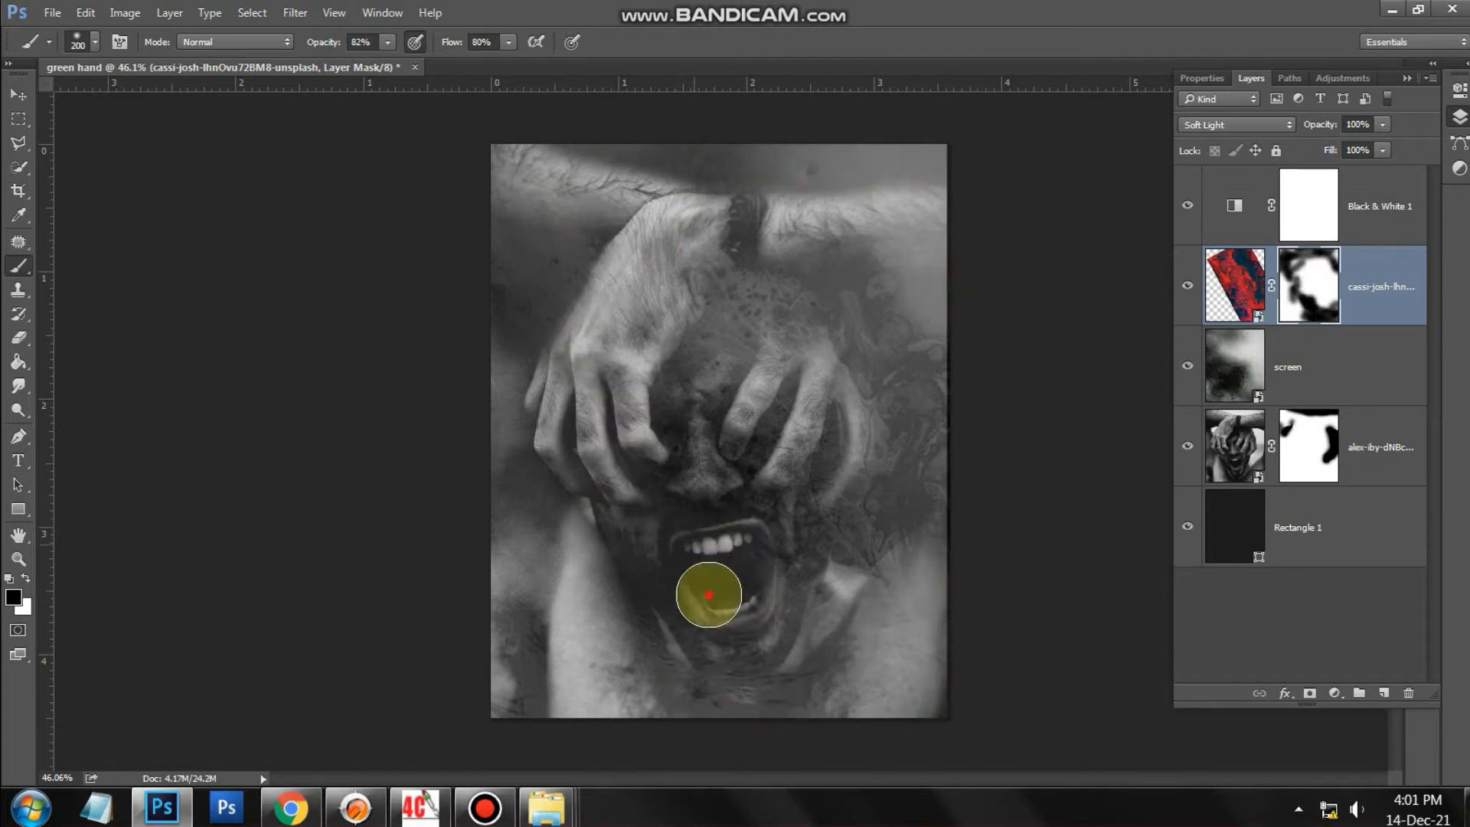
- Raise brush opacity and flow to 100% and mask the texture off the mouth, chin and right shoulder
{"action": "left_click_drag", "start_coordinate": [453, 44], "coordinate": [551, 40]}
{"action": "left_click_drag", "start_coordinate": [322, 43], "coordinate": [429, 43]}
{"action": "left_click_drag", "start_coordinate": [744, 558], "coordinate": [745, 600]}
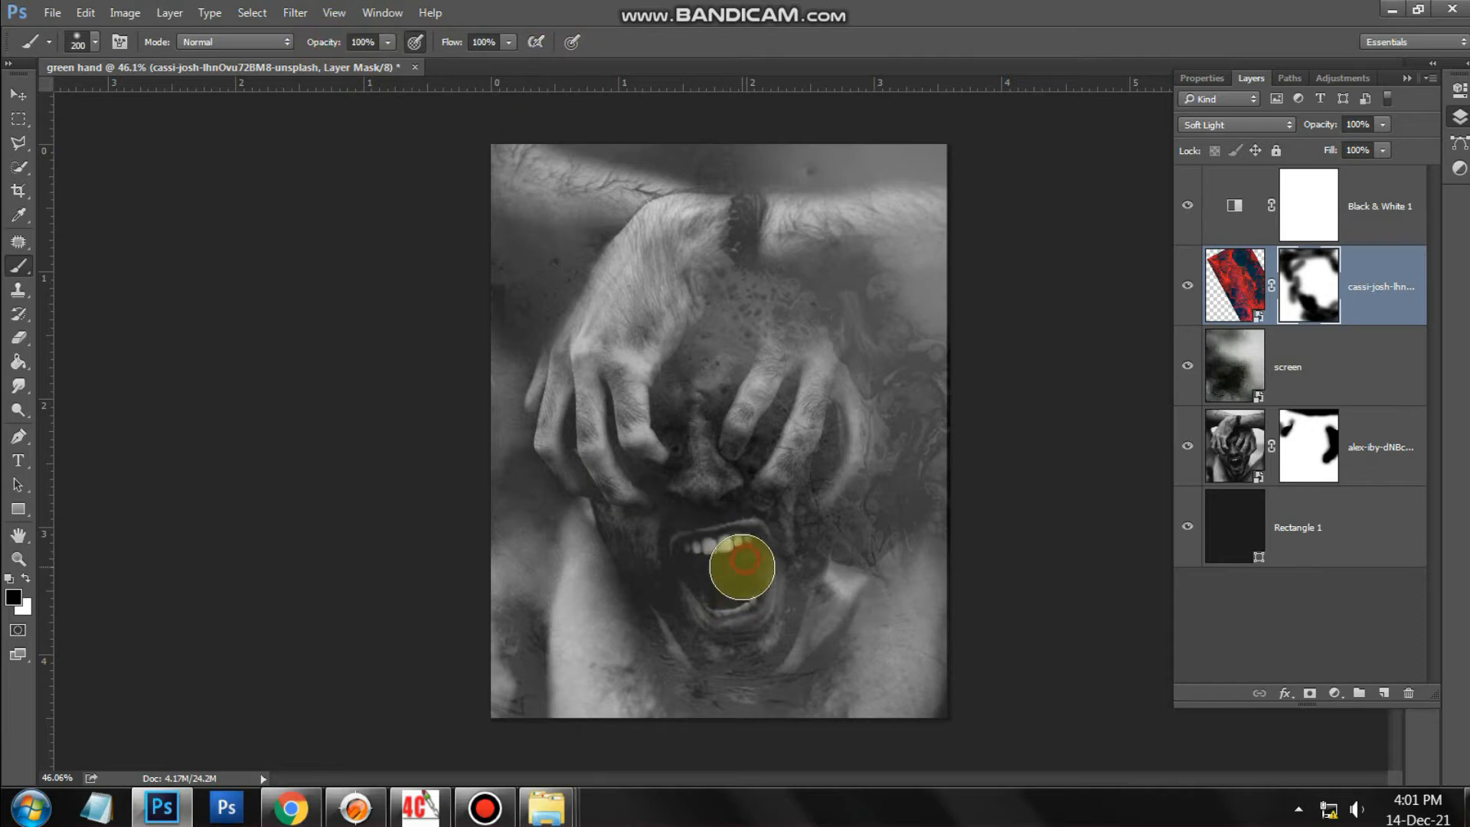
{"action": "mouse_move", "coordinate": [767, 534]}
{"action": "left_mouse_down"}
{"action": "mouse_move", "coordinate": [707, 486]}
{"action": "mouse_move", "coordinate": [714, 575]}
{"action": "mouse_move", "coordinate": [742, 535]}
{"action": "mouse_move", "coordinate": [760, 542]}
{"action": "mouse_move", "coordinate": [758, 506]}
{"action": "mouse_move", "coordinate": [746, 512]}
{"action": "mouse_move", "coordinate": [806, 537]}
{"action": "mouse_move", "coordinate": [805, 554]}
{"action": "mouse_move", "coordinate": [889, 592]}
{"action": "mouse_move", "coordinate": [958, 515]}
{"action": "left_mouse_up"}
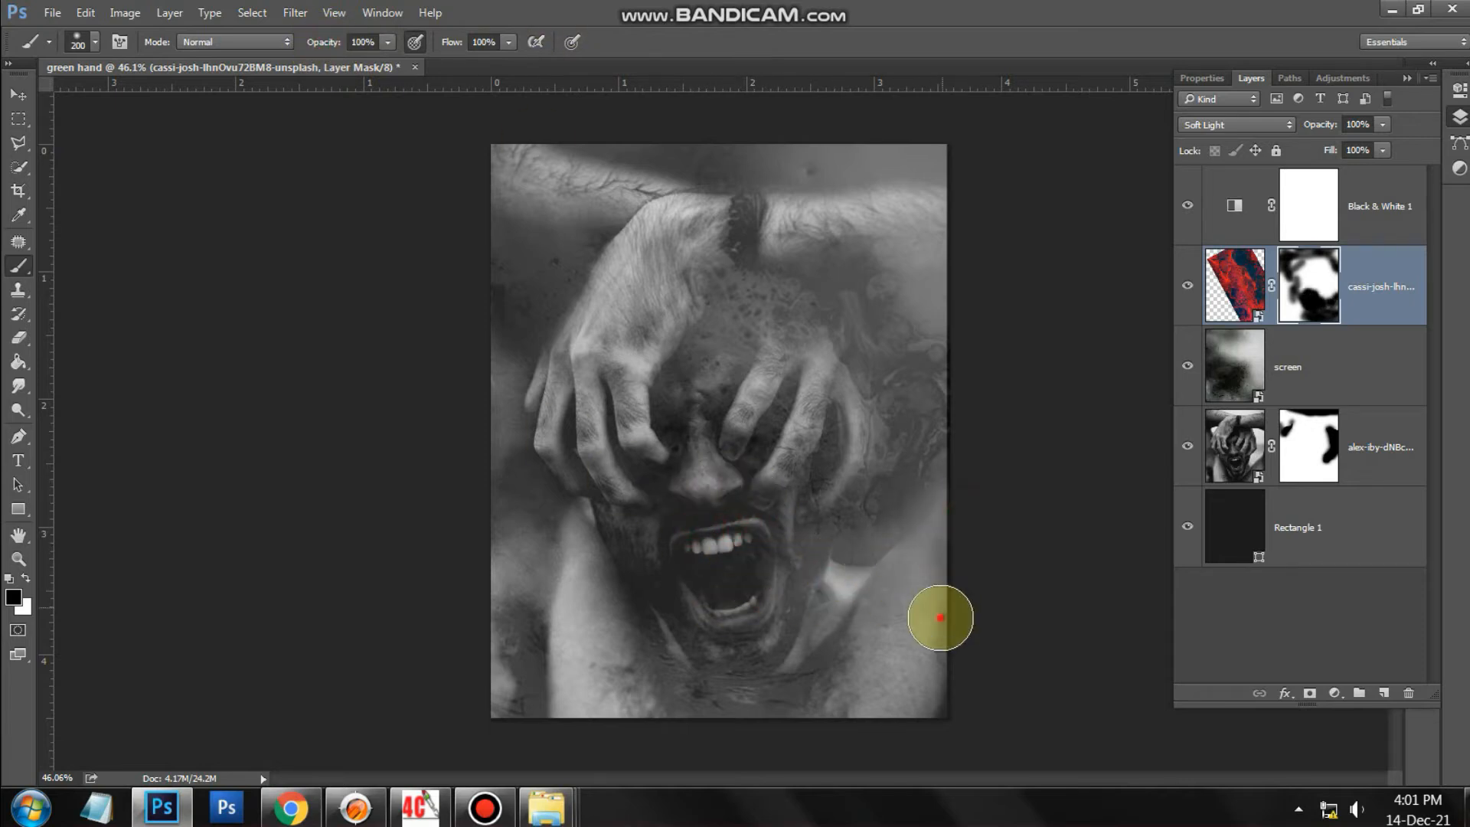
- Place a second copy of the marbled texture below the Black & White layer and set its blend mode to Soft Light
{"action": "scroll", "coordinate": [729, 620], "scroll_direction": "down", "scroll_amount": 2}
{"action": "scroll", "coordinate": [806, 542], "scroll_direction": "up", "scroll_amount": 1}
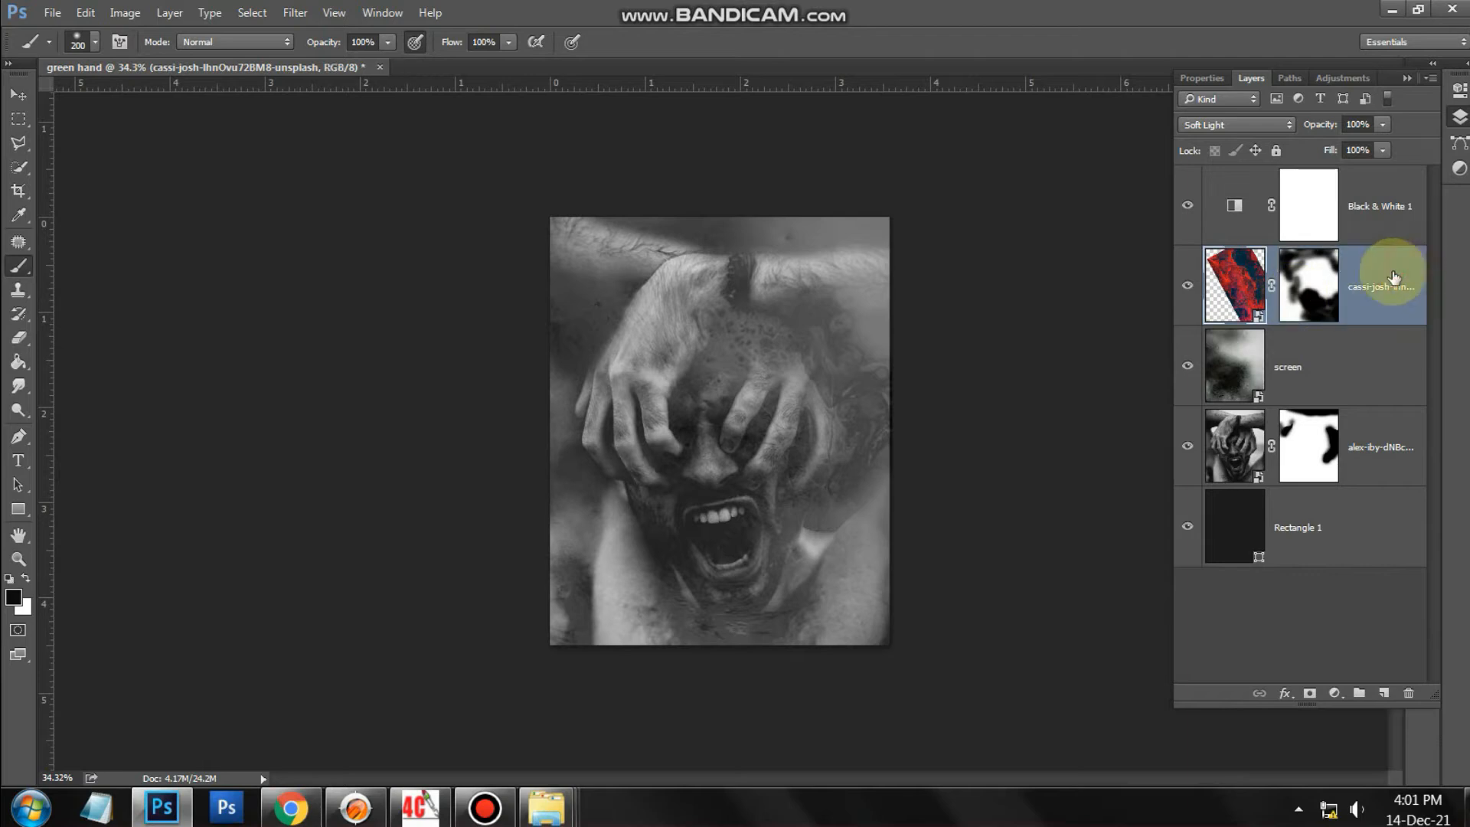
{"action": "key", "text": "alt+Tab"}
{"action": "left_click_drag", "start_coordinate": [429, 184], "coordinate": [582, 348]}
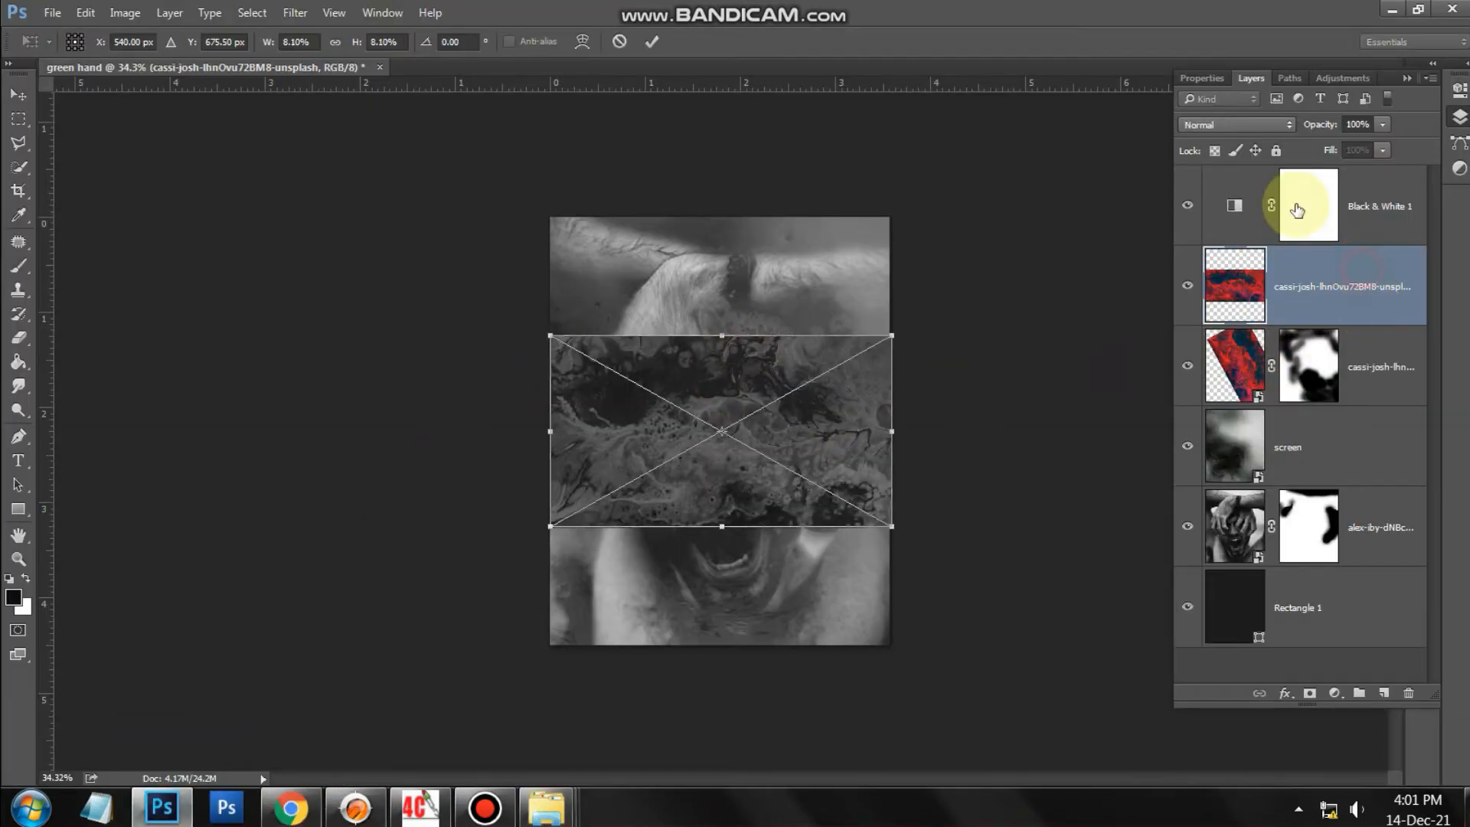
{"action": "left_click", "coordinate": [1237, 124]}
{"action": "left_click", "coordinate": [1256, 368]}
- Rotate and enlarge the second texture copy so it lies diagonally across the hands and face, and apply the transform
{"action": "left_click_drag", "start_coordinate": [946, 342], "coordinate": [873, 200]}
{"action": "left_click_drag", "start_coordinate": [792, 375], "coordinate": [719, 356]}
{"action": "left_click_drag", "start_coordinate": [839, 384], "coordinate": [909, 400]}
{"action": "mouse_move", "coordinate": [753, 343]}
{"action": "left_mouse_down"}
{"action": "mouse_move", "coordinate": [737, 287]}
{"action": "mouse_move", "coordinate": [661, 300]}
{"action": "mouse_move", "coordinate": [764, 320]}
{"action": "left_mouse_up"}
{"action": "key", "text": "Return"}
{"action": "key", "text": "b"}
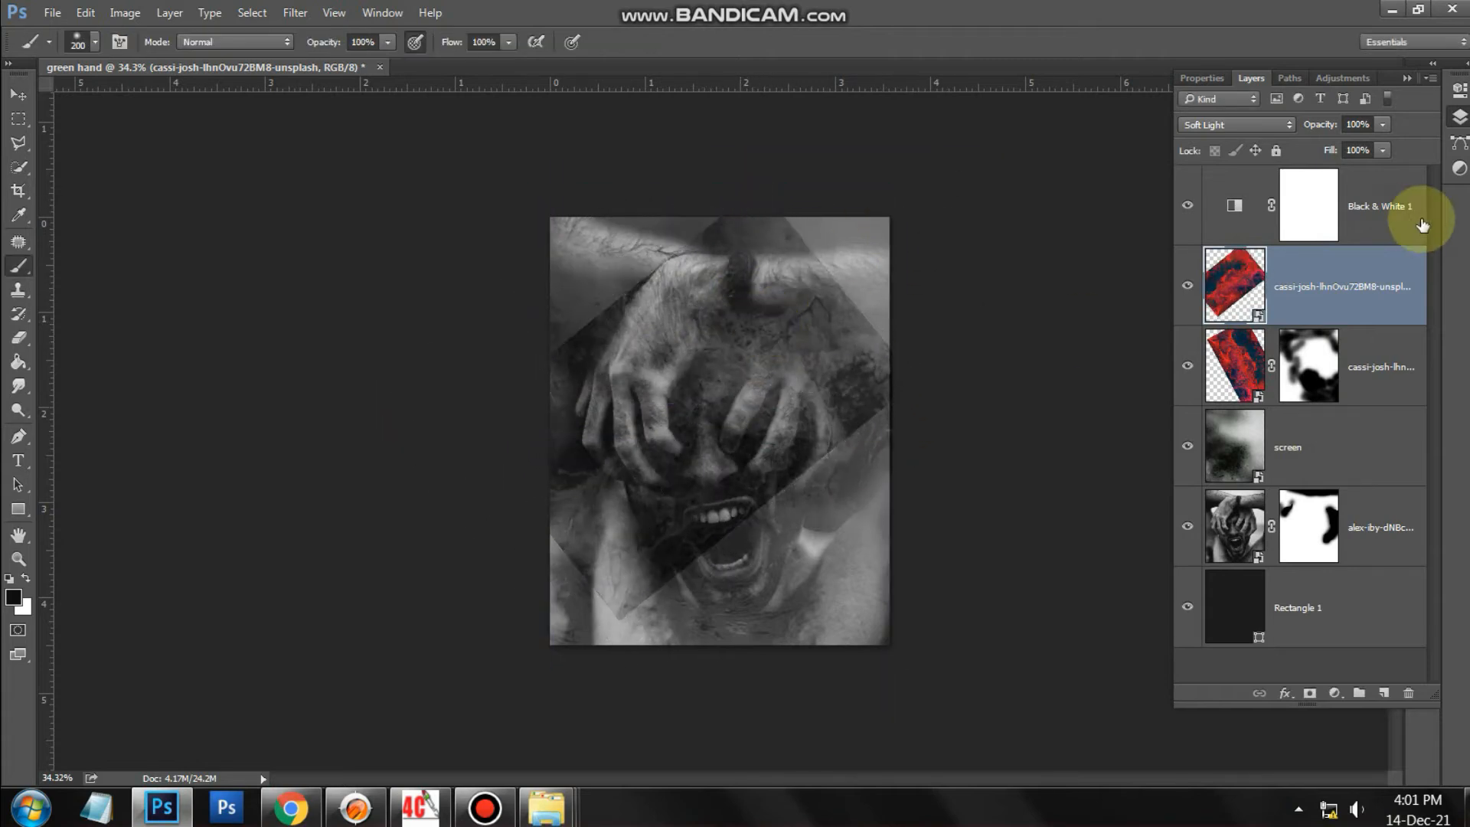
- Add a layer mask to the second texture copy and brush away its hard edges around the hands and face with an enlarged brush
{"action": "left_click", "coordinate": [1309, 693]}
{"action": "mouse_move", "coordinate": [651, 275]}
{"action": "left_mouse_down"}
{"action": "mouse_move", "coordinate": [778, 216]}
{"action": "mouse_move", "coordinate": [794, 227]}
{"action": "left_mouse_up"}
{"action": "key", "text": "bracketright"}
{"action": "key", "text": "bracketright"}
{"action": "mouse_move", "coordinate": [900, 334]}
{"action": "left_mouse_down"}
{"action": "mouse_move", "coordinate": [853, 365]}
{"action": "mouse_move", "coordinate": [859, 442]}
{"action": "left_mouse_up"}
{"action": "left_click_drag", "start_coordinate": [840, 410], "coordinate": [741, 502]}
{"action": "left_click_drag", "start_coordinate": [710, 326], "coordinate": [790, 370]}
{"action": "left_click_drag", "start_coordinate": [707, 268], "coordinate": [503, 390]}
{"action": "mouse_move", "coordinate": [556, 525]}
{"action": "left_mouse_down"}
{"action": "mouse_move", "coordinate": [571, 564]}
{"action": "mouse_move", "coordinate": [612, 574]}
{"action": "left_mouse_up"}
{"action": "mouse_move", "coordinate": [691, 536]}
{"action": "left_mouse_down"}
{"action": "mouse_move", "coordinate": [683, 579]}
{"action": "mouse_move", "coordinate": [735, 564]}
{"action": "left_mouse_up"}
- Reduce the brush size and mask the second texture off the fingers, forearm and shoulder areas
{"action": "scroll", "coordinate": [731, 437], "scroll_direction": "up", "scroll_amount": 6}
{"action": "key", "text": "bracketleft"}
{"action": "key", "text": "bracketleft"}
{"action": "key", "text": "bracketleft"}
{"action": "left_click", "coordinate": [657, 521]}
{"action": "mouse_move", "coordinate": [656, 369]}
{"action": "left_mouse_down"}
{"action": "mouse_move", "coordinate": [676, 304]}
{"action": "mouse_move", "coordinate": [712, 279]}
{"action": "left_mouse_up"}
{"action": "left_click_drag", "start_coordinate": [663, 398], "coordinate": [659, 522]}
{"action": "left_click_drag", "start_coordinate": [577, 398], "coordinate": [593, 285]}
{"action": "mouse_move", "coordinate": [577, 545]}
{"action": "left_mouse_down"}
{"action": "mouse_move", "coordinate": [545, 575]}
{"action": "mouse_move", "coordinate": [552, 687]}
{"action": "left_mouse_up"}
{"action": "left_click_drag", "start_coordinate": [617, 678], "coordinate": [760, 686]}
{"action": "left_click", "coordinate": [934, 567]}
{"action": "left_click", "coordinate": [1033, 547]}
{"action": "scroll", "coordinate": [949, 417], "scroll_direction": "down", "scroll_amount": 5}
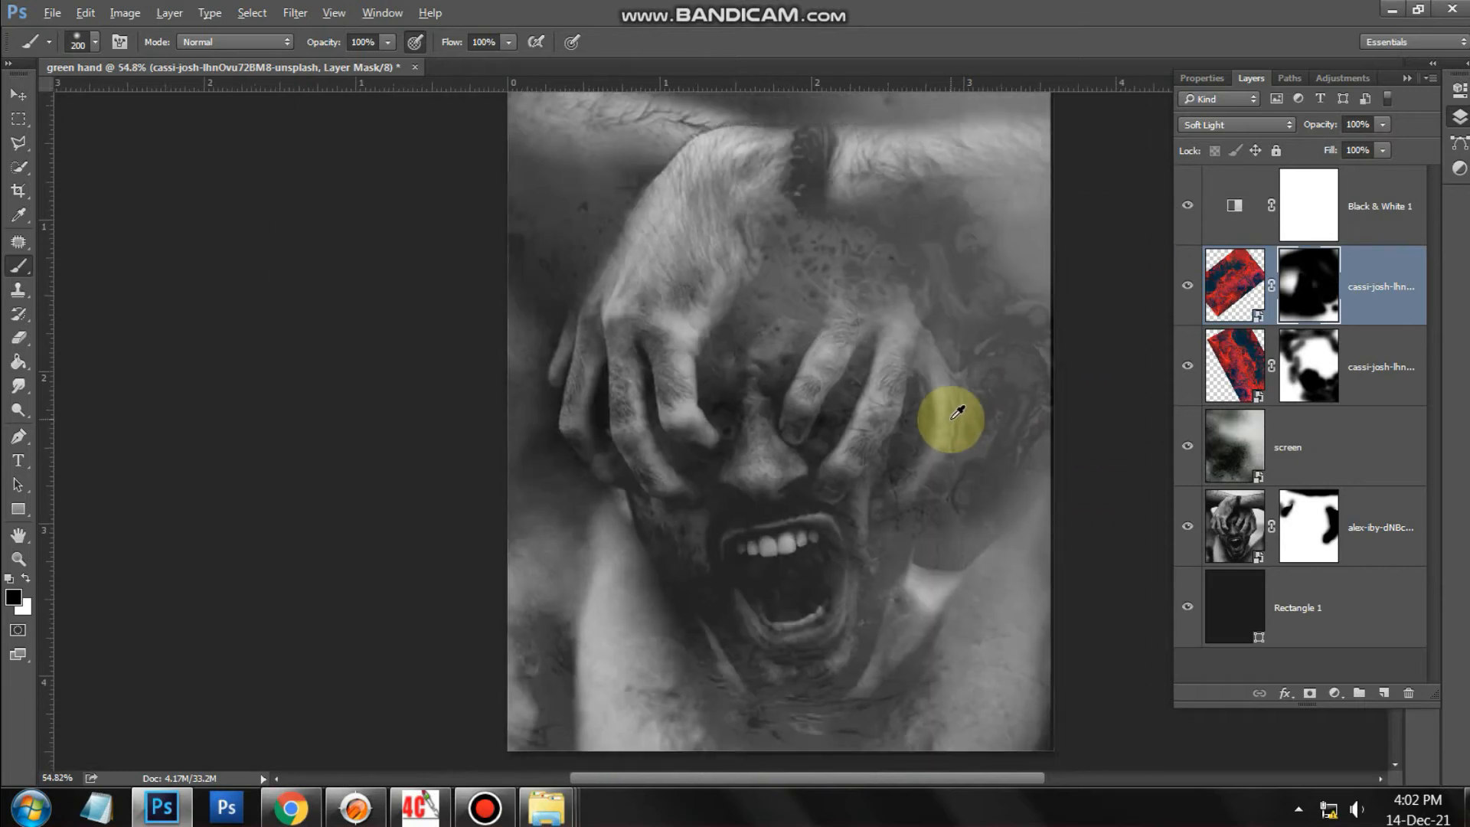
- Add a Color Lookup adjustment above the Black & White layer using the Crisp_Winter.look 3DLUT file
{"action": "left_click", "coordinate": [1276, 660]}
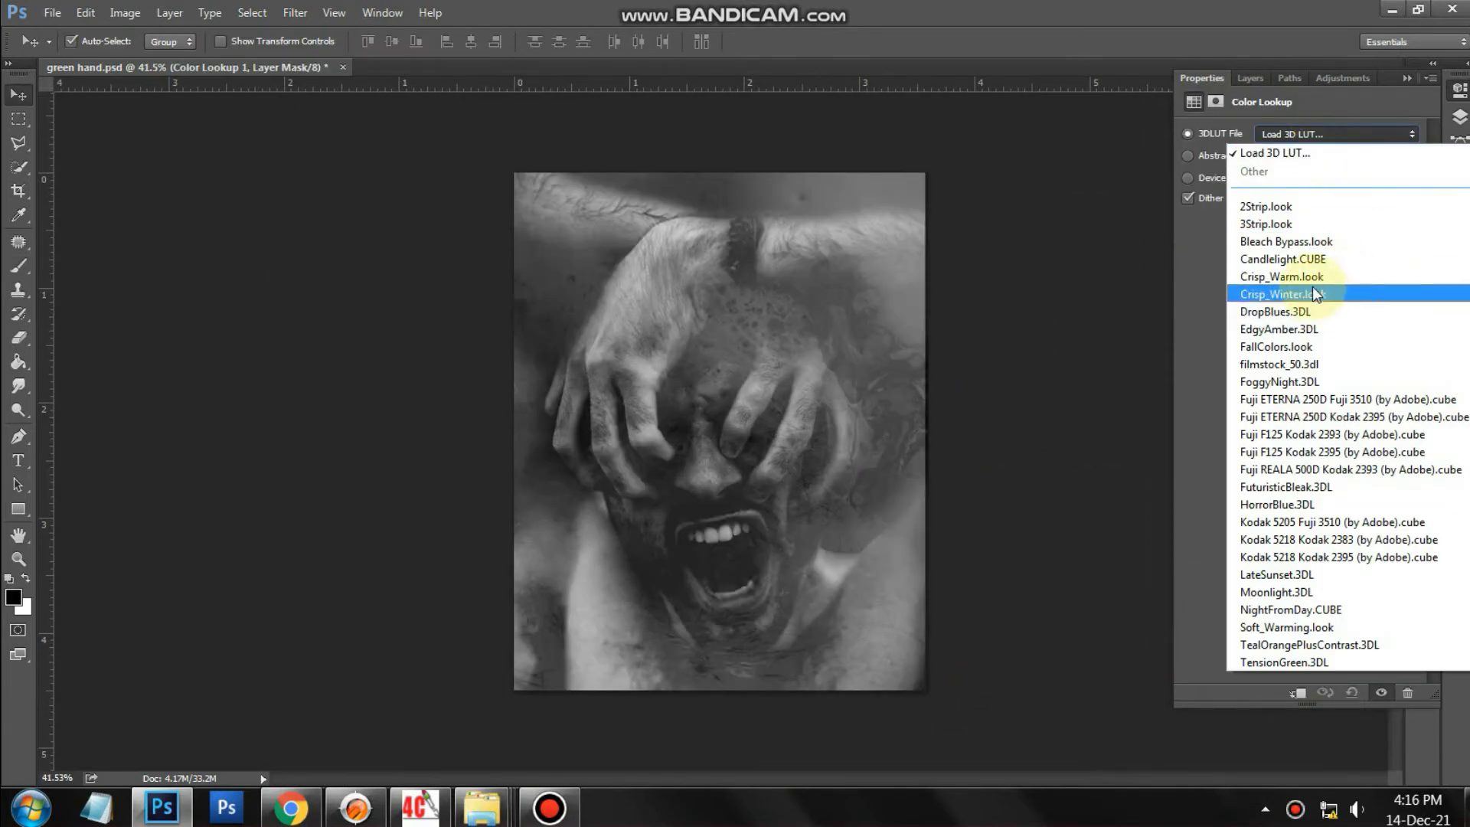
{"action": "left_click", "coordinate": [1317, 291]}
{"action": "left_click", "coordinate": [1250, 78]}
{"action": "left_click", "coordinate": [1351, 669]}
{"action": "left_click", "coordinate": [1333, 693]}
{"action": "left_click", "coordinate": [1242, 497]}
{"action": "scroll", "coordinate": [1306, 229], "scroll_direction": "up", "scroll_amount": 1}
{"action": "left_click", "coordinate": [1307, 204]}
- Add a second Color Lookup adjustment using the DropBlues.3DL file, and deselect the layers
{"action": "left_click", "coordinate": [1333, 693]}
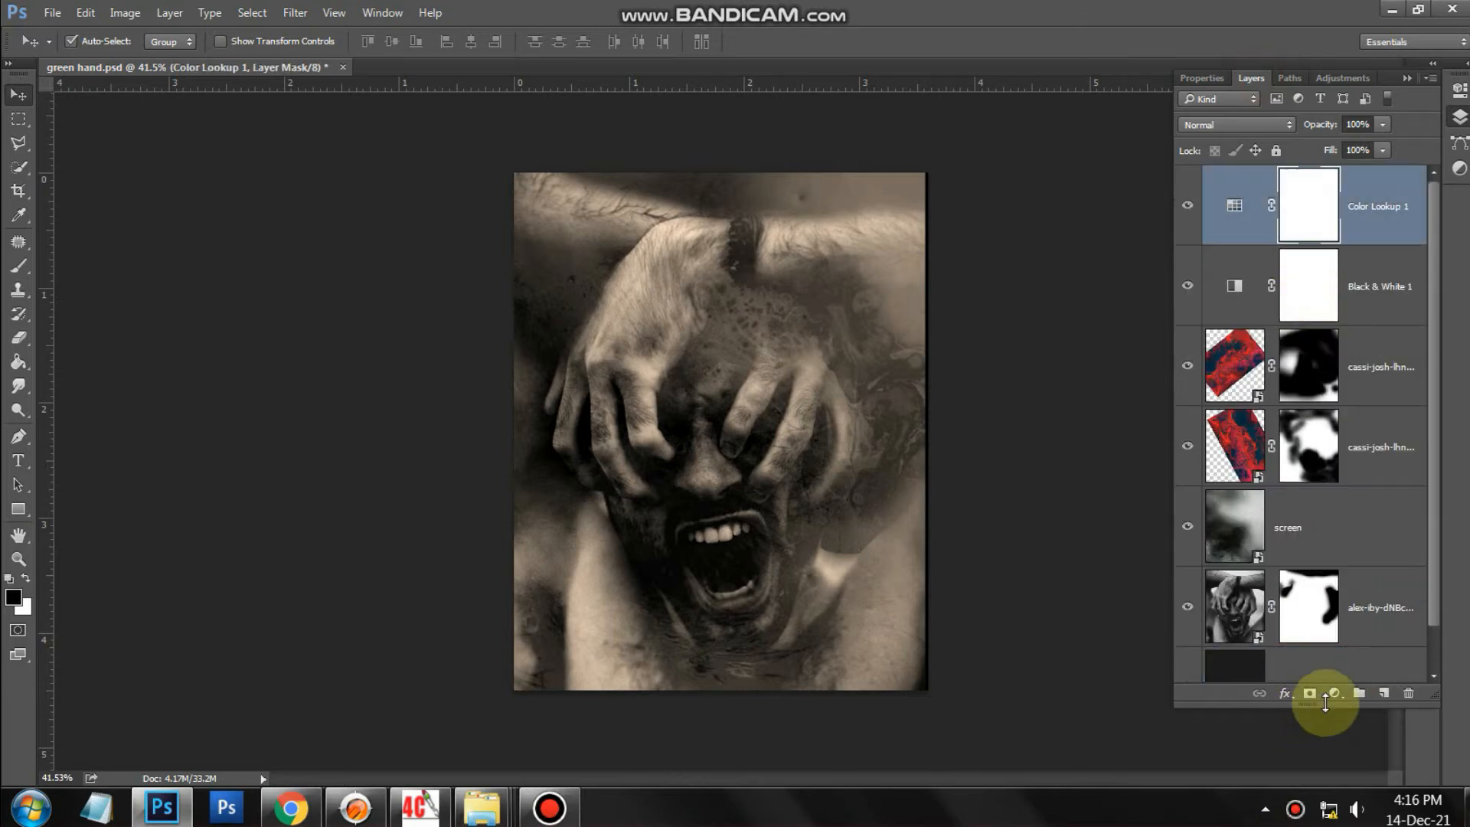
{"action": "left_click", "coordinate": [1369, 594]}
{"action": "left_click", "coordinate": [1304, 136]}
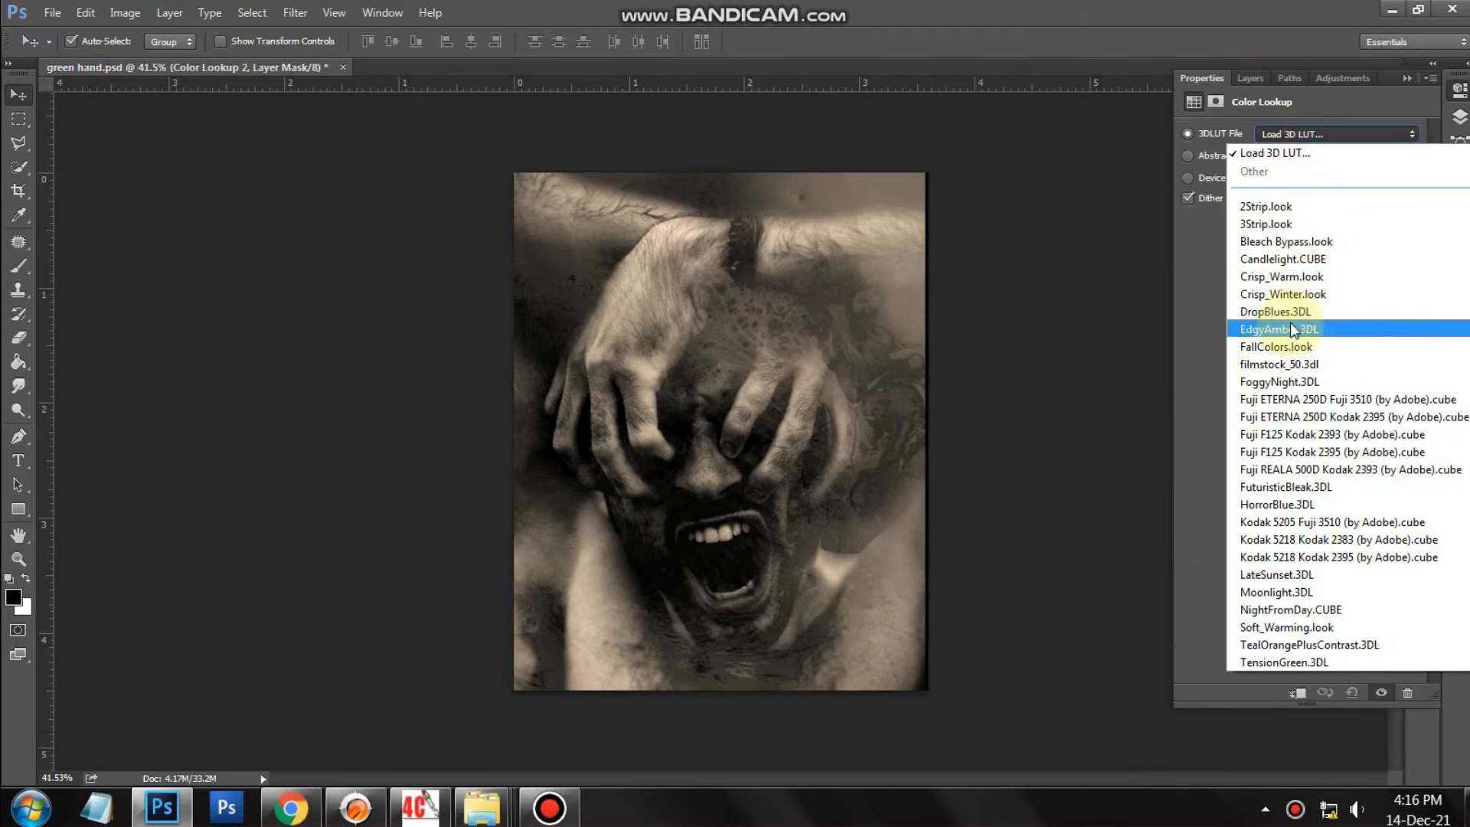
{"action": "left_click", "coordinate": [1286, 317]}
{"action": "left_click", "coordinate": [1251, 77]}
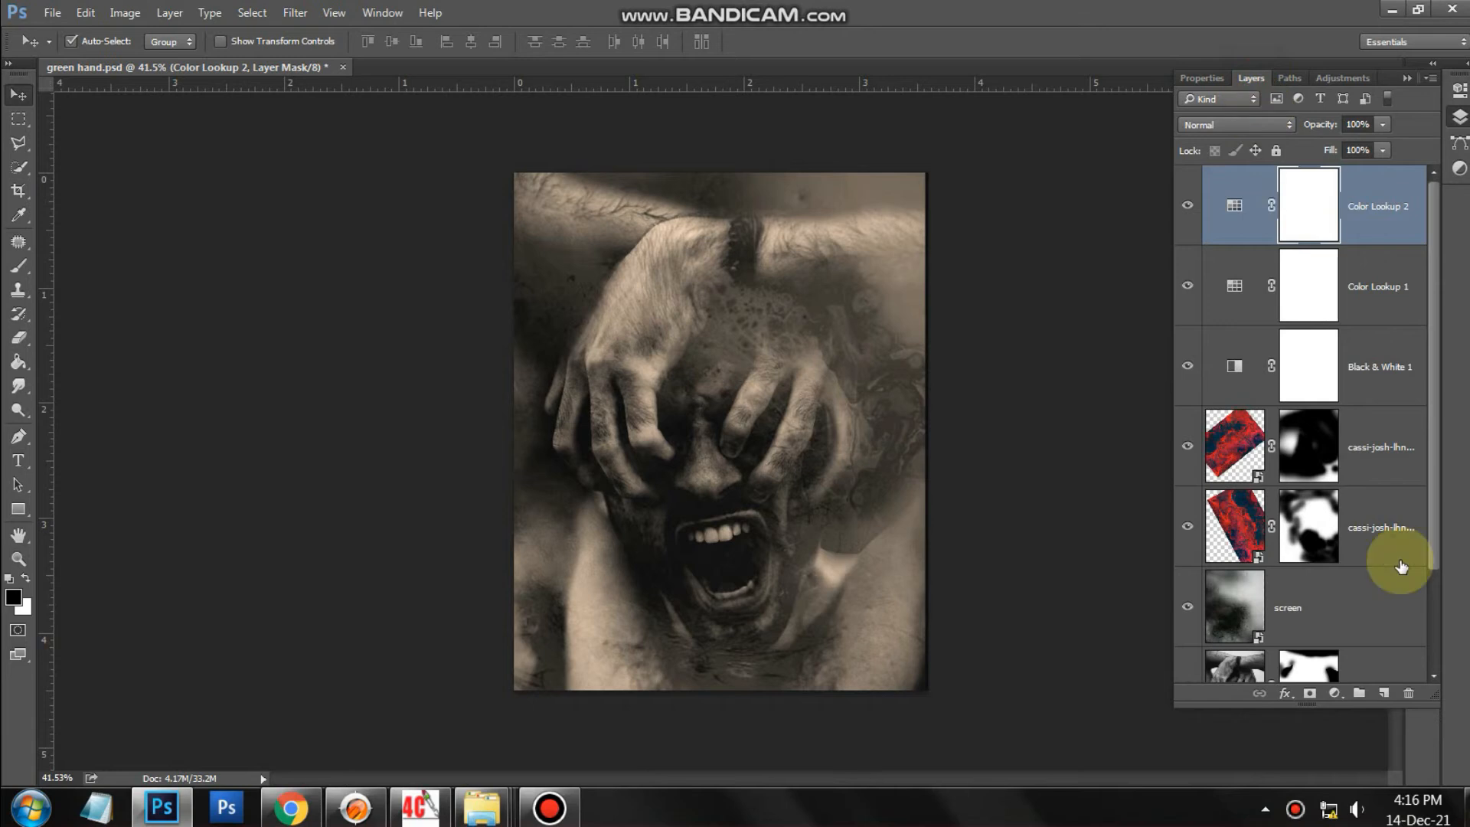
{"action": "scroll", "coordinate": [1356, 672], "scroll_direction": "down", "scroll_amount": 2}
{"action": "left_click", "coordinate": [1096, 597]}
- Add a Gradient Map adjustment and set the gradient's dark stop colour to 6d6a6e
{"action": "left_click", "coordinate": [1334, 696]}
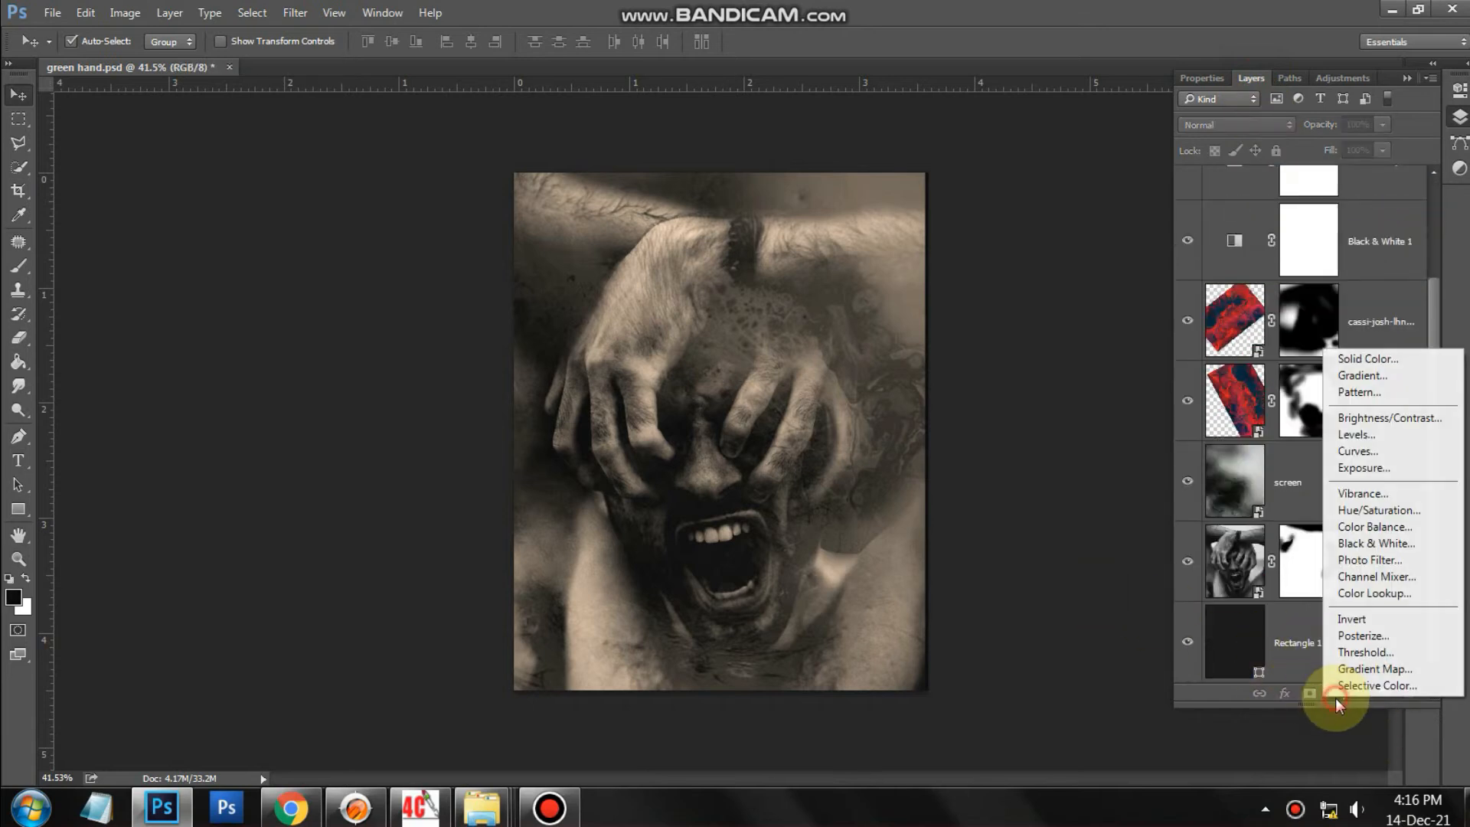
{"action": "left_click", "coordinate": [1367, 669]}
{"action": "left_click", "coordinate": [1248, 139]}
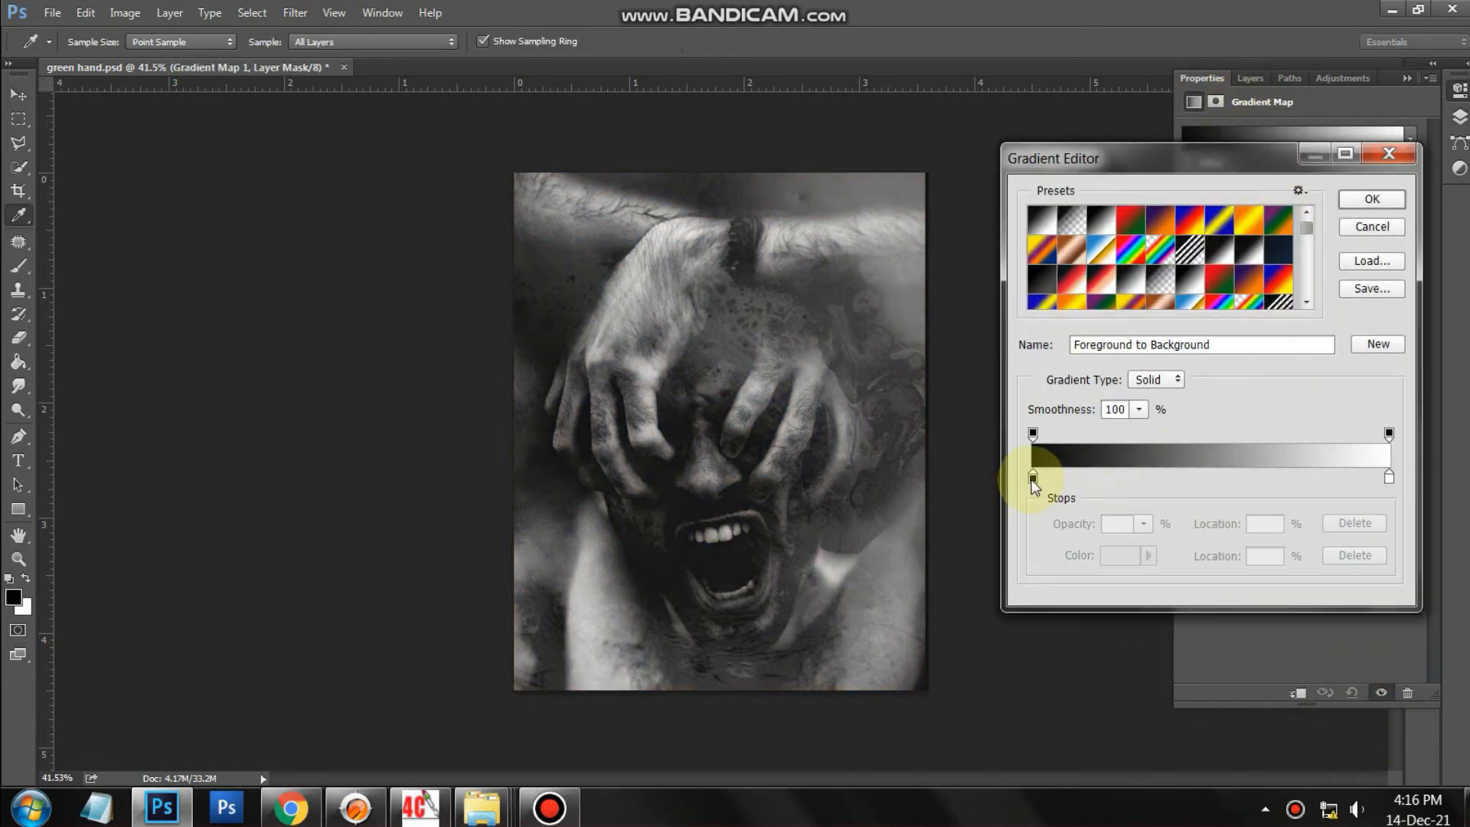
{"action": "left_click", "coordinate": [1129, 556]}
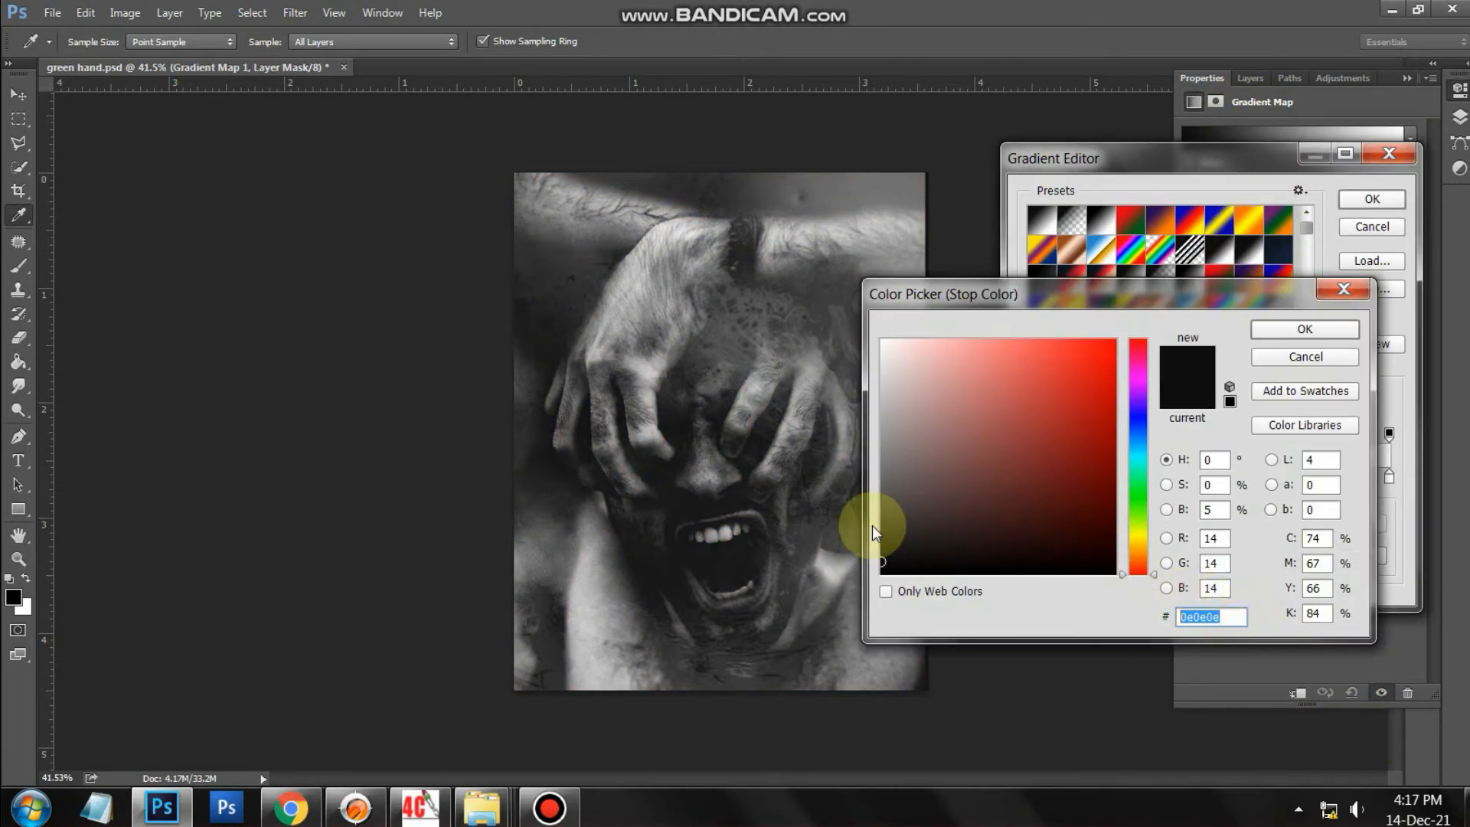
{"action": "type", "text": "6d"}
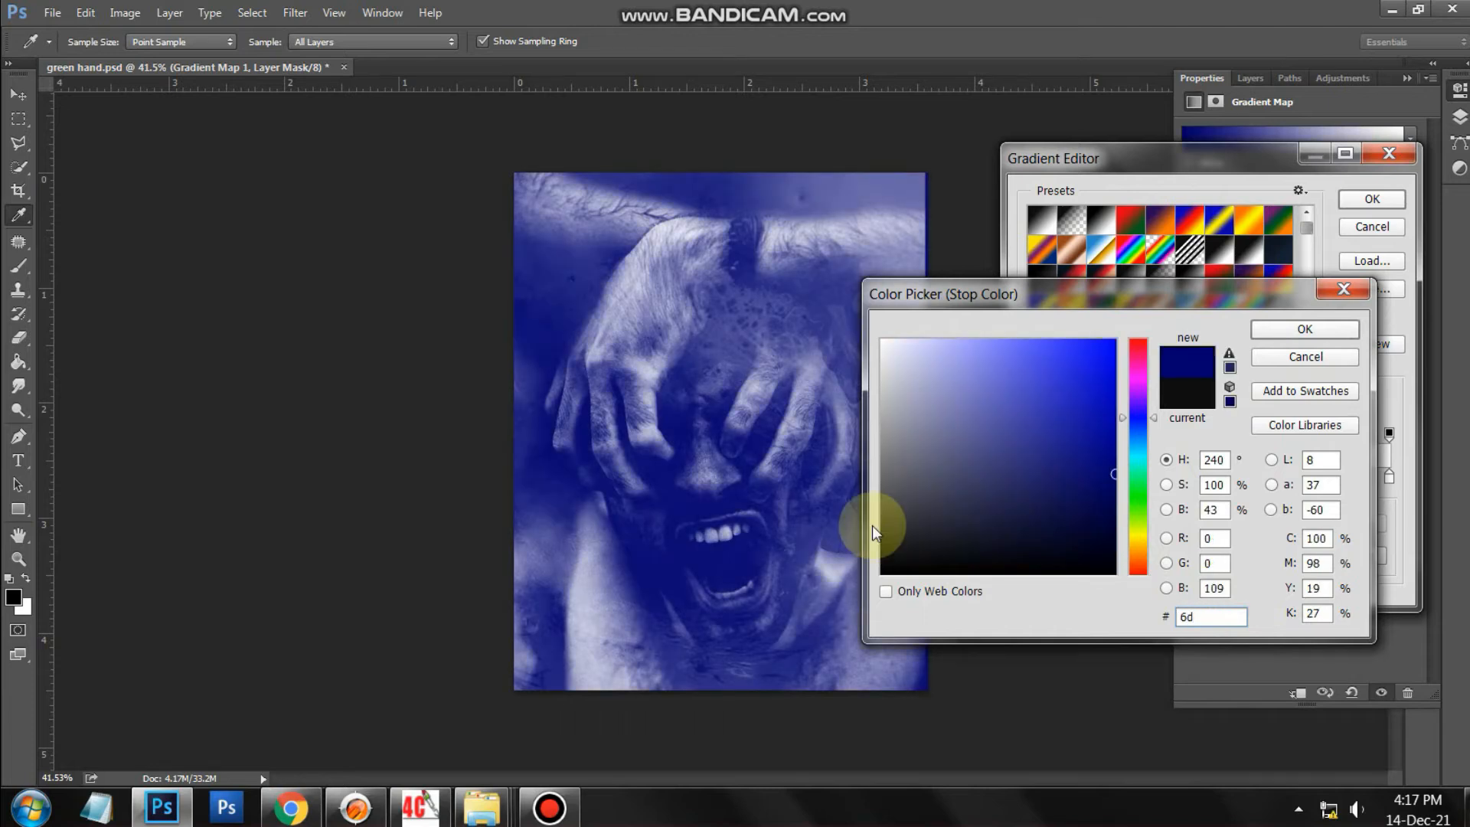
{"action": "type", "text": "6a6e"}
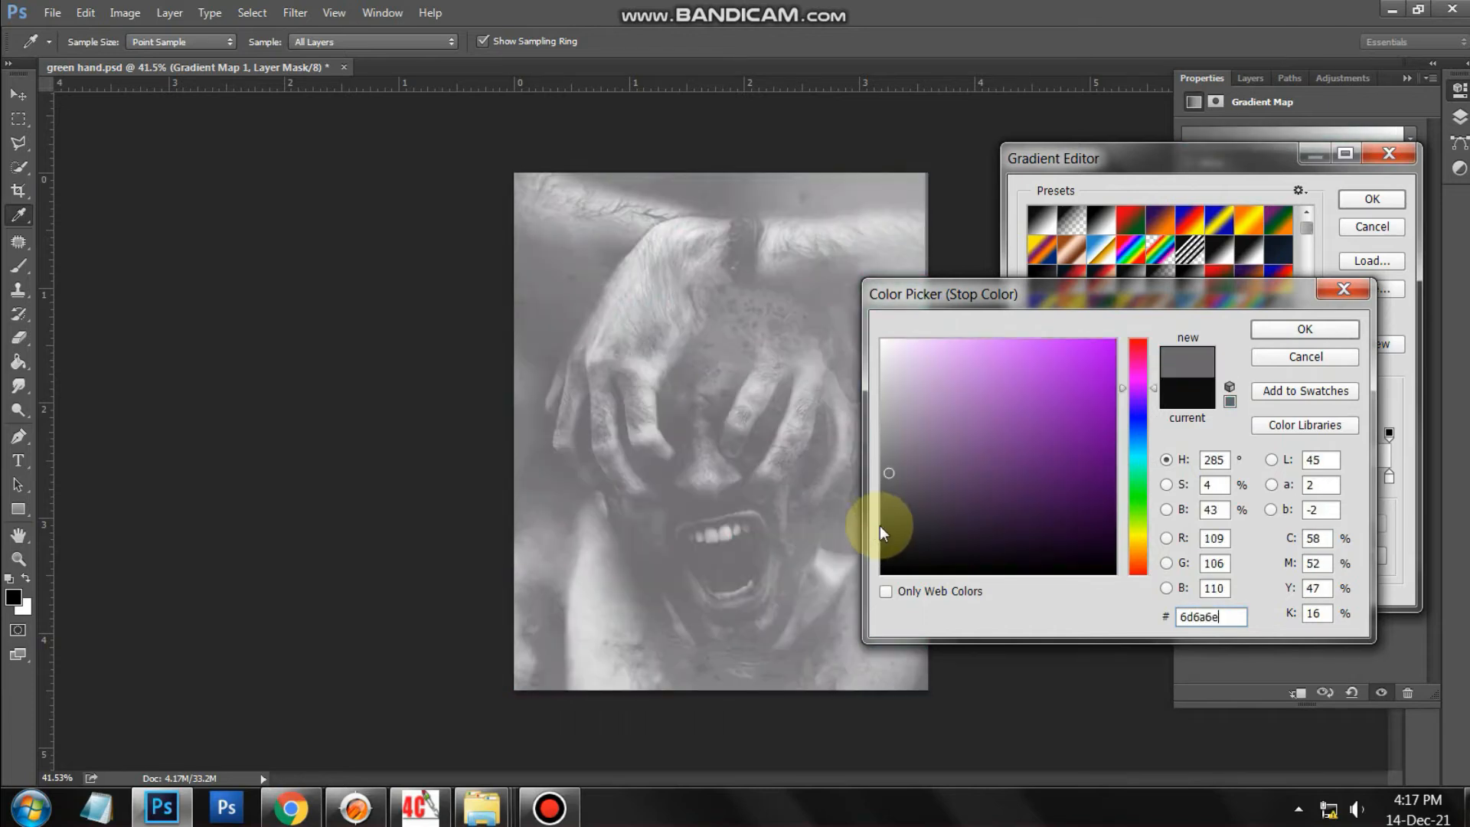
{"action": "left_click", "coordinate": [1321, 328]}
- Set the gradient's light stop colour to 7ea760 and apply the gradient
{"action": "left_click", "coordinate": [1389, 478]}
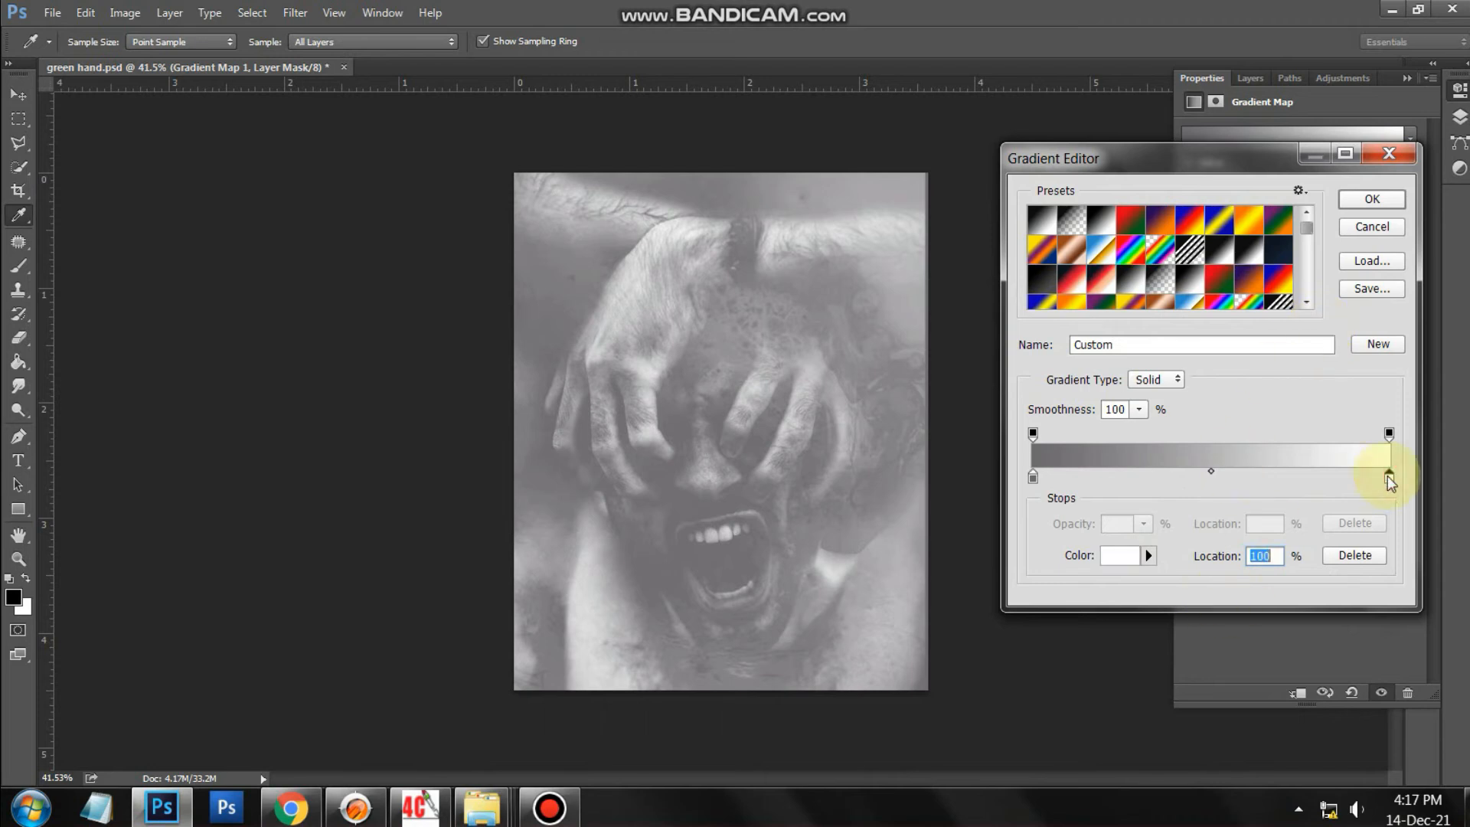
{"action": "left_click", "coordinate": [1131, 561]}
{"action": "type", "text": "7ea"}
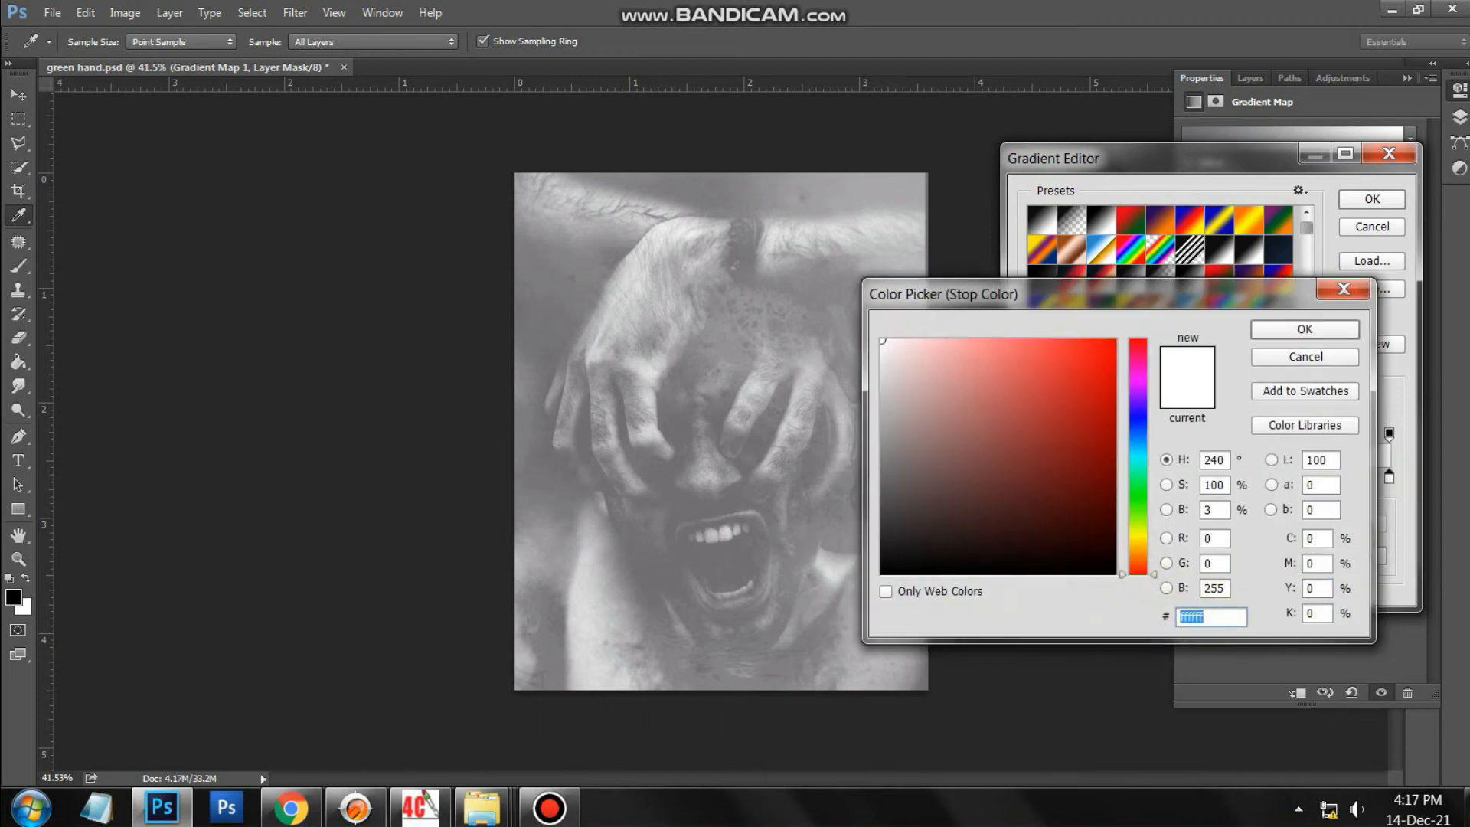
{"action": "type", "text": "7"}
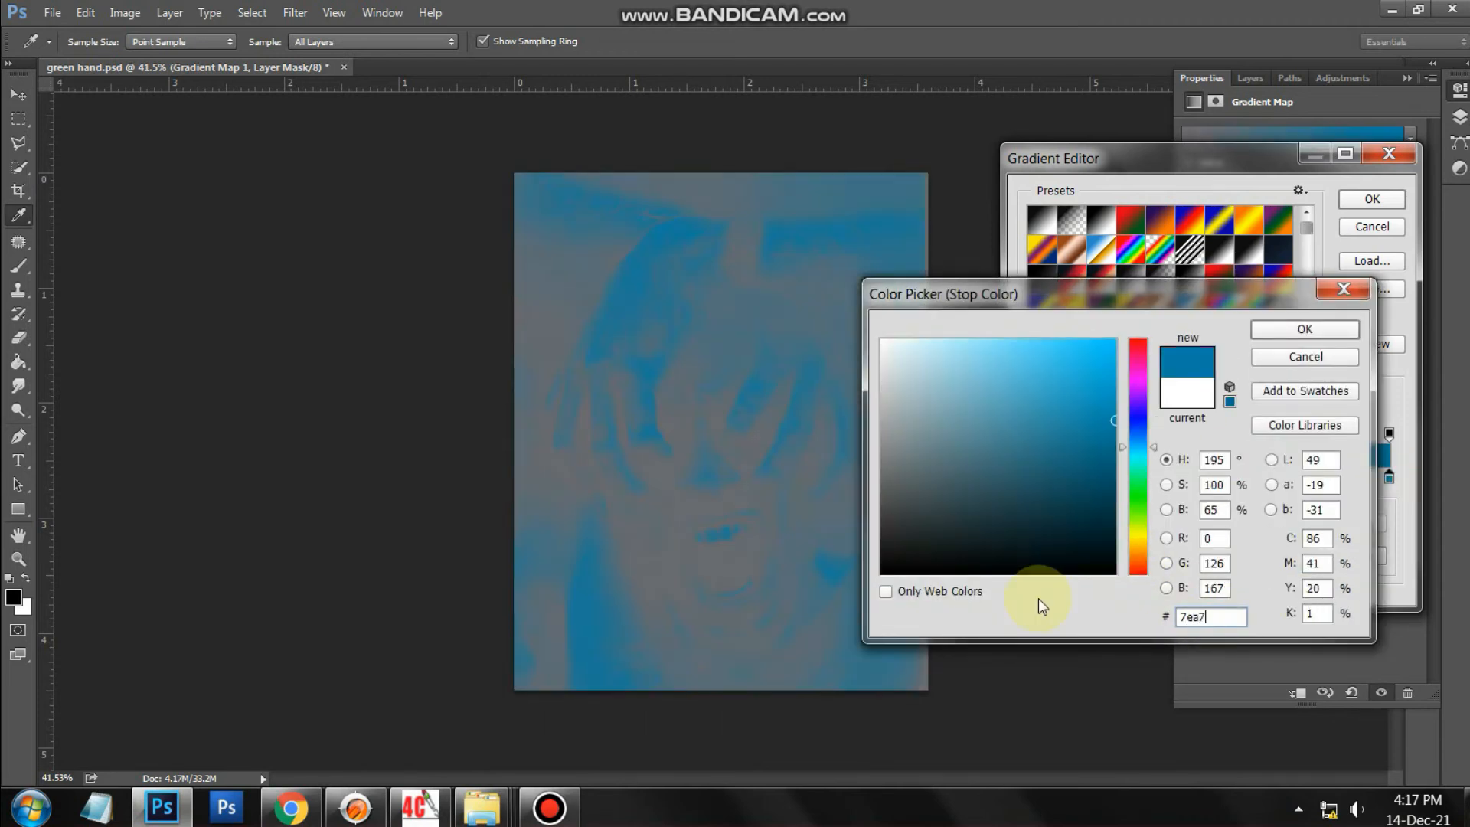
{"action": "type", "text": "a"}
{"action": "key", "text": "BackSpace"}
{"action": "type", "text": "60"}
{"action": "key", "text": "Return"}
{"action": "left_click", "coordinate": [1358, 200]}
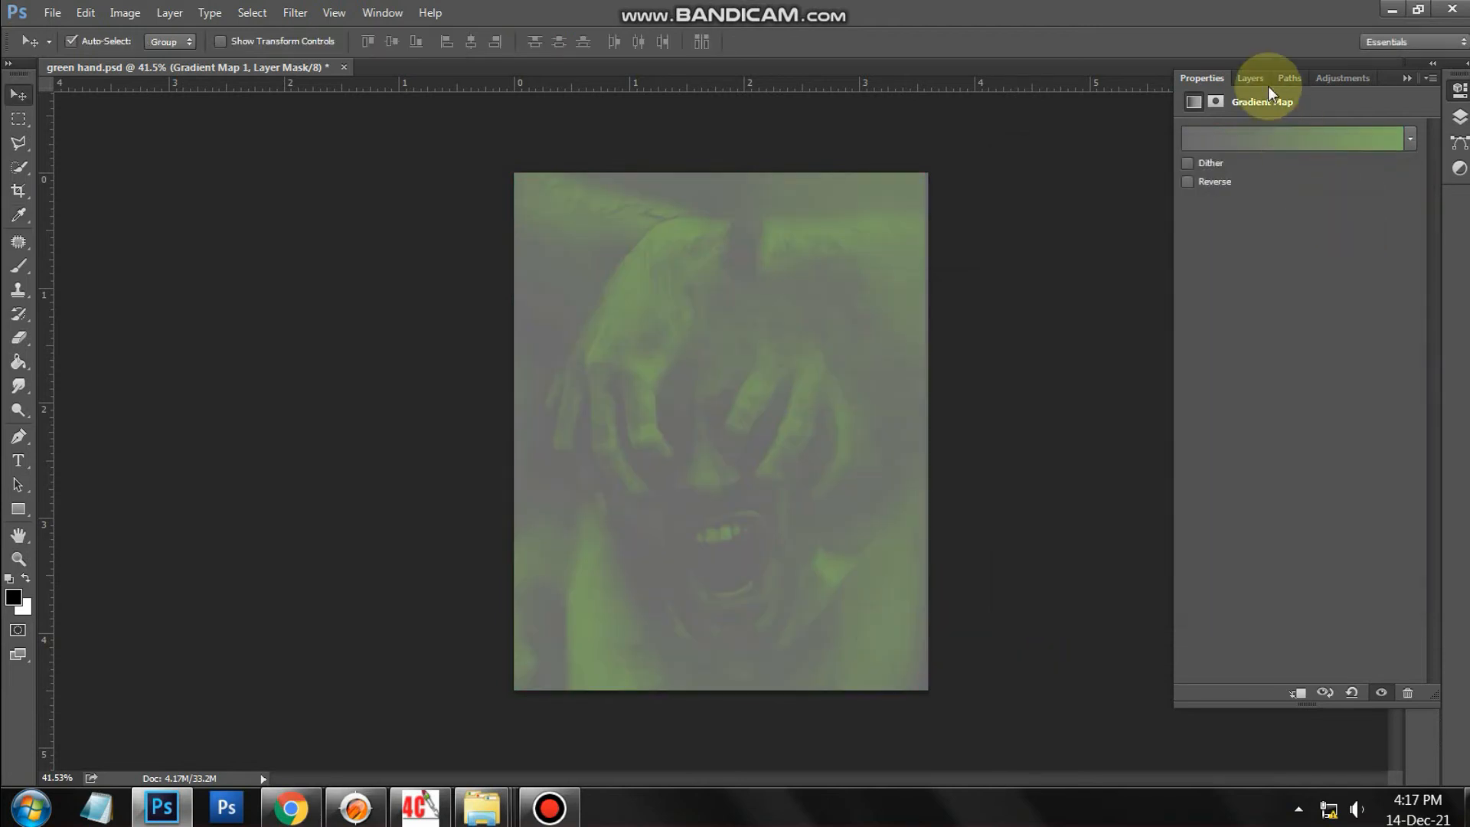
- Set the gradient map layer's blend mode to Multiply and its opacity to 81%
{"action": "left_click", "coordinate": [1251, 78]}
{"action": "left_click_drag", "start_coordinate": [1330, 132], "coordinate": [1301, 141]}
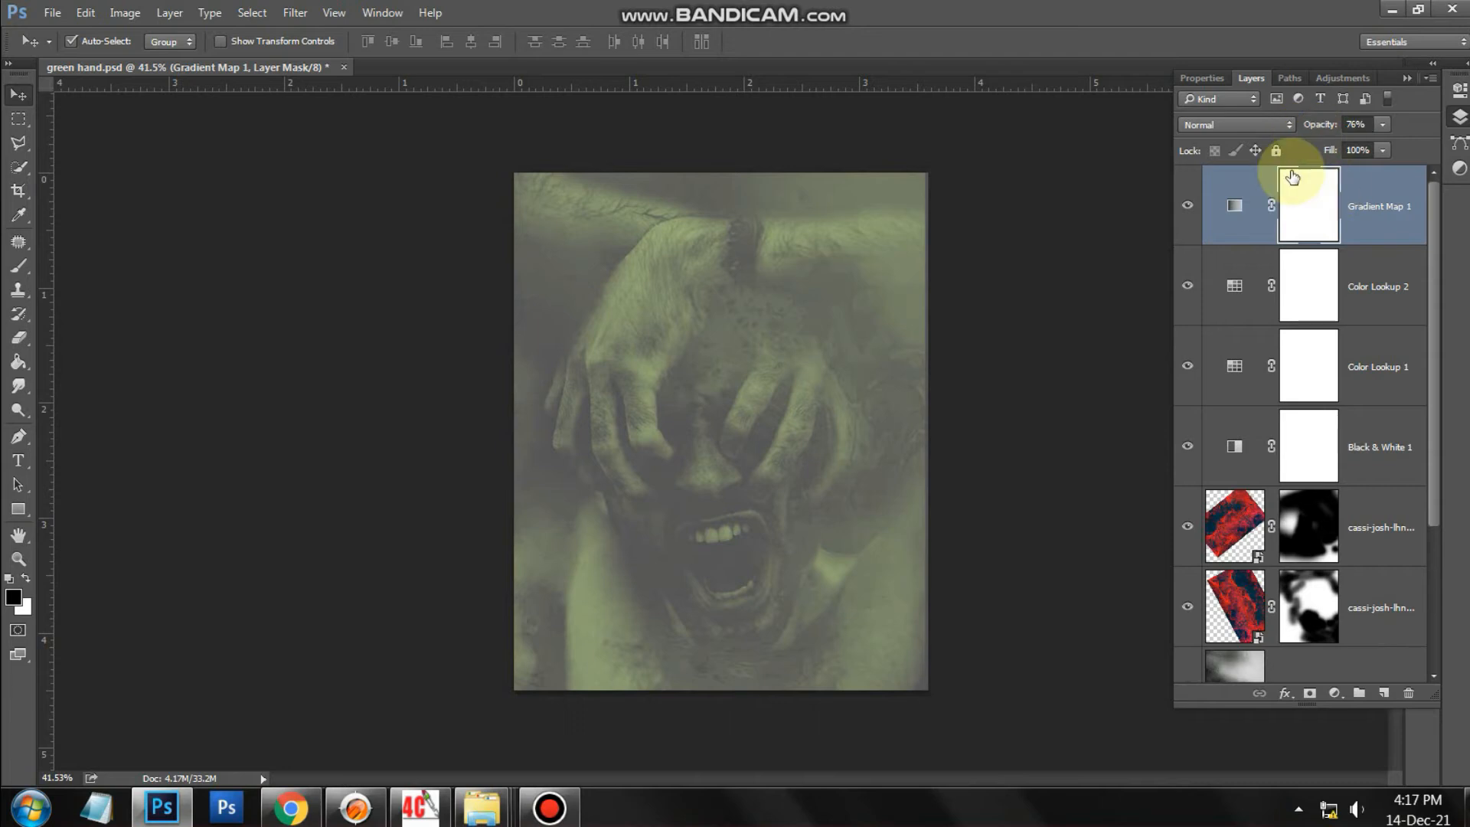
{"action": "left_click", "coordinate": [1237, 124]}
{"action": "left_click", "coordinate": [1234, 191]}
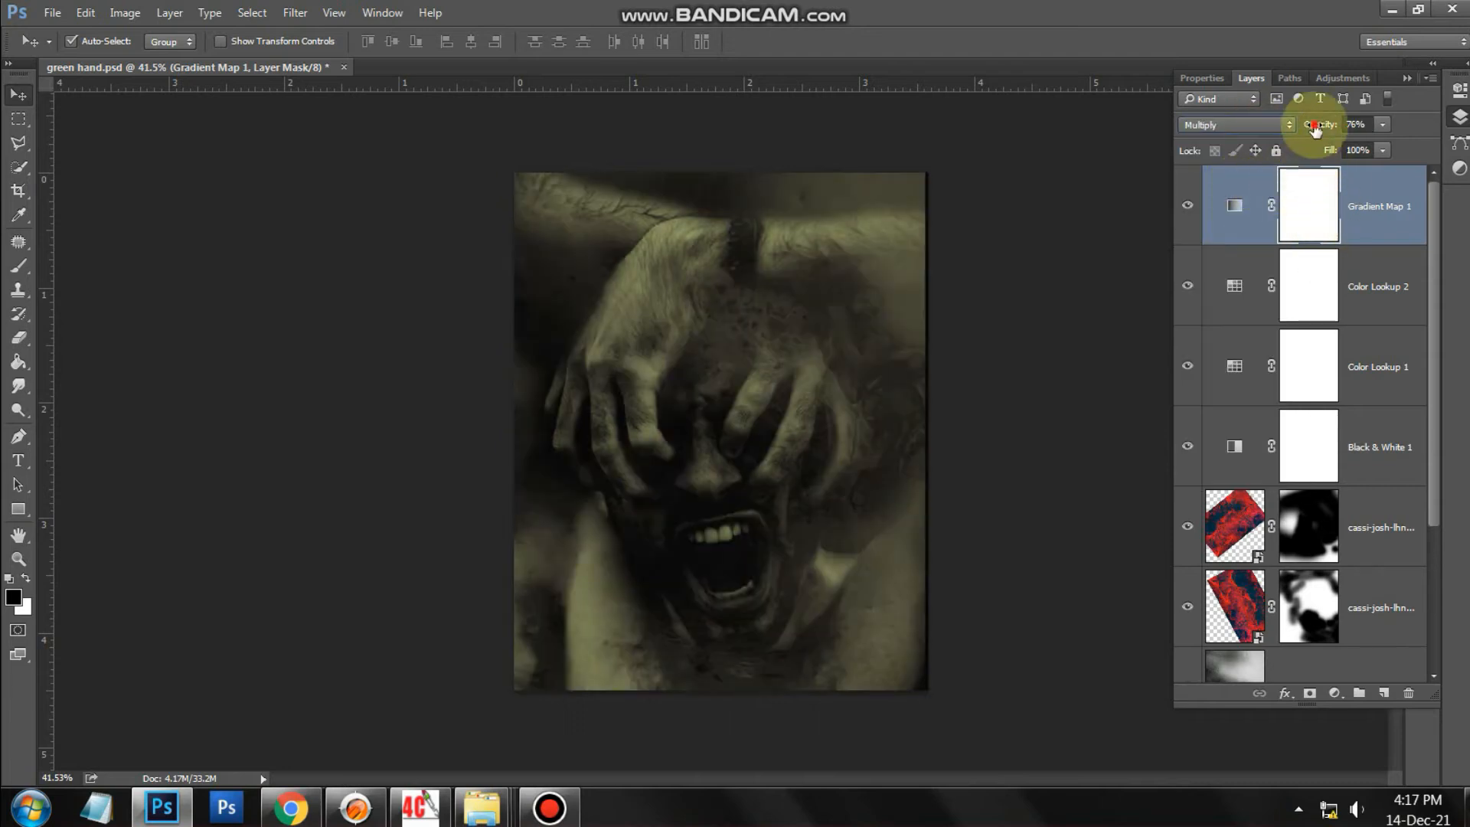
{"action": "left_click_drag", "start_coordinate": [1315, 131], "coordinate": [1336, 125]}
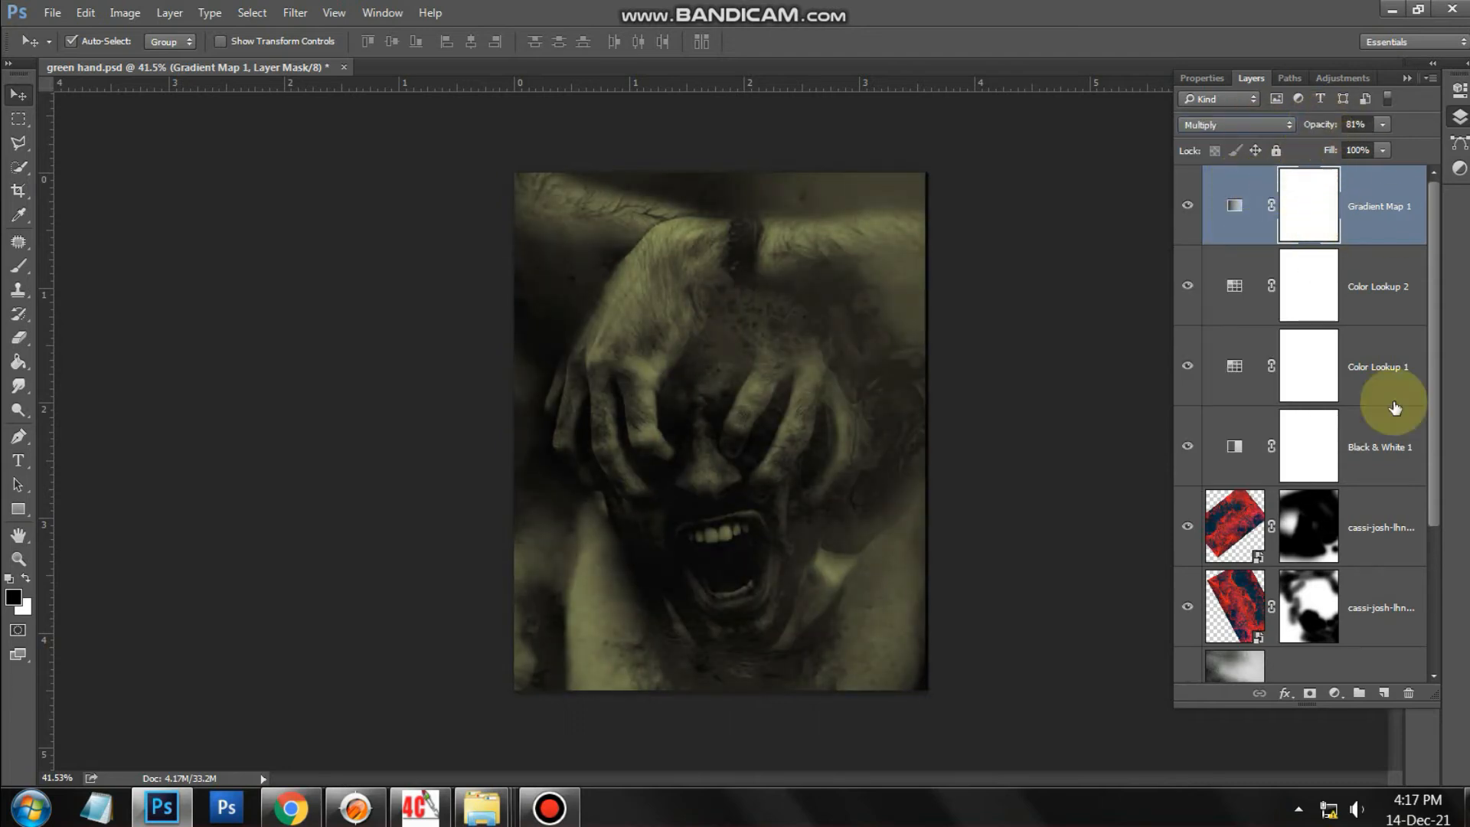
- Add a second Gradient Map adjustment on top and set its gradient's dark stop colour to the hex value 0d472
{"action": "left_click", "coordinate": [1082, 630]}
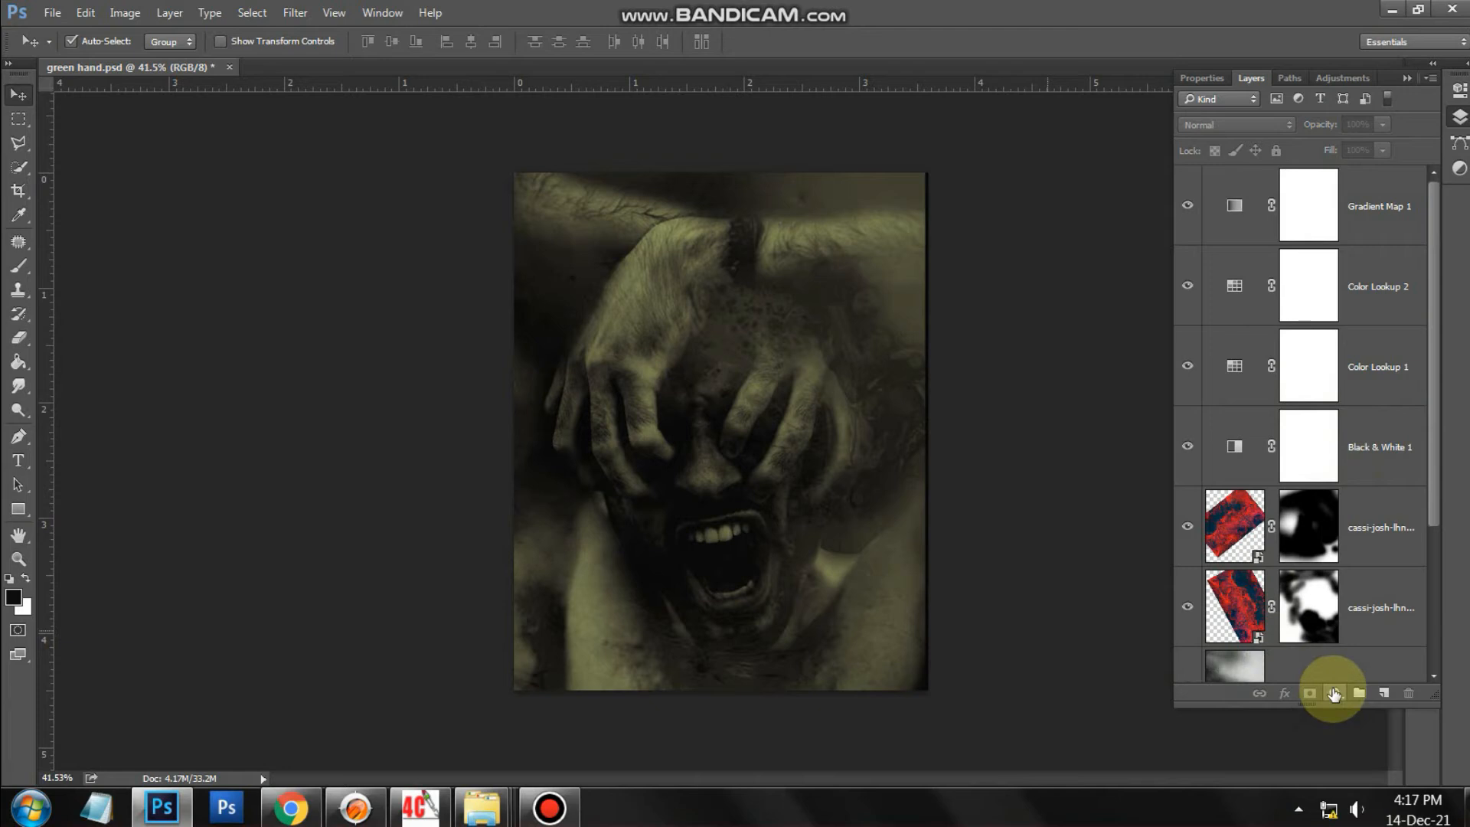
{"action": "scroll", "coordinate": [1373, 412], "scroll_direction": "down", "scroll_amount": 1}
{"action": "left_click", "coordinate": [1344, 663]}
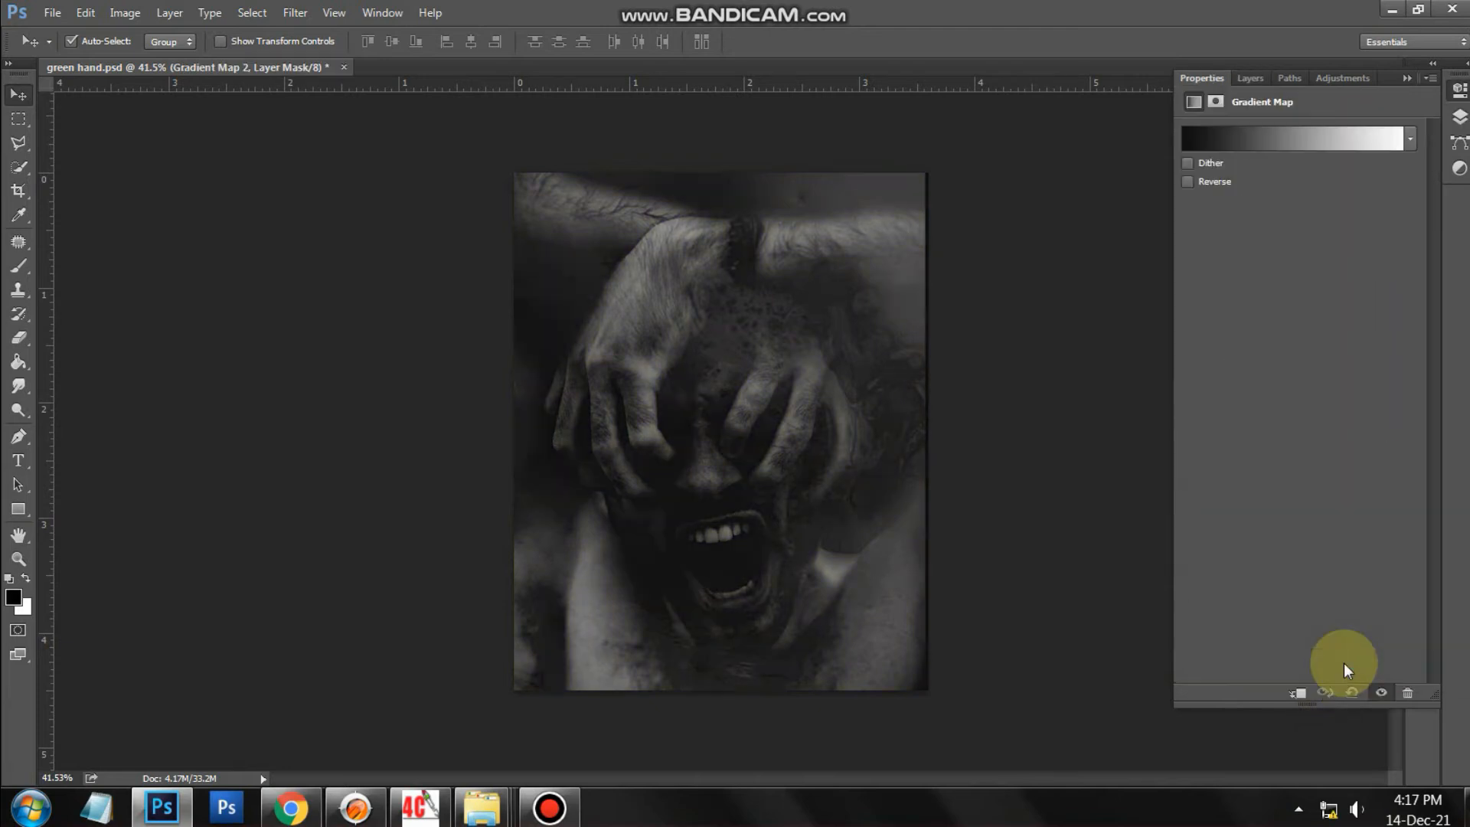
{"action": "left_click", "coordinate": [1217, 136]}
{"action": "left_click", "coordinate": [1037, 477]}
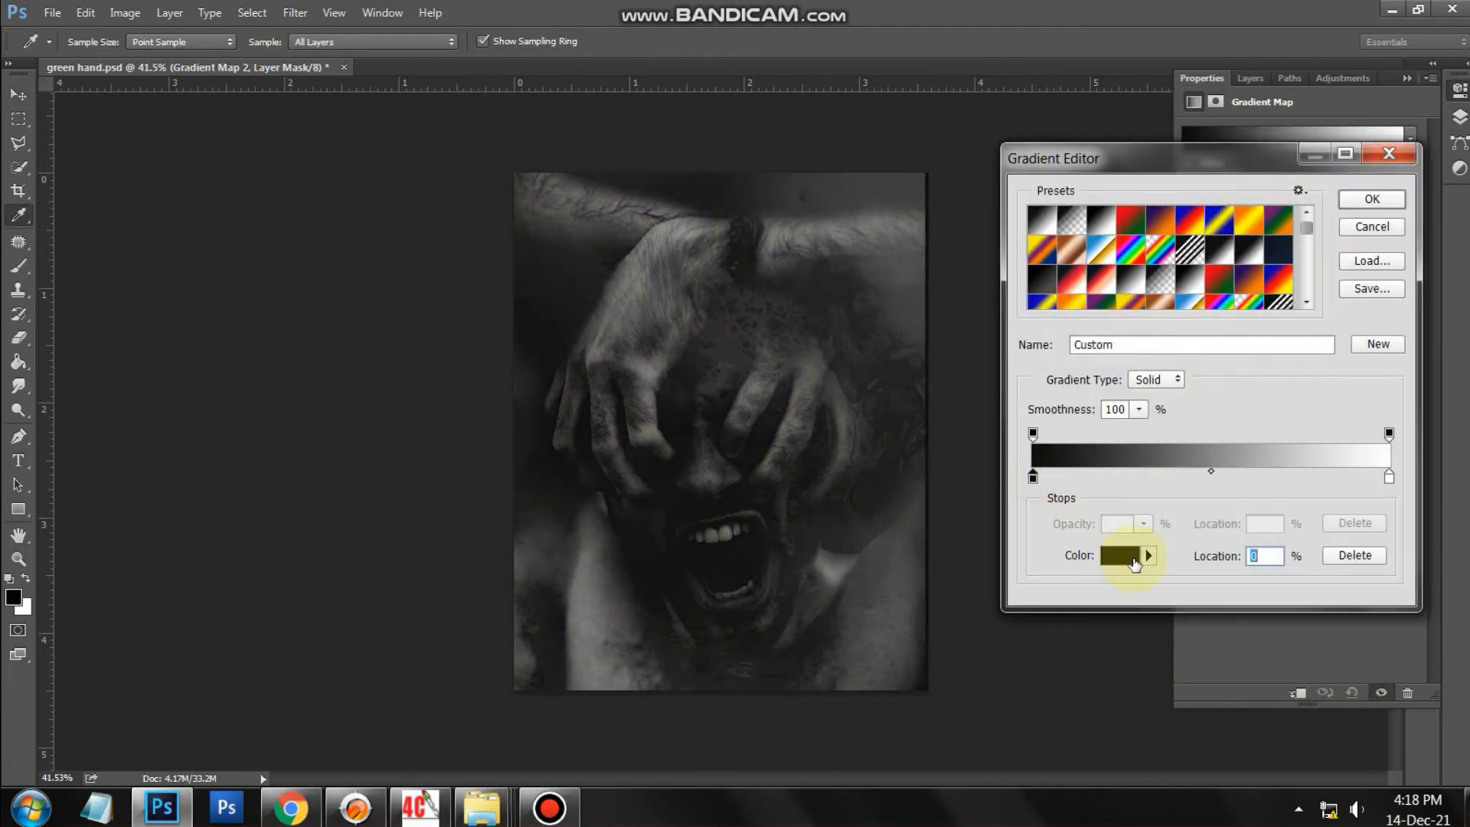
{"action": "left_click", "coordinate": [1132, 545]}
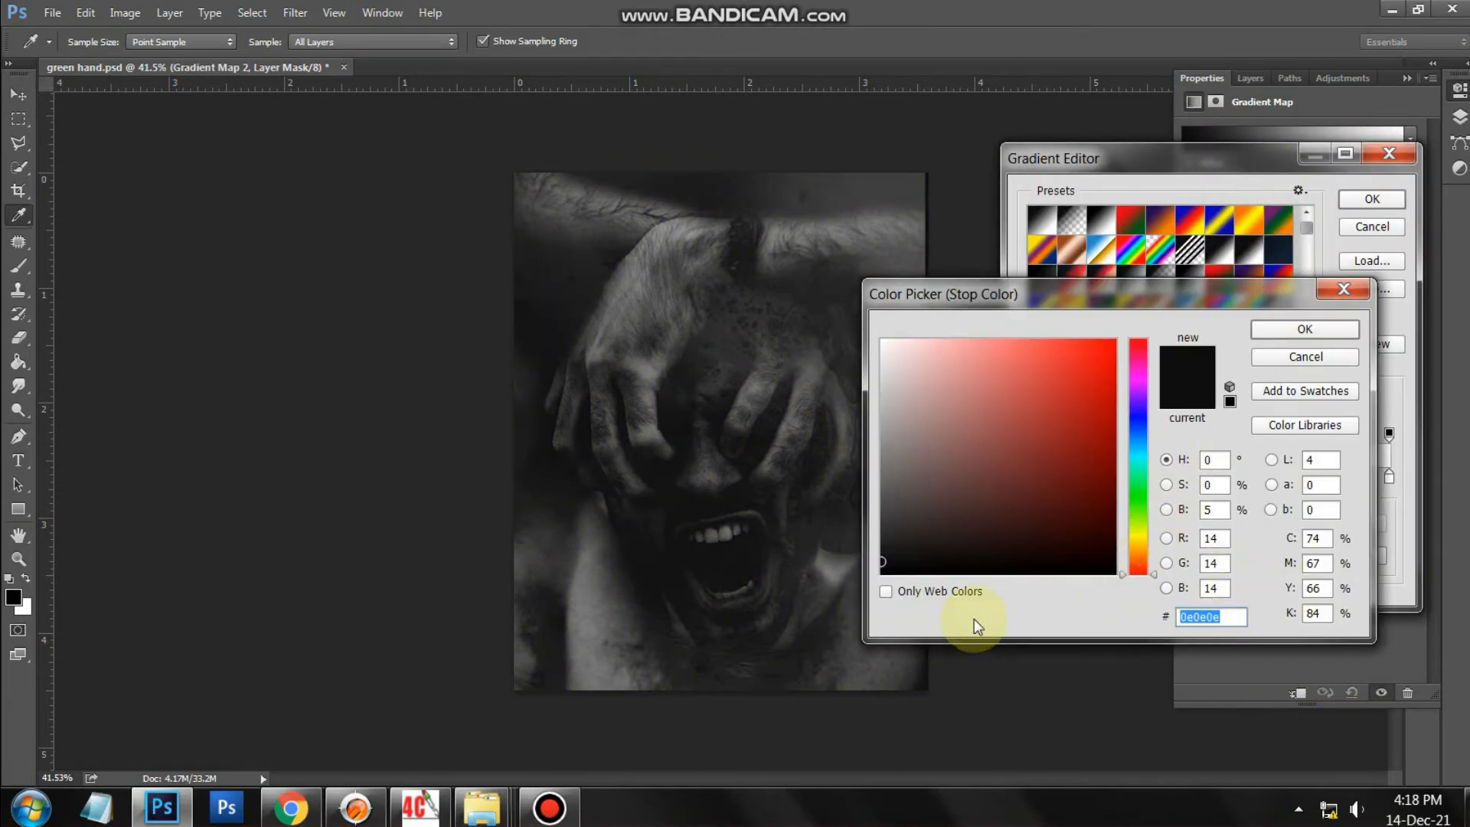
{"action": "type", "text": "0d"}
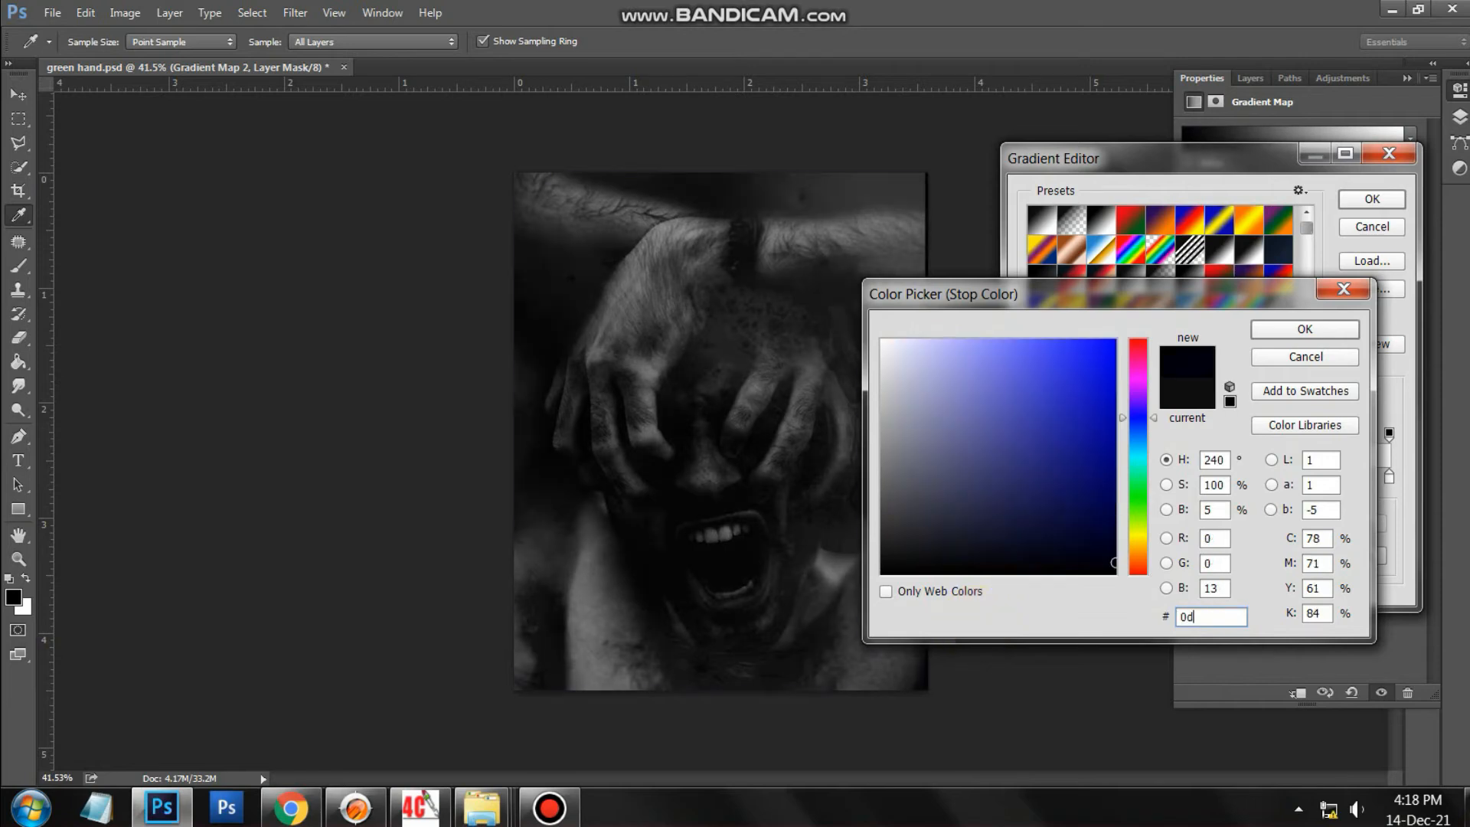
{"action": "type", "text": "472"}
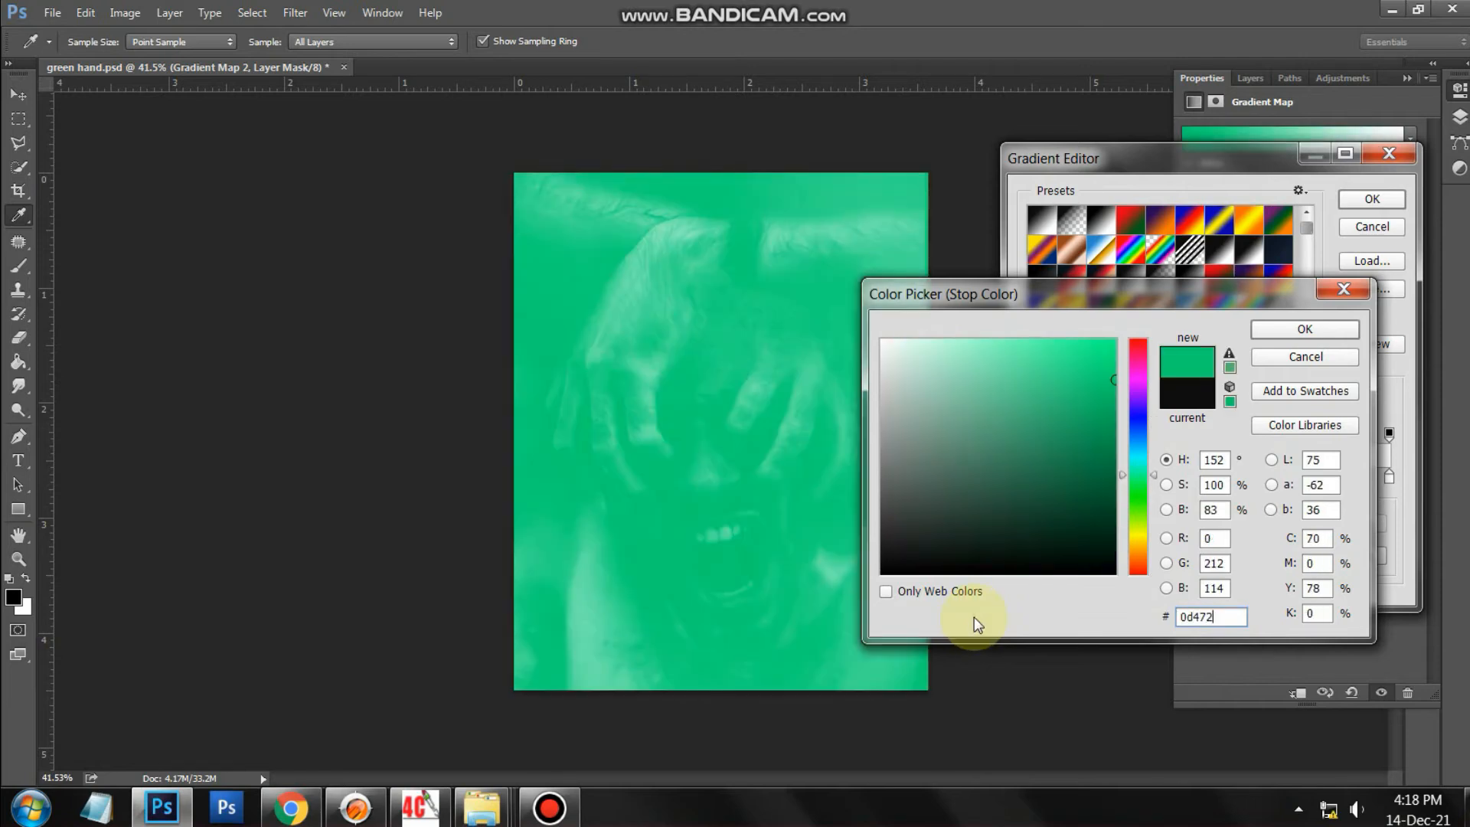
{"action": "left_click", "coordinate": [1316, 332]}
- Set the second gradient's light stop colour to f0e867 and apply the gradient
{"action": "left_click", "coordinate": [1390, 478]}
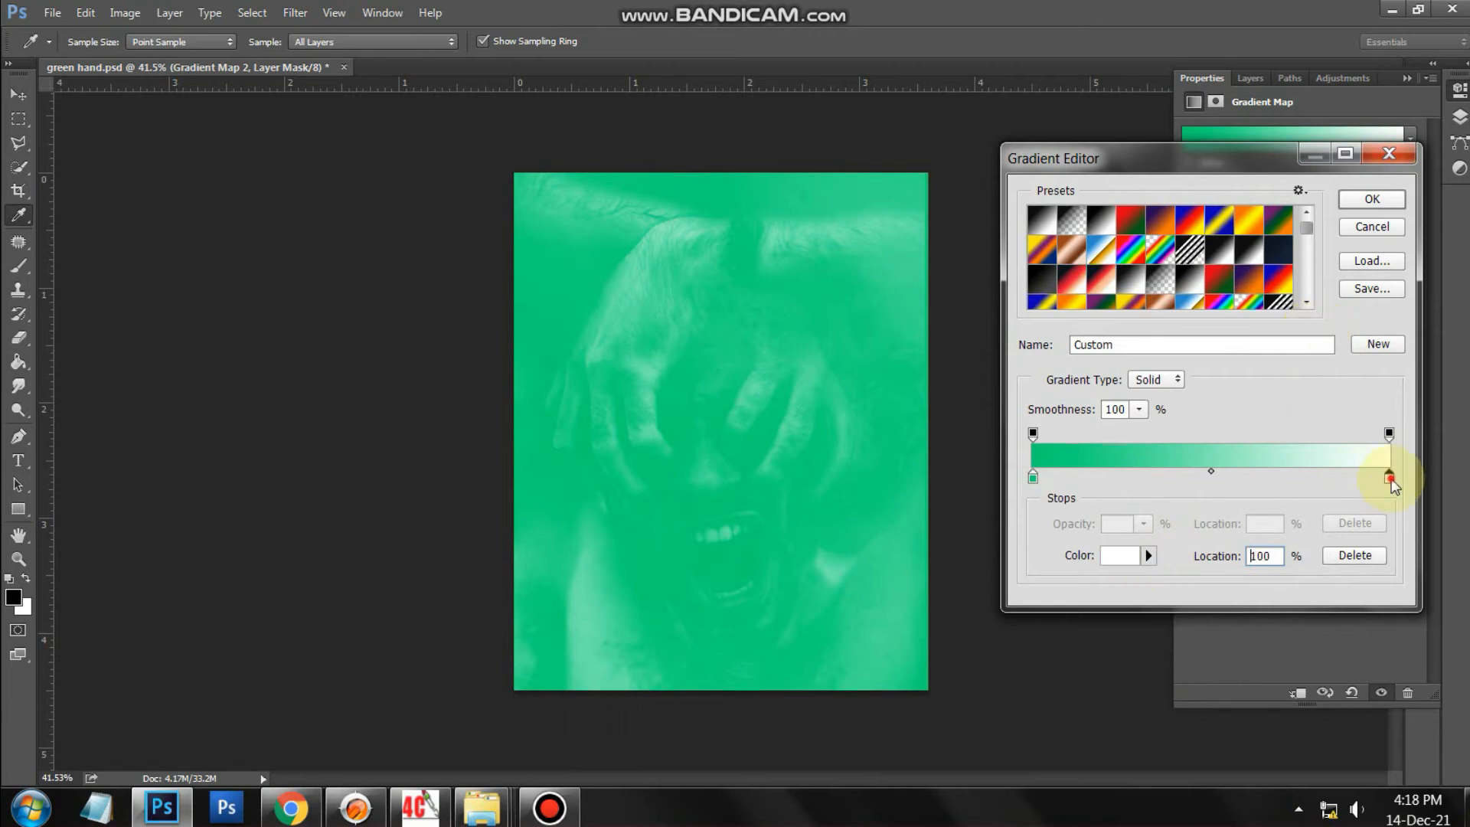
{"action": "left_click", "coordinate": [1134, 563]}
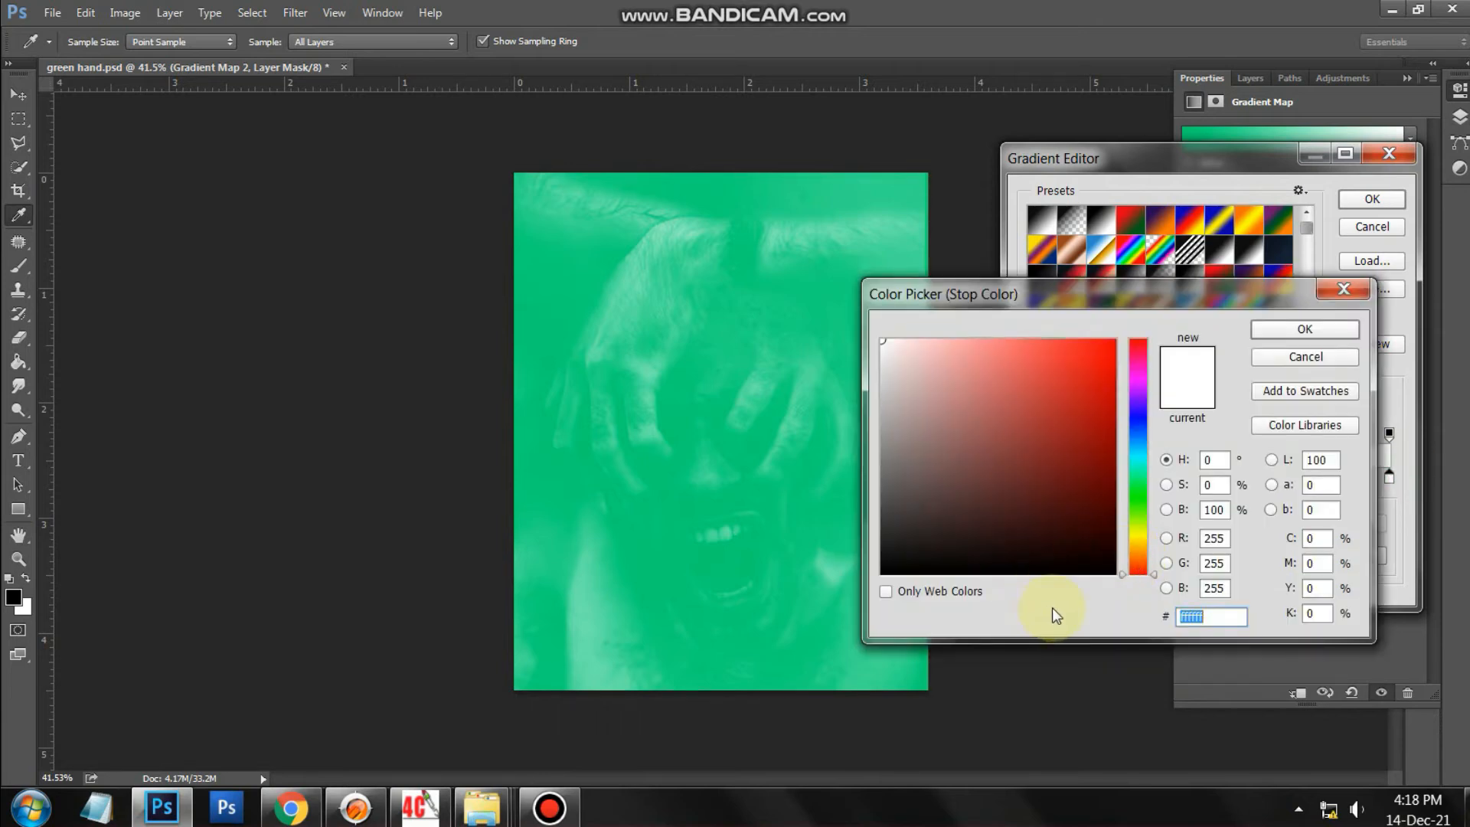
{"action": "type", "text": "f0"}
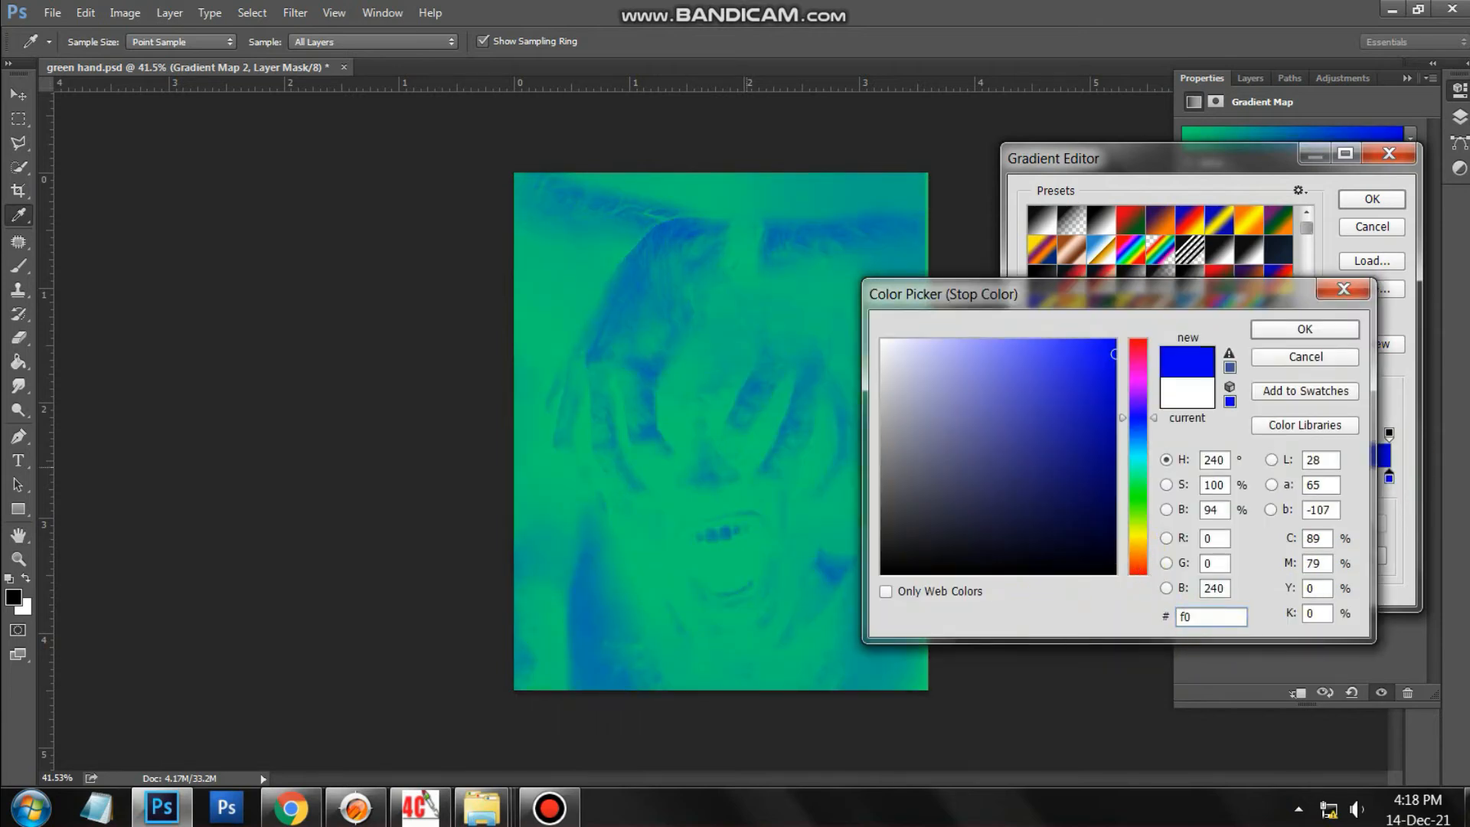
{"action": "type", "text": "e867"}
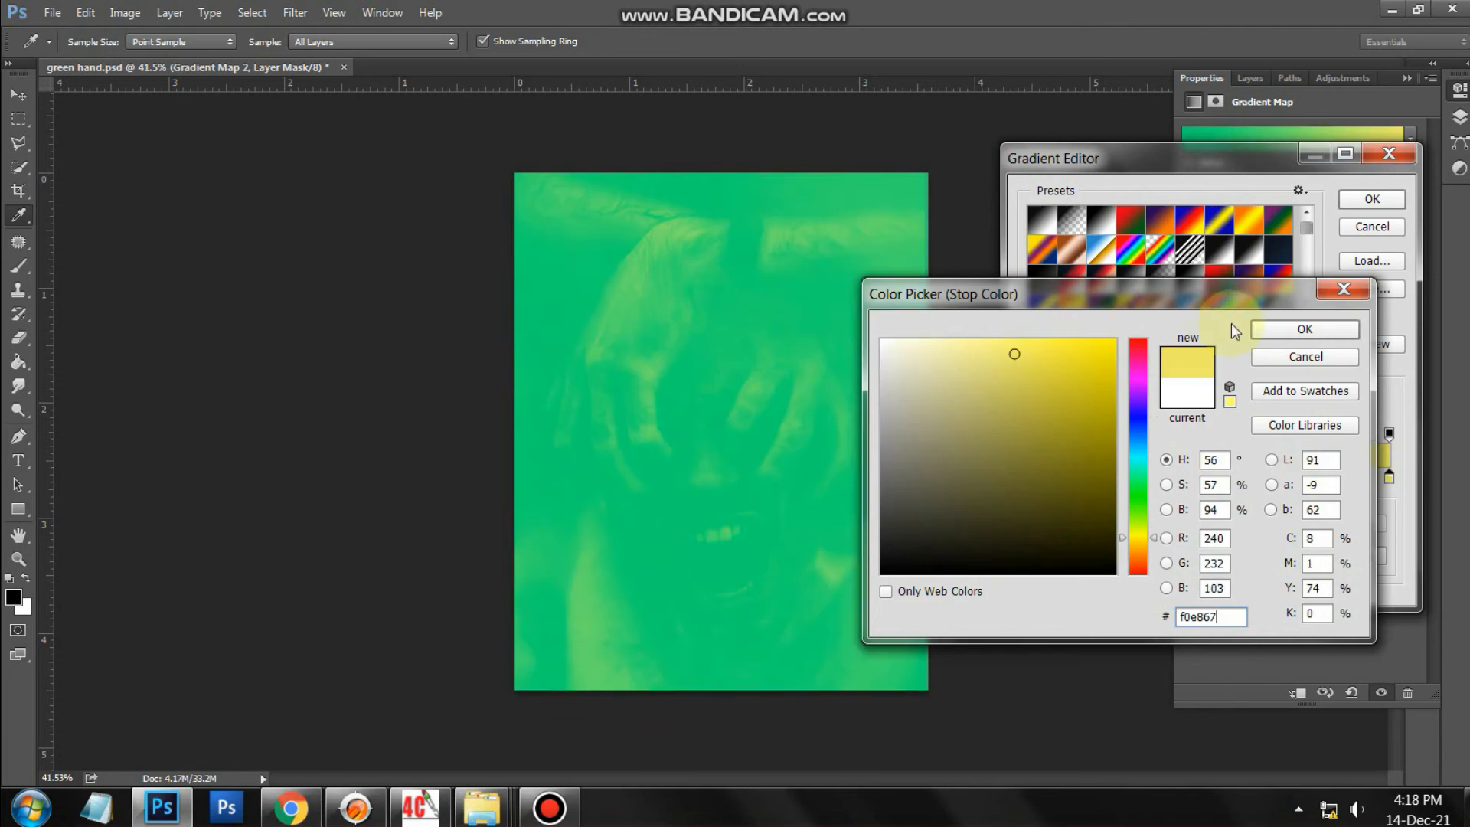
{"action": "left_click", "coordinate": [1271, 329]}
{"action": "left_click", "coordinate": [1383, 205]}
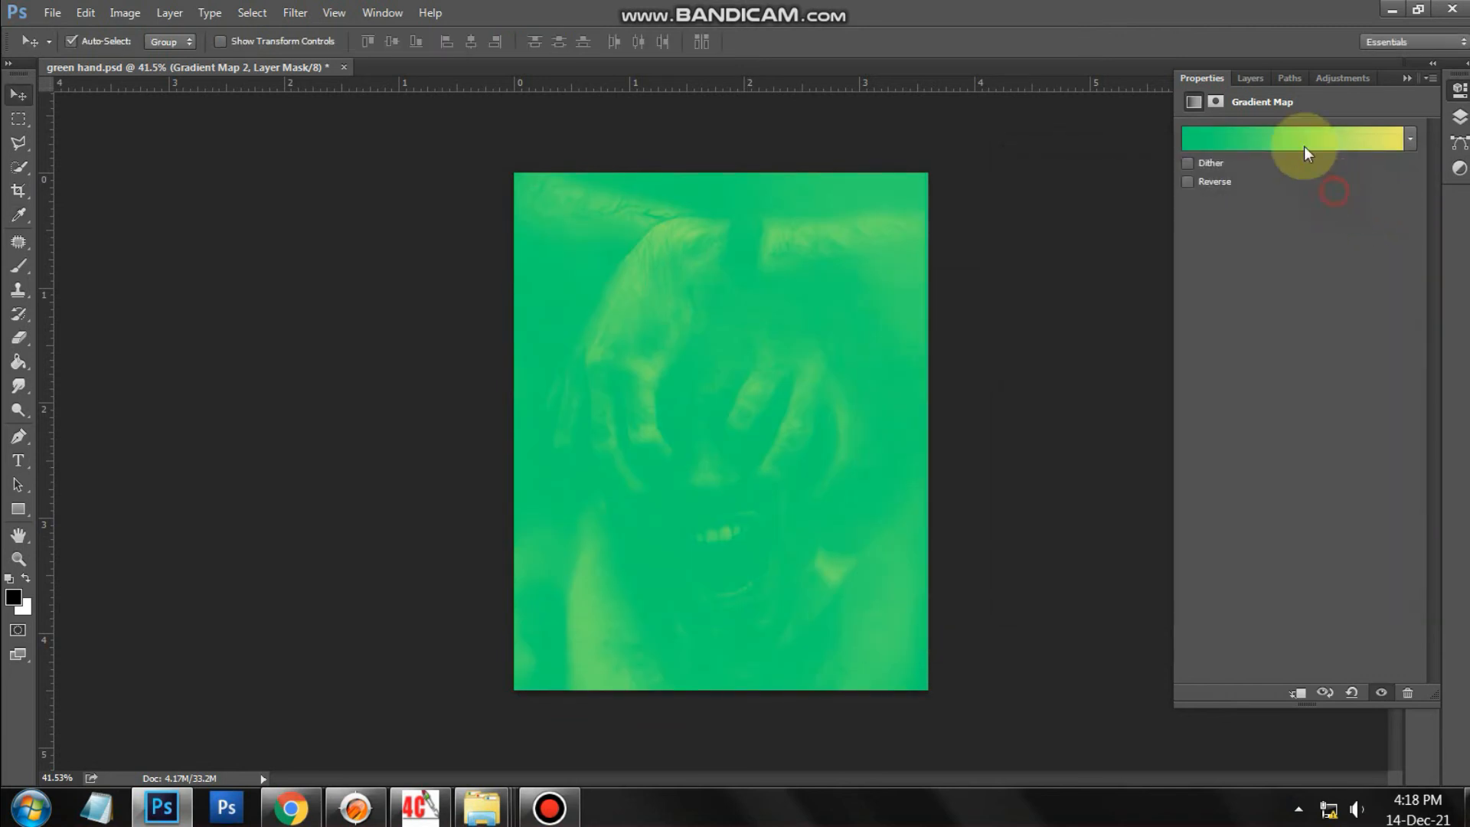
- Set the second gradient map layer's blend mode to Soft Light and deselect the layers
{"action": "left_click", "coordinate": [1251, 77]}
{"action": "left_click", "coordinate": [1248, 124]}
{"action": "left_click", "coordinate": [1217, 323]}
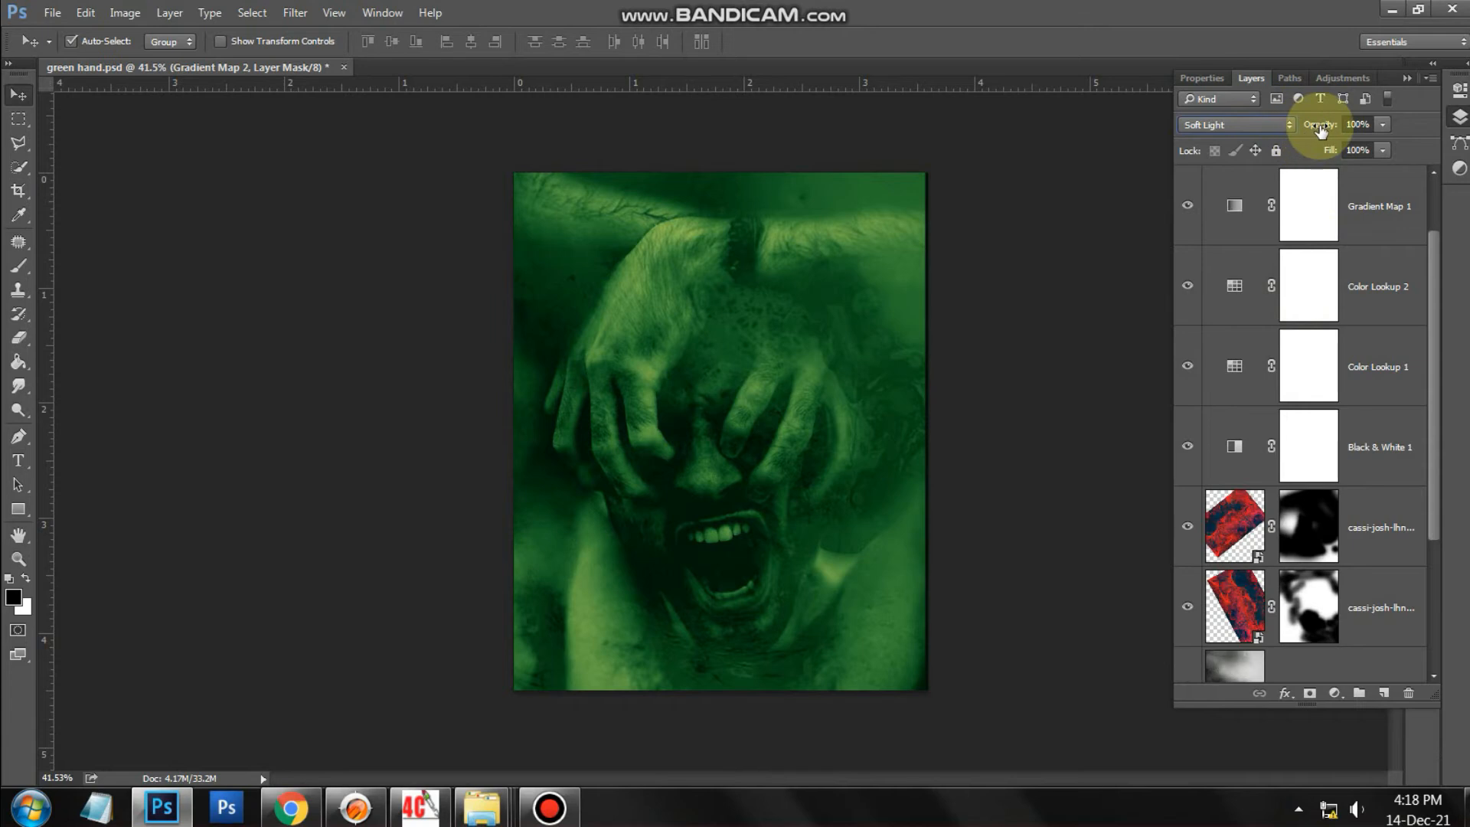
{"action": "left_click", "coordinate": [1114, 612]}
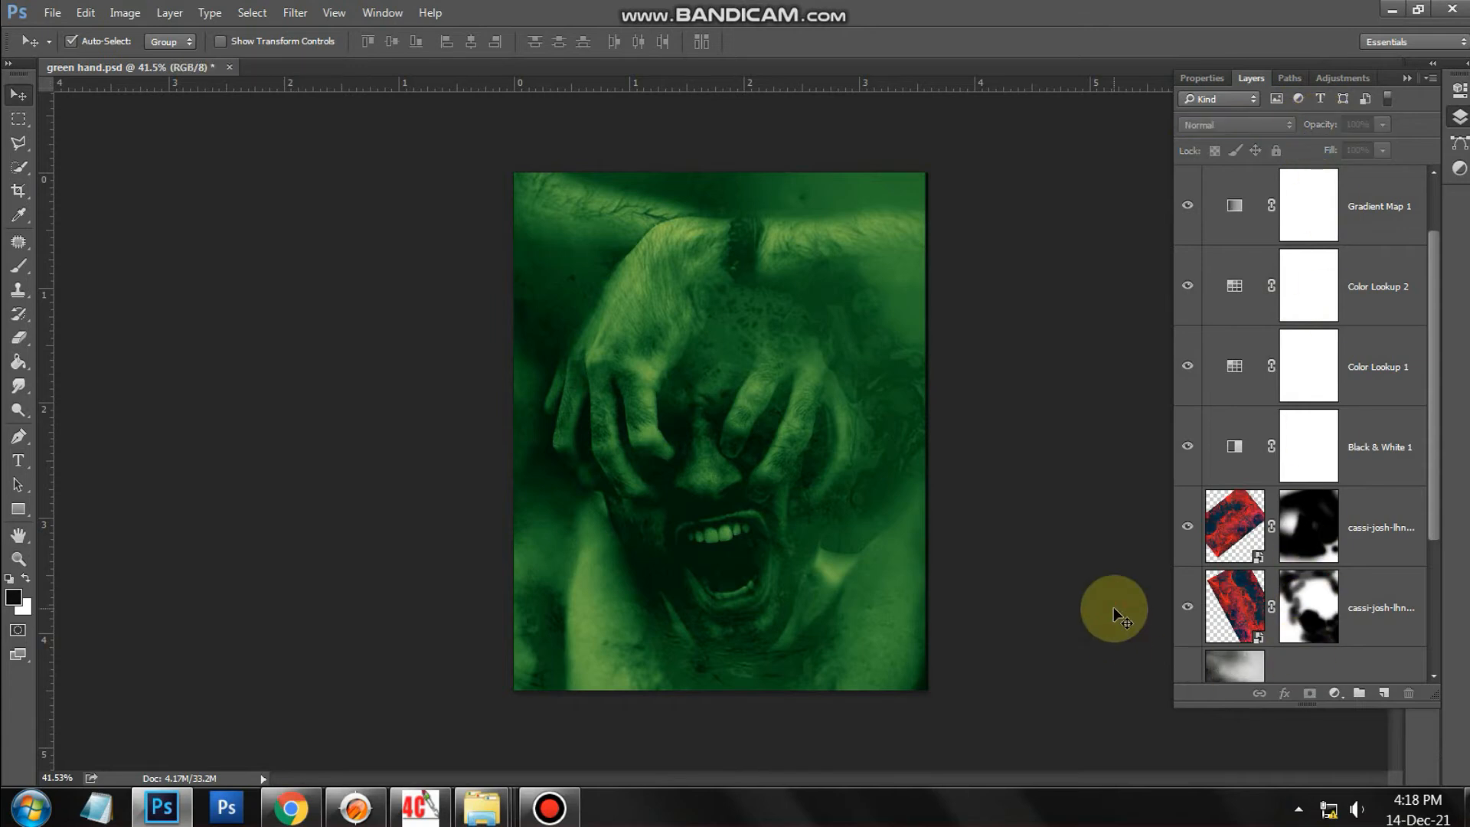
{"action": "scroll", "coordinate": [1118, 598], "scroll_direction": "down", "scroll_amount": 2}
- Compare the image with and without the topmost gradient map, and leave that layer visible and selected
{"action": "left_click", "coordinate": [1357, 197]}
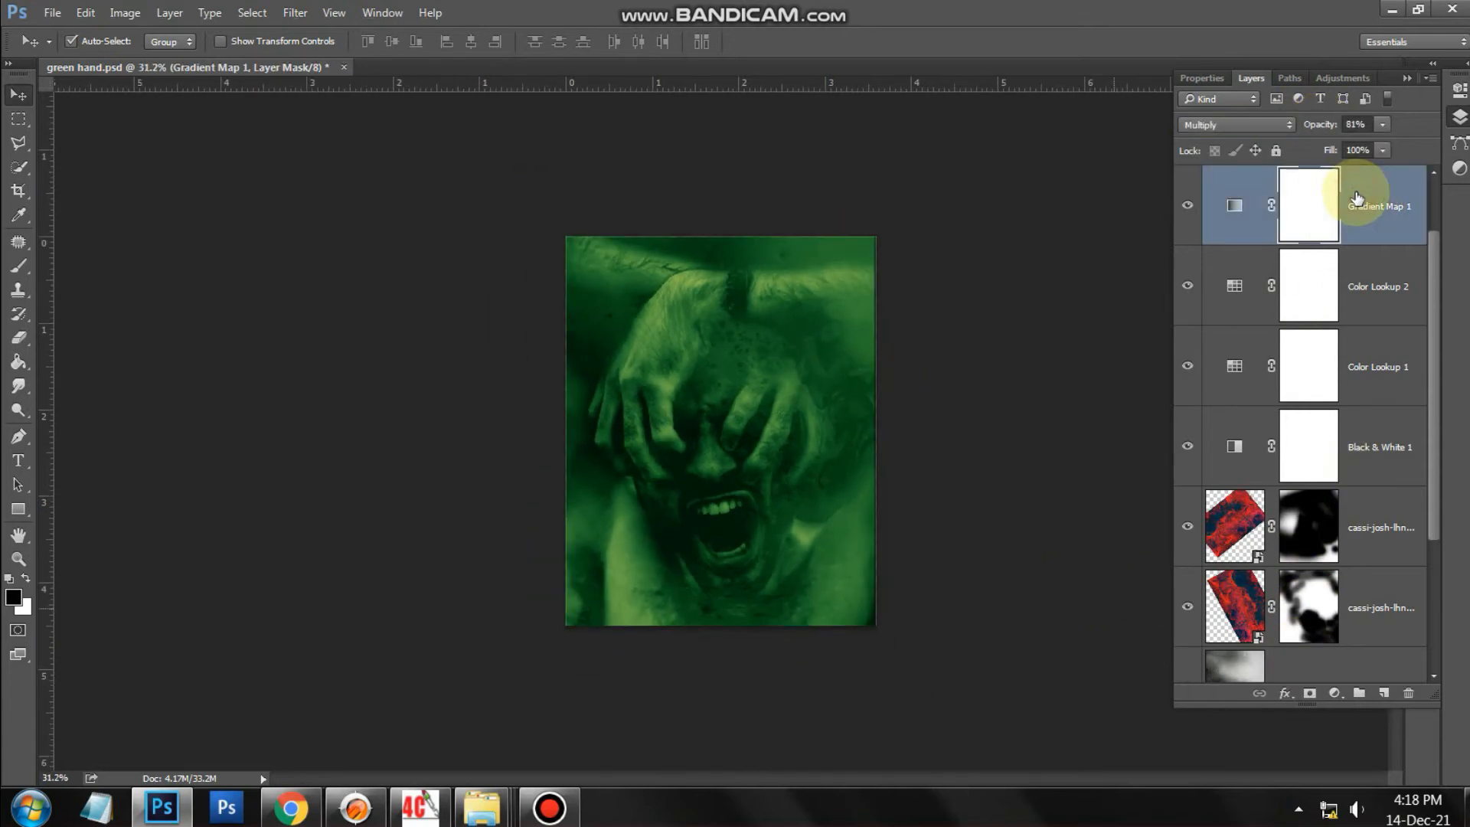
{"action": "scroll", "coordinate": [1348, 191], "scroll_direction": "up", "scroll_amount": 1}
{"action": "left_click", "coordinate": [1347, 208]}
{"action": "left_click", "coordinate": [1188, 207]}
{"action": "left_click", "coordinate": [1187, 207]}
{"action": "left_click", "coordinate": [1234, 205]}
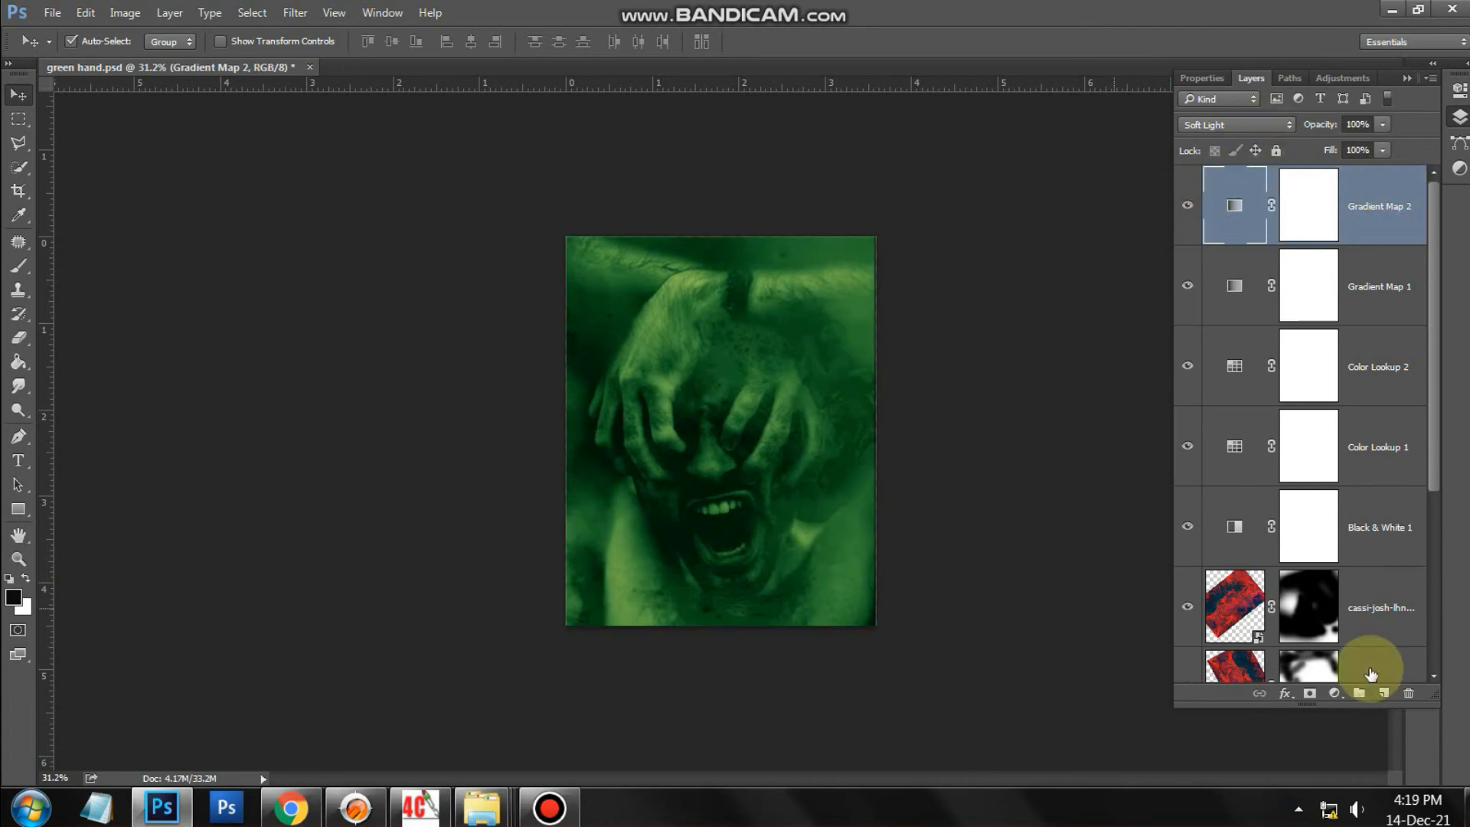
- Add a third Color Lookup adjustment above the gradient maps using the TensionGreen.3DL file
{"action": "left_click", "coordinate": [1335, 693]}
{"action": "left_click", "coordinate": [1357, 593]}
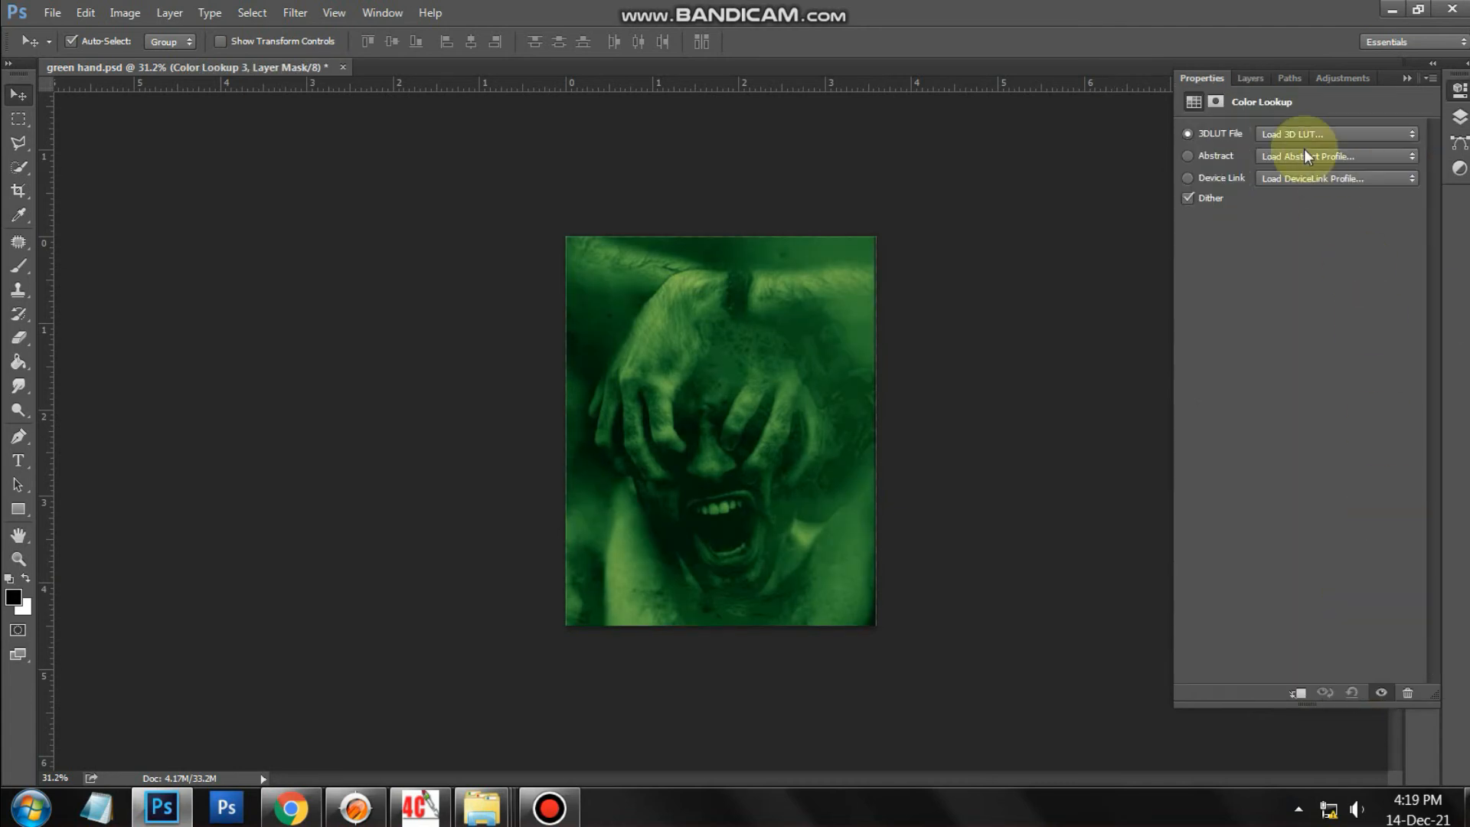
{"action": "left_click", "coordinate": [1303, 137]}
{"action": "left_click", "coordinate": [1308, 660]}
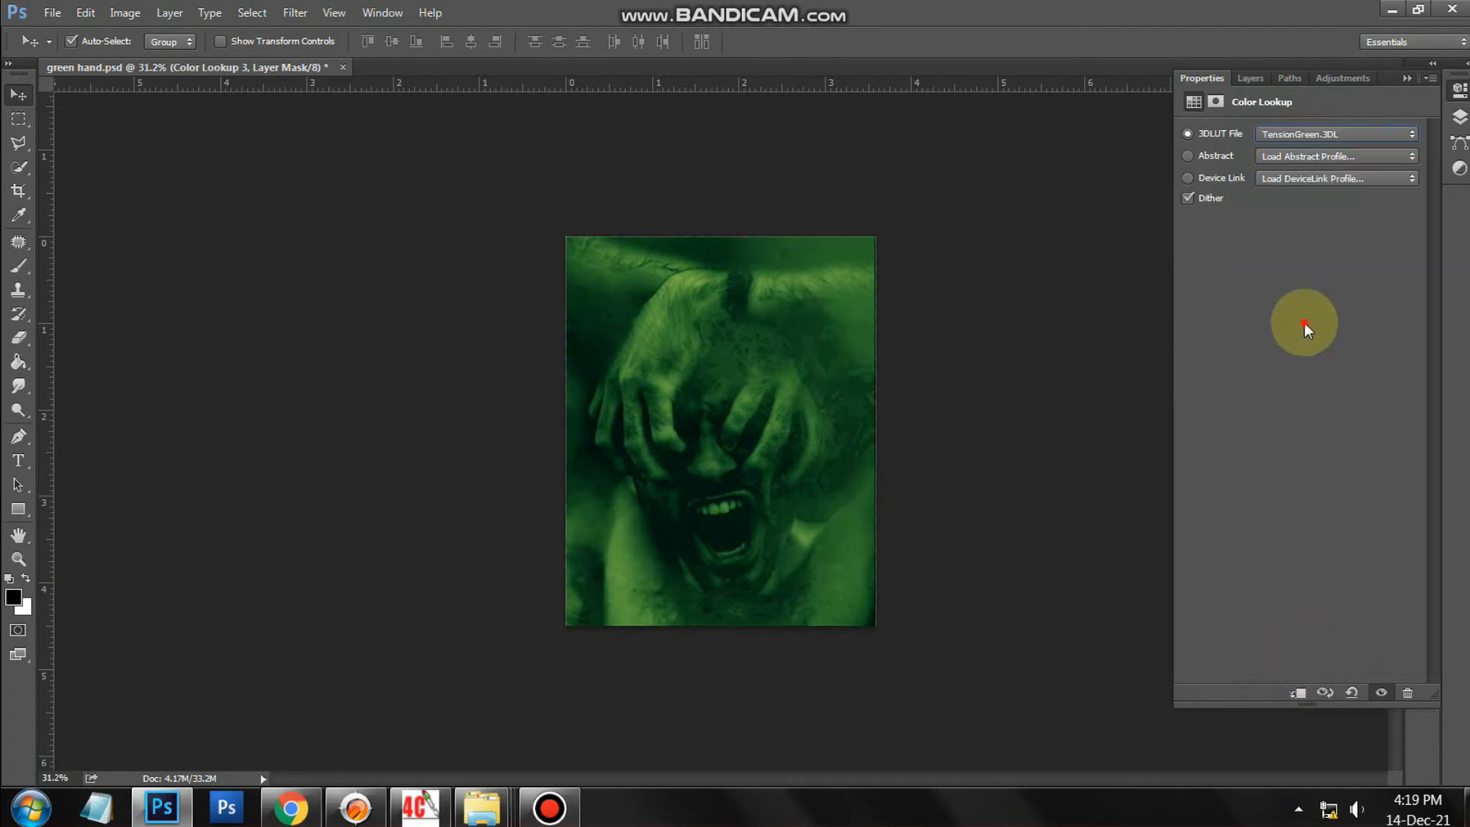
{"action": "left_click", "coordinate": [1256, 78]}
- Add a Levels adjustment above the third Color Lookup with input levels 9, 0.97 and 195
{"action": "left_click", "coordinate": [1336, 692]}
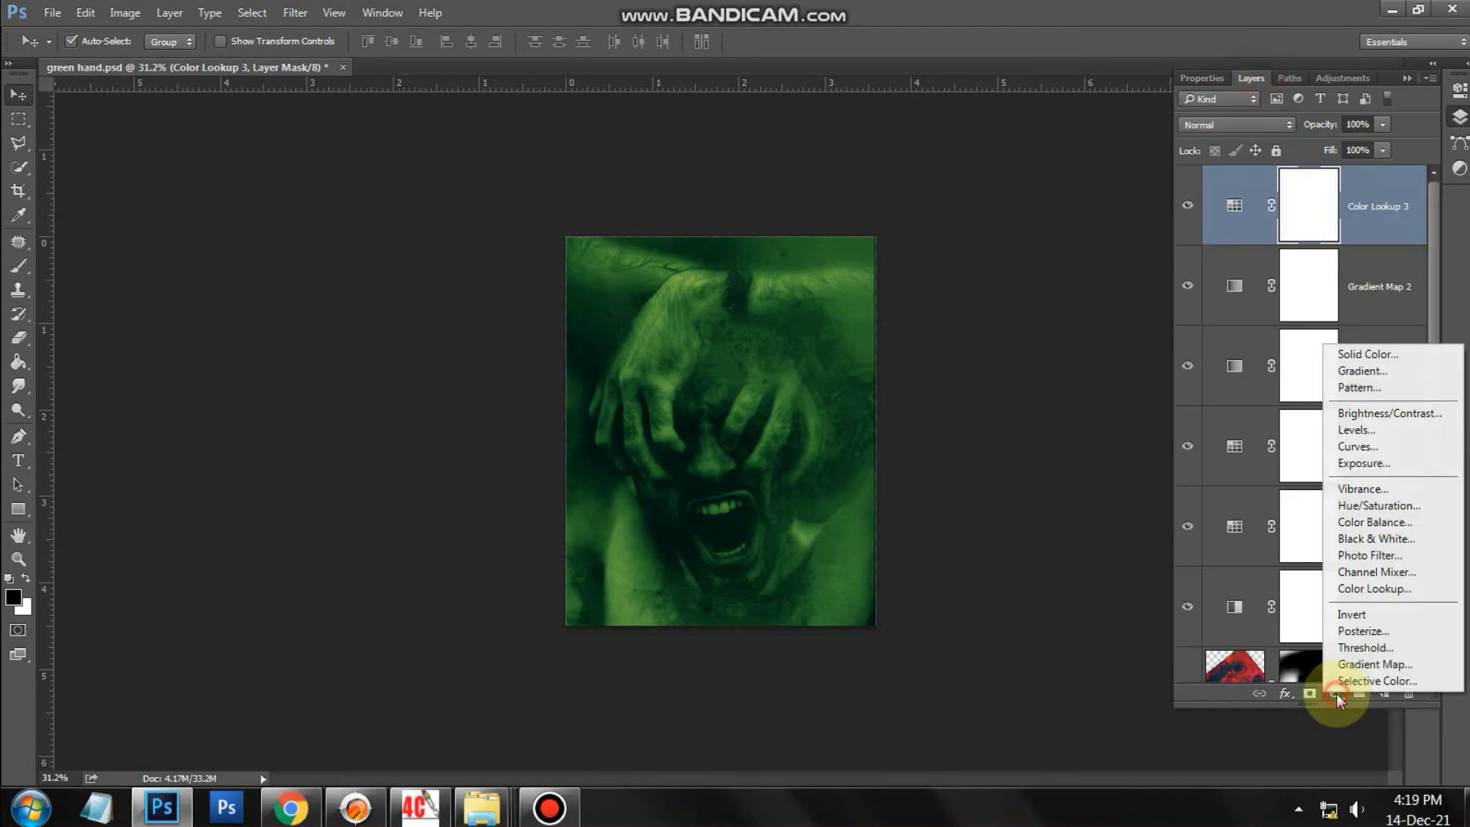
{"action": "left_click", "coordinate": [1370, 431]}
{"action": "left_click_drag", "start_coordinate": [1311, 265], "coordinate": [1215, 265]}
{"action": "left_click_drag", "start_coordinate": [1389, 264], "coordinate": [1297, 269]}
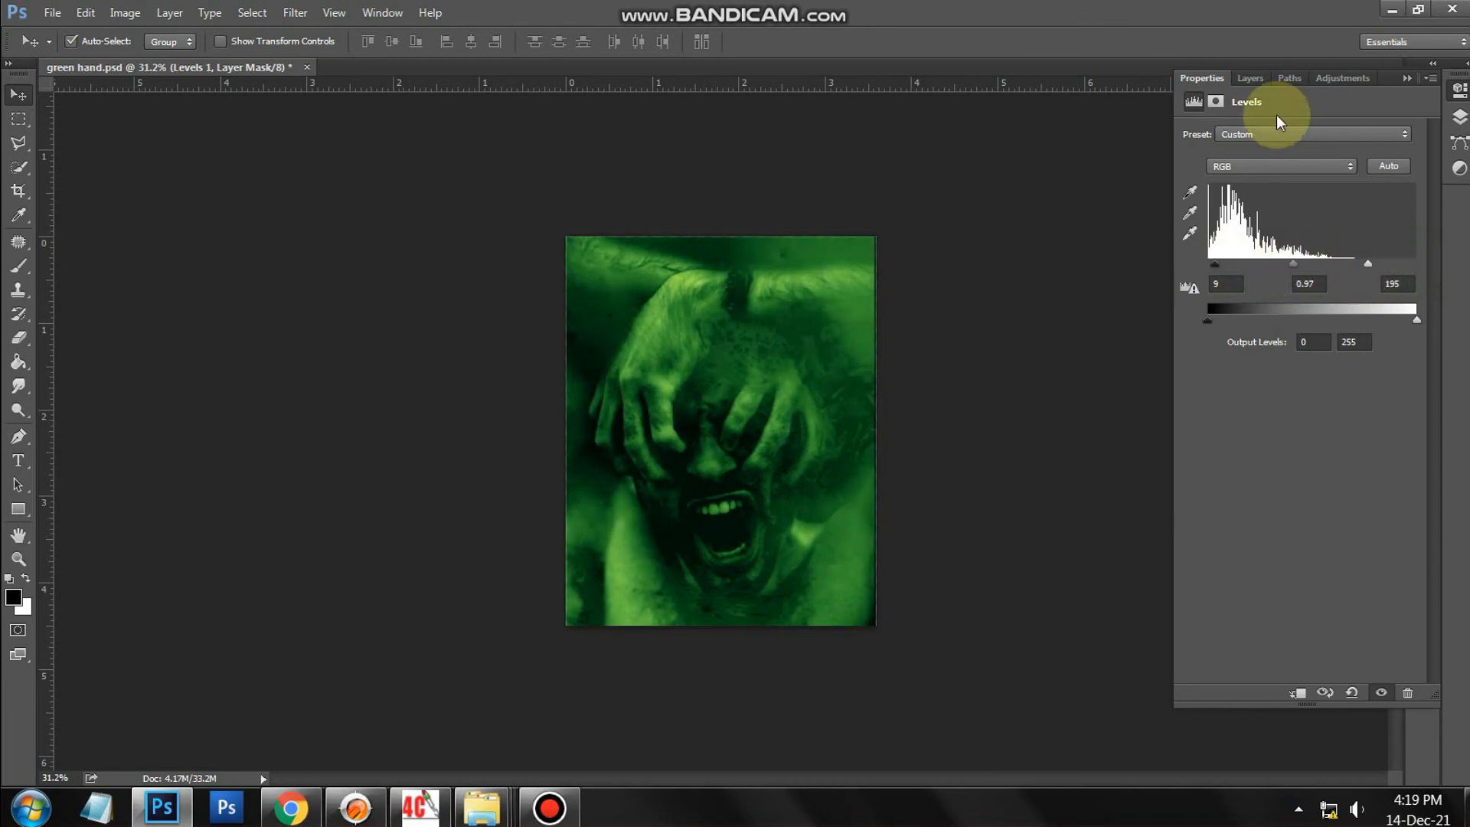
- Add a Curves adjustment above the Levels with a slightly raised midtone point at input 139, output 145, and deselect the layers
{"action": "left_click", "coordinate": [1250, 78]}
{"action": "left_click", "coordinate": [1335, 693]}
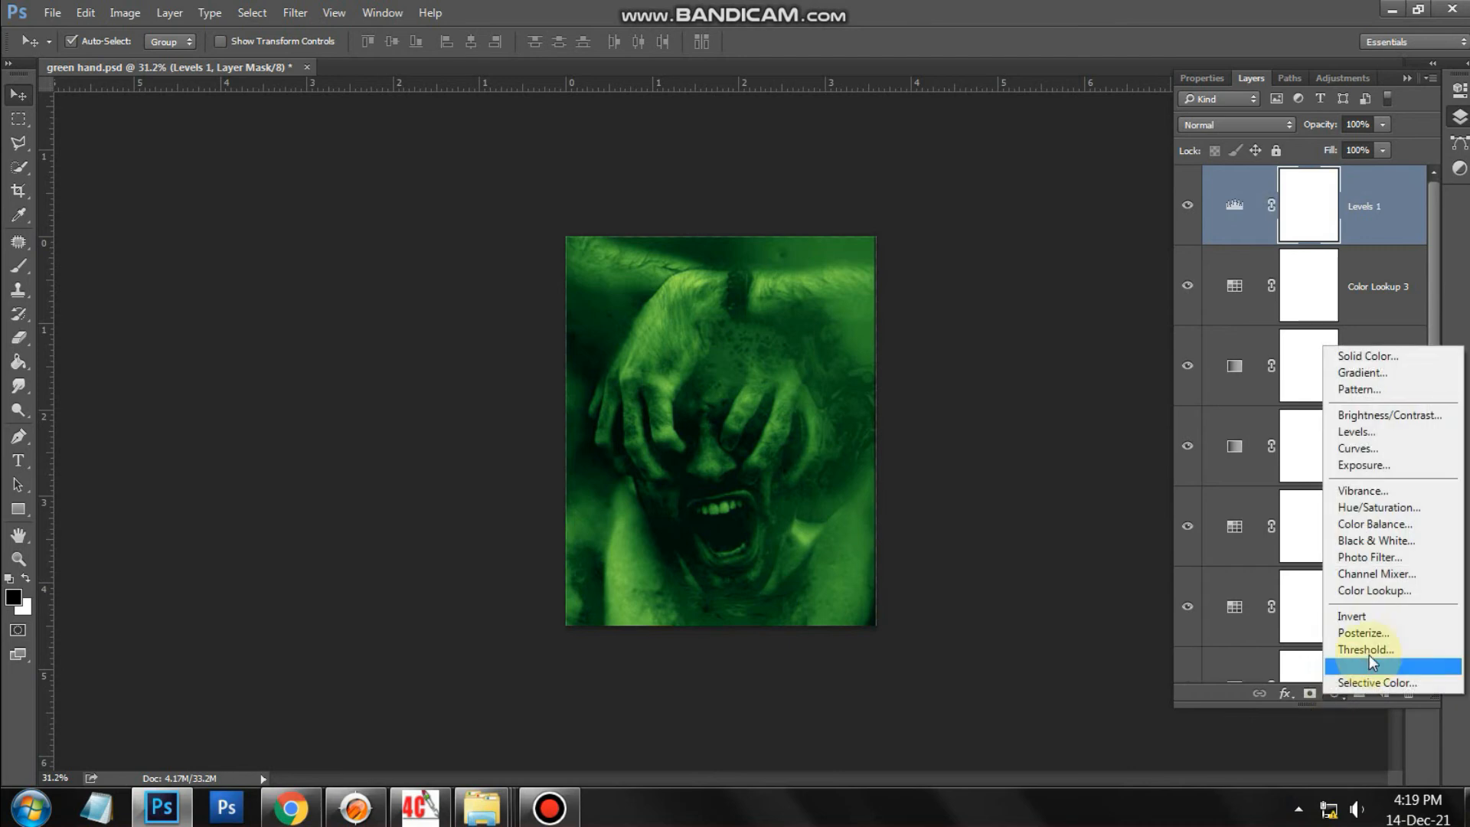
{"action": "left_click", "coordinate": [1359, 448]}
{"action": "left_click_drag", "start_coordinate": [1409, 178], "coordinate": [1409, 183]}
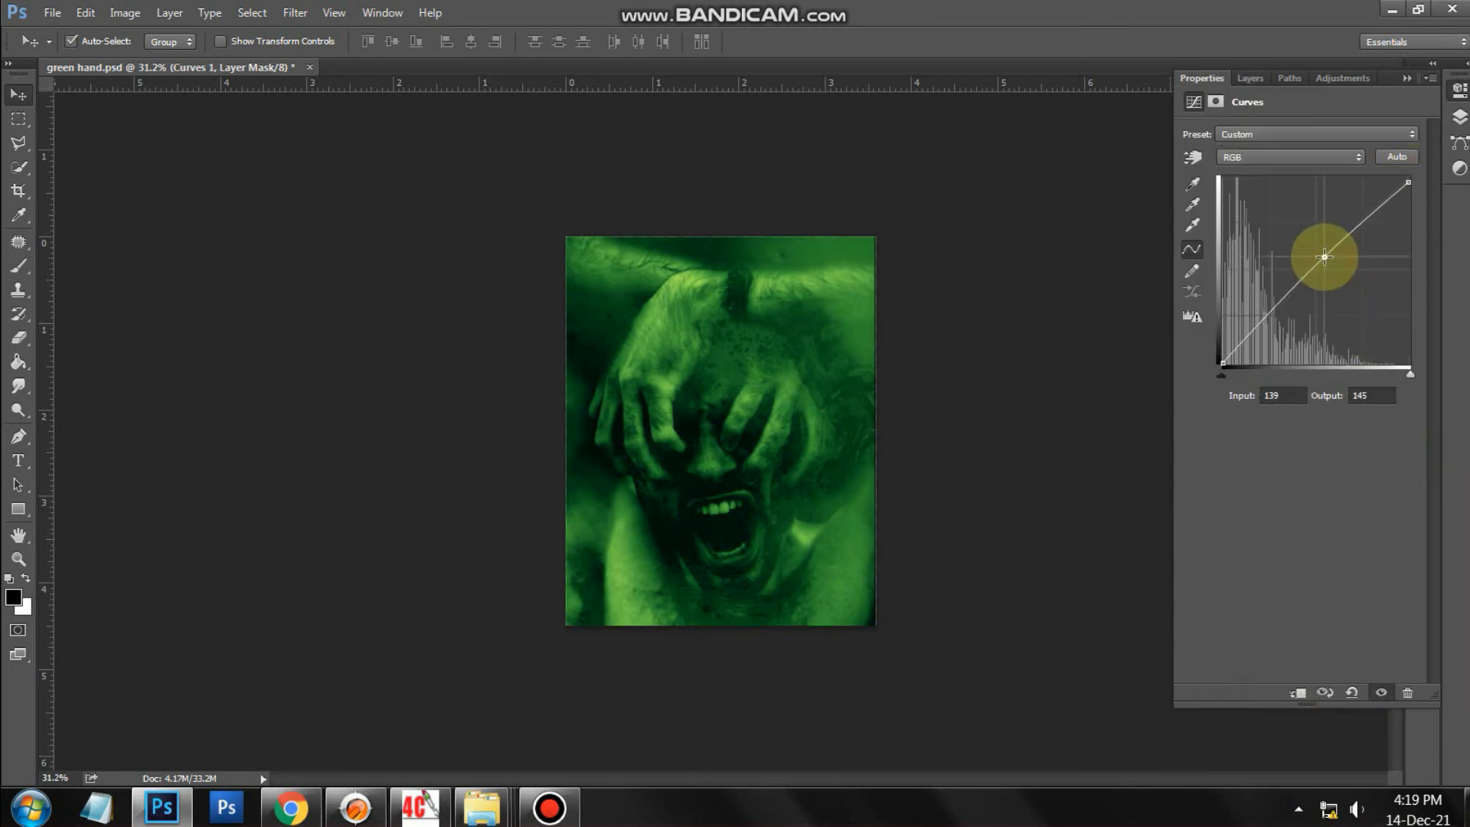
{"action": "left_click", "coordinate": [1229, 368]}
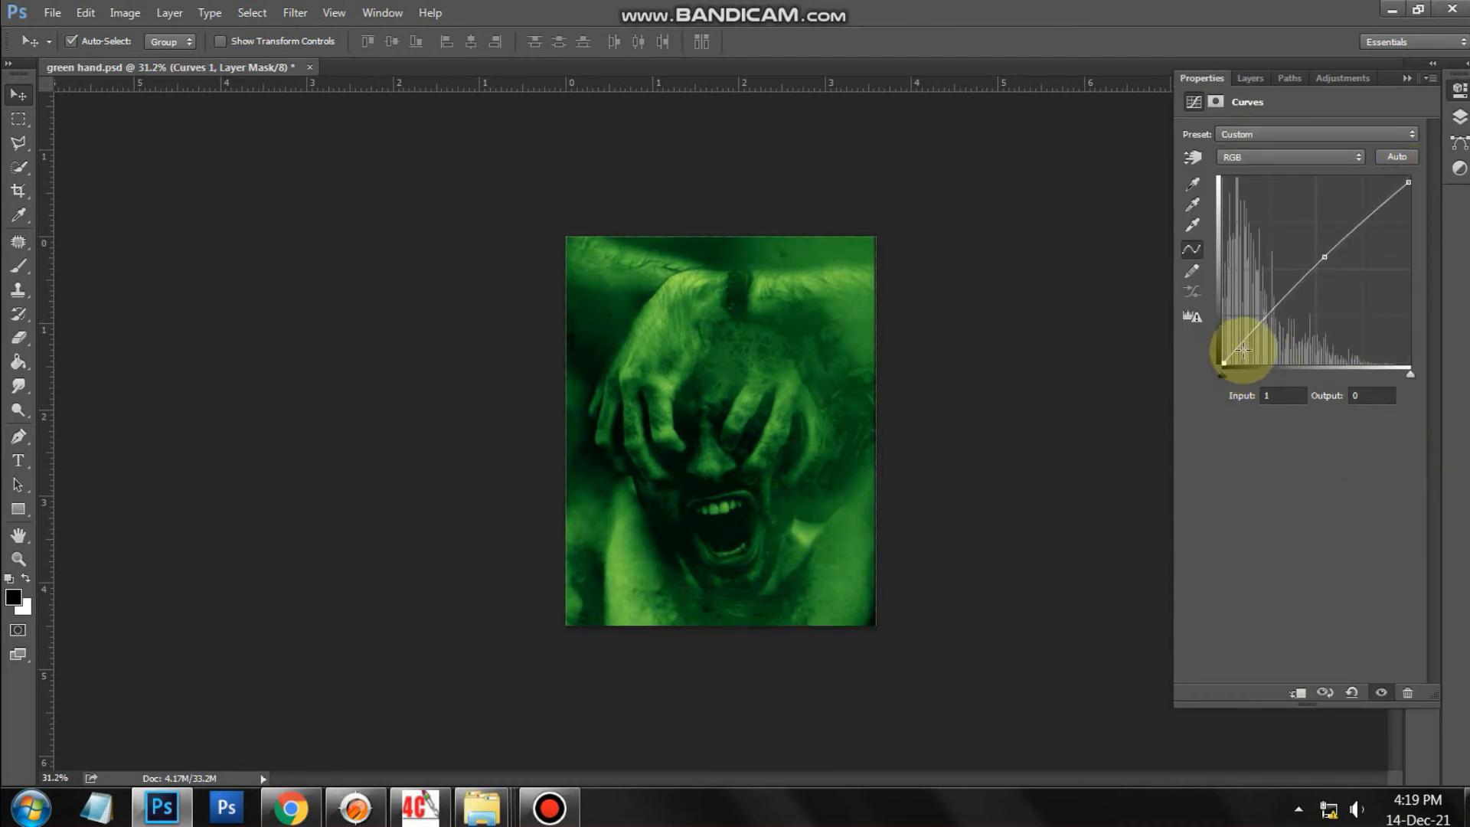
{"action": "left_click", "coordinate": [1245, 79]}
{"action": "left_click", "coordinate": [984, 557]}
{"action": "scroll", "coordinate": [850, 430], "scroll_direction": "up", "scroll_amount": 6}
{"action": "scroll", "coordinate": [850, 430], "scroll_direction": "down", "scroll_amount": 3}
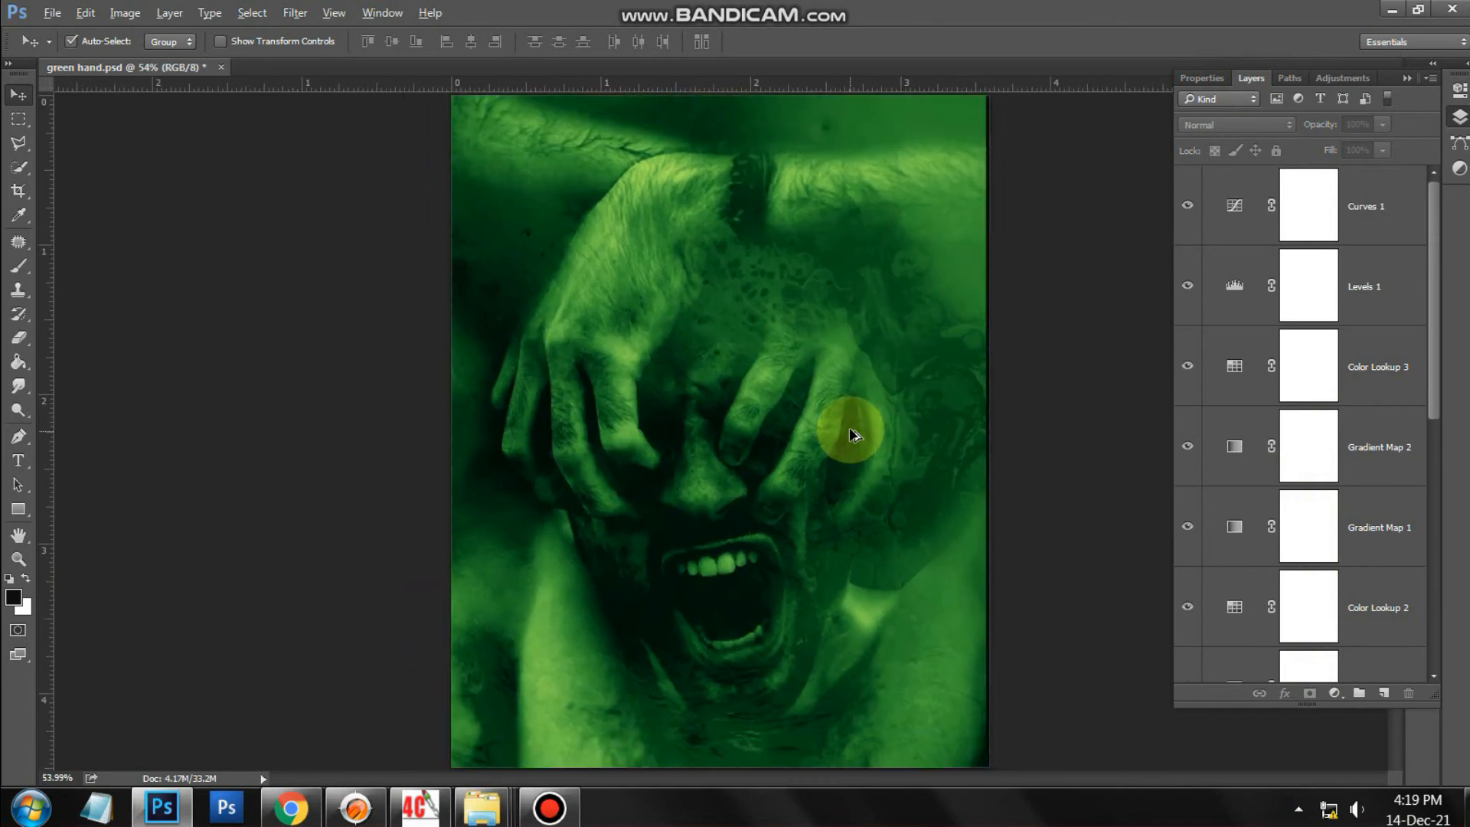
{"action": "left_click", "coordinate": [1009, 472]}
- Stamp all visible layers into a new top layer and set its Camera Raw temperature to -7
{"action": "key", "text": "ctrl+alt+shift+e"}
{"action": "left_click", "coordinate": [295, 12]}
{"action": "left_click", "coordinate": [329, 126]}
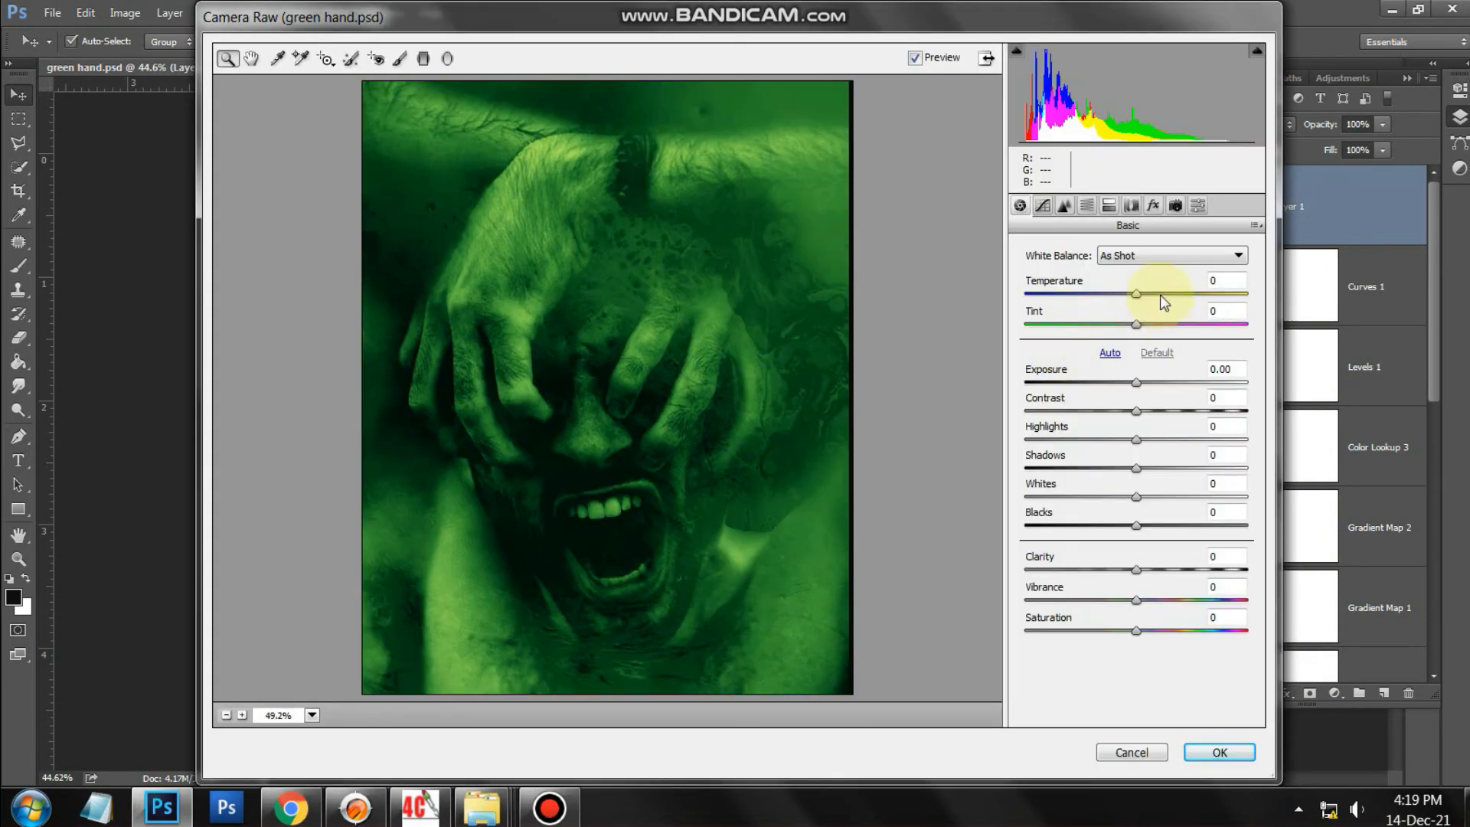
{"action": "left_click", "coordinate": [1133, 294]}
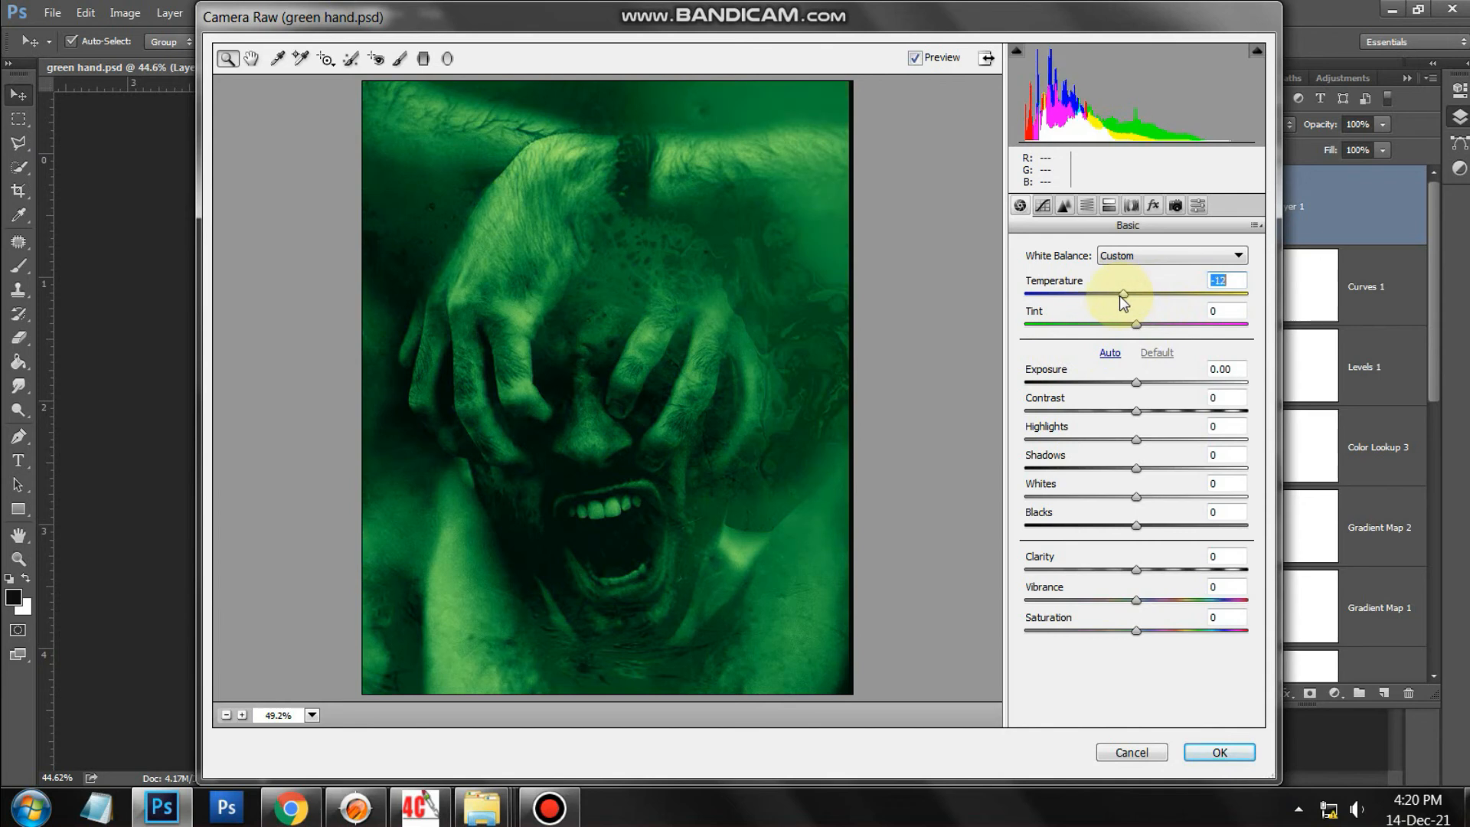
{"action": "left_click_drag", "start_coordinate": [1109, 297], "coordinate": [1125, 294]}
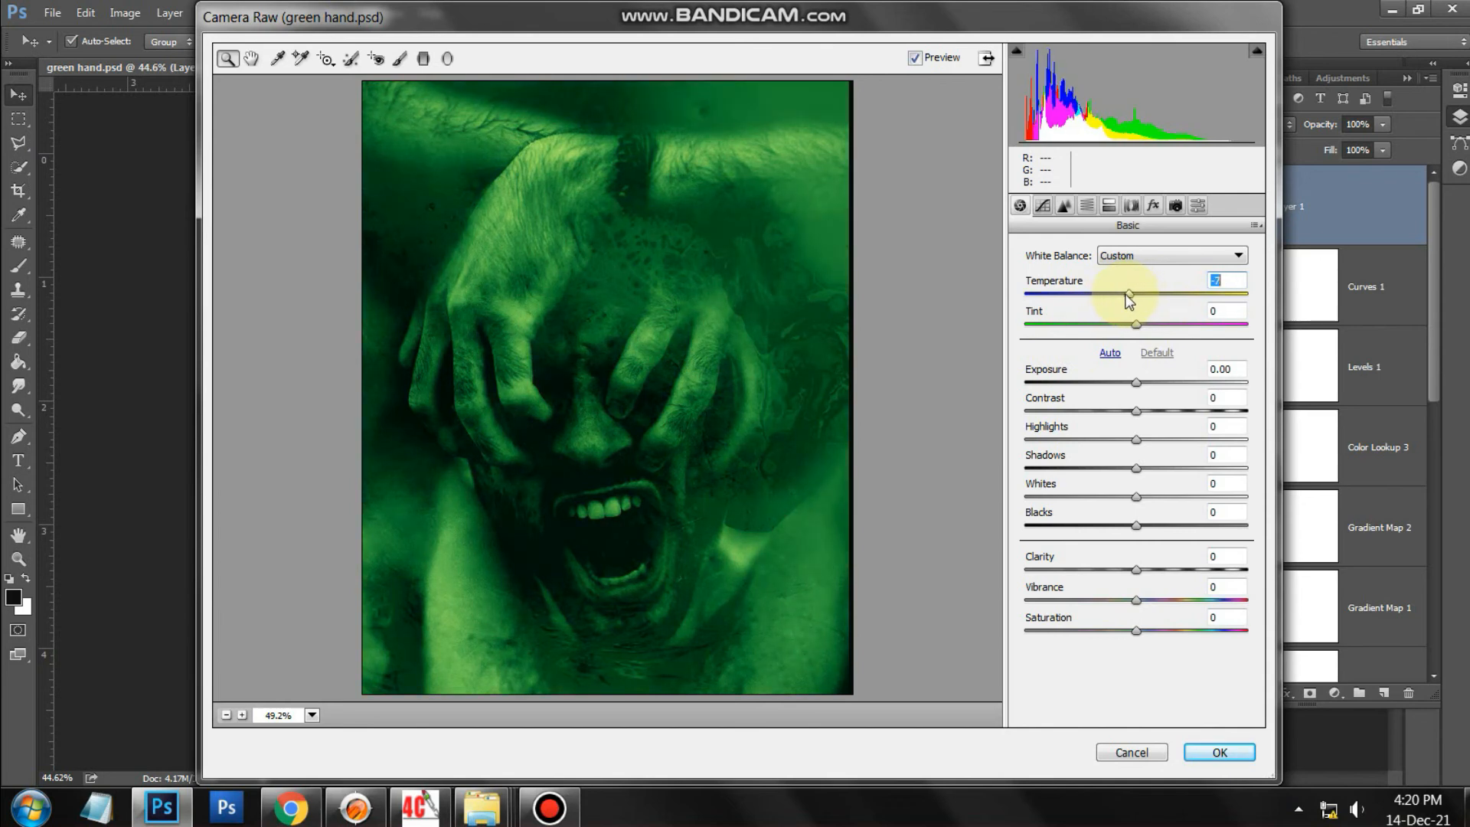
- Set Tint -4, Exposure +0.20, Contrast +14, Highlights -19, Shadows +18, Whites +18, Blacks +10, Clarity +9, Vibrance -4 and Saturation +9 in Camera Raw
{"action": "left_click_drag", "start_coordinate": [1135, 382], "coordinate": [1154, 411]}
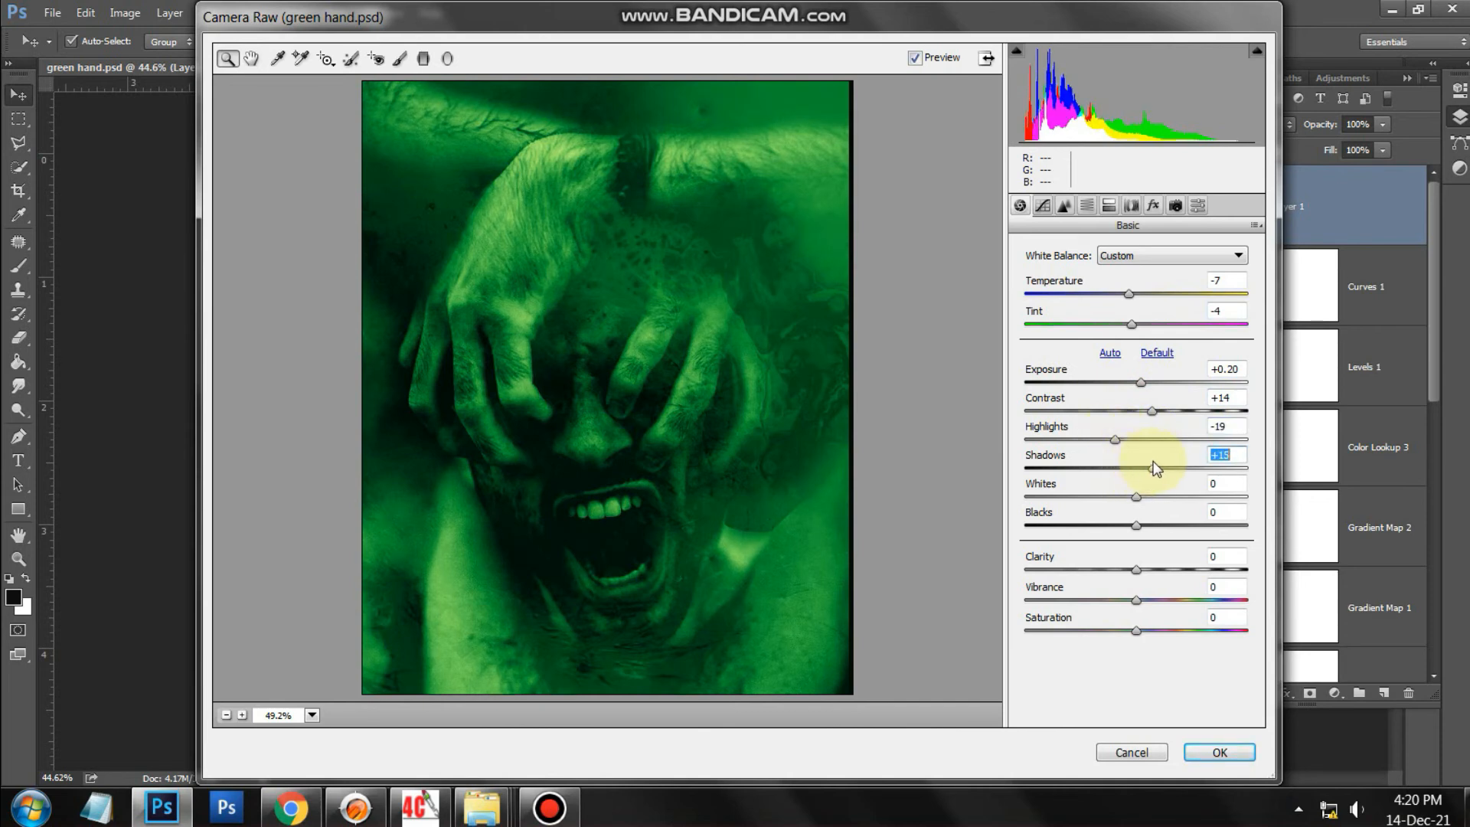
{"action": "left_click_drag", "start_coordinate": [1141, 528], "coordinate": [1132, 524]}
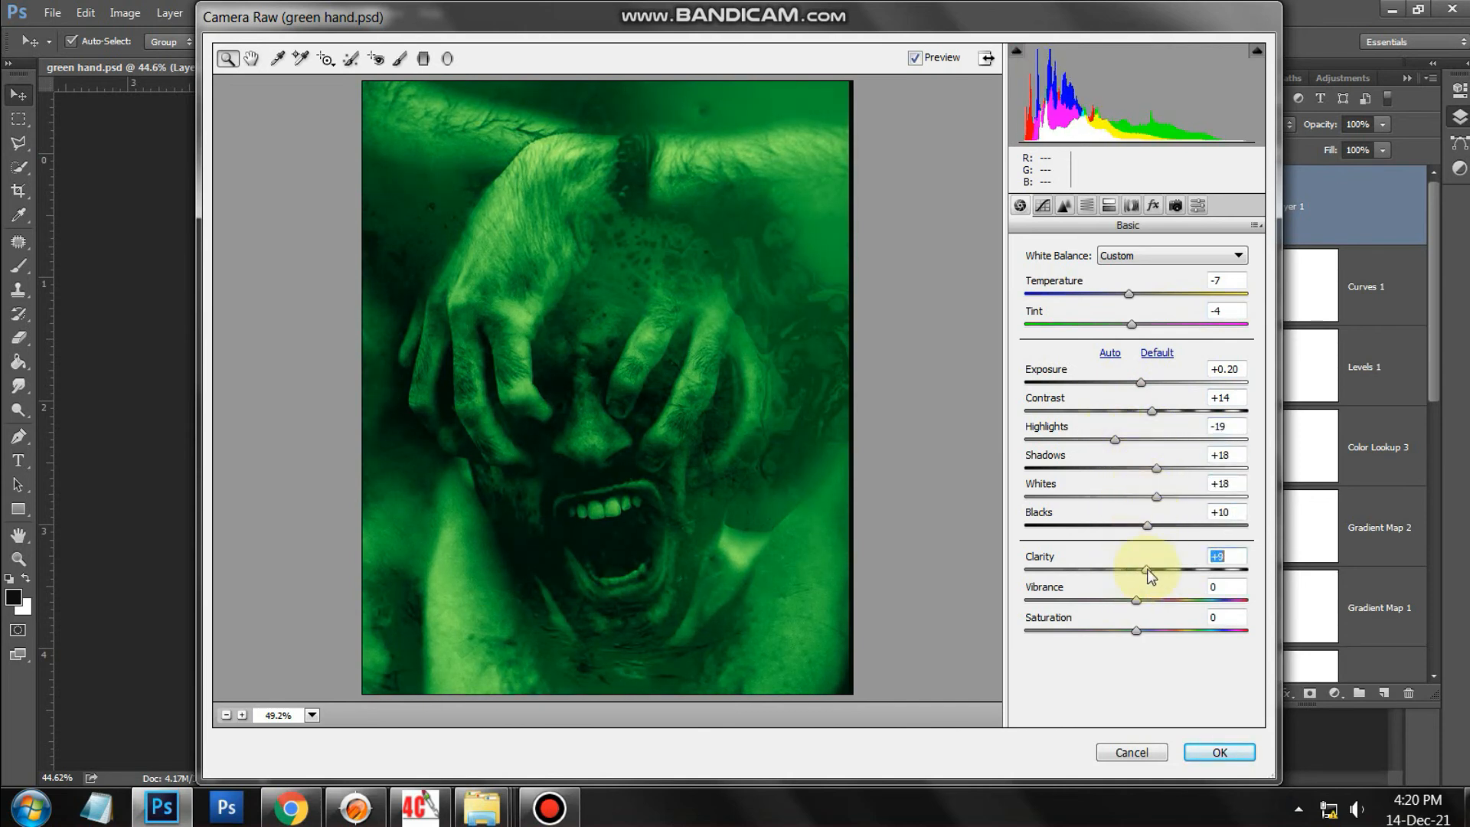
{"action": "left_click_drag", "start_coordinate": [1129, 598], "coordinate": [1124, 596]}
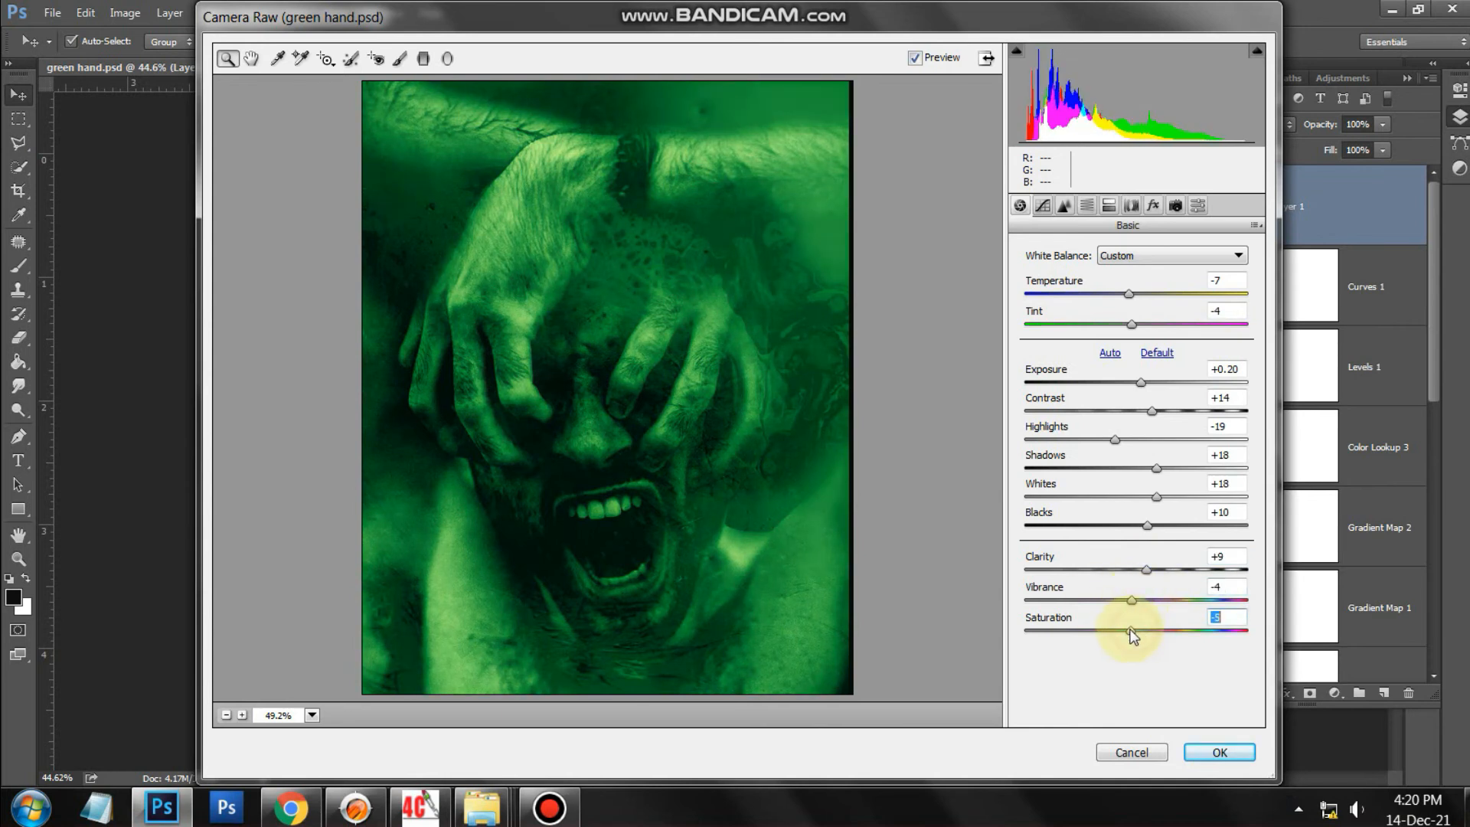
{"action": "left_click_drag", "start_coordinate": [1131, 631], "coordinate": [1150, 630]}
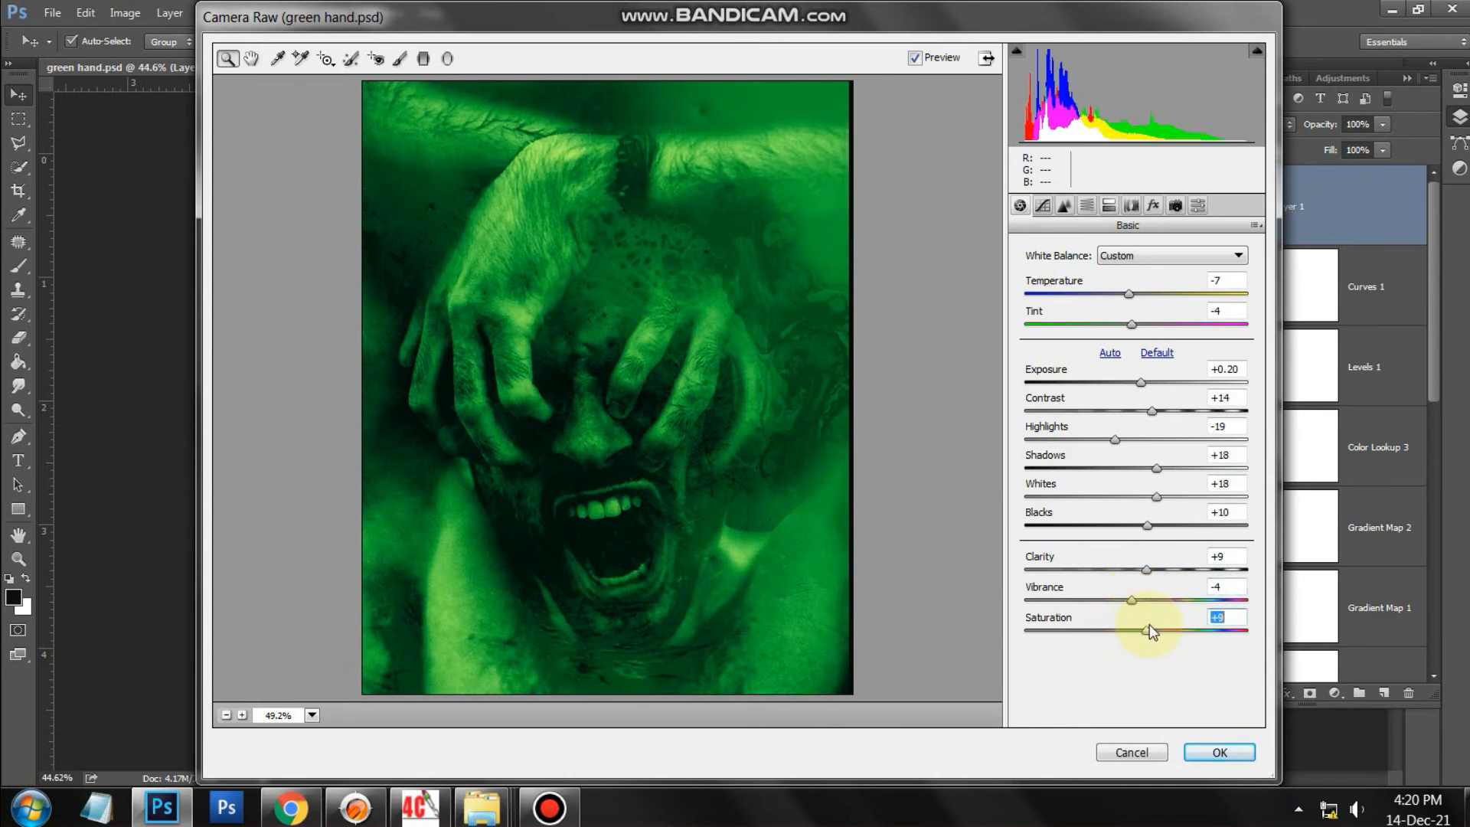
- Set noise reduction to Luminance 31, Luminance Detail 51, Luminance Contrast 45, Color 45 and Color Detail 23, and apply the Camera Raw filter
{"action": "left_click", "coordinate": [1045, 205]}
{"action": "left_click", "coordinate": [1065, 205]}
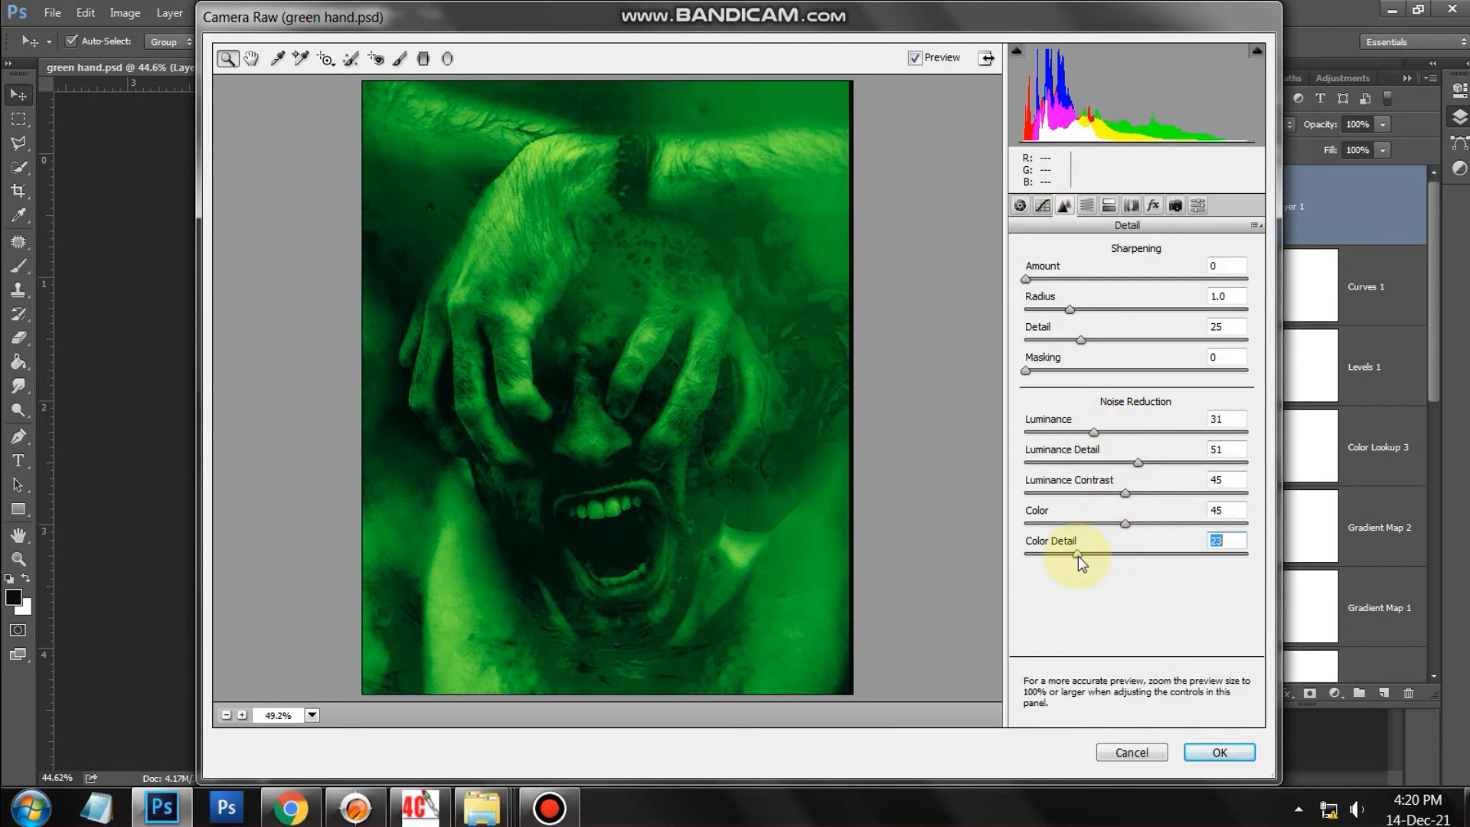
{"action": "left_click", "coordinate": [1187, 752]}
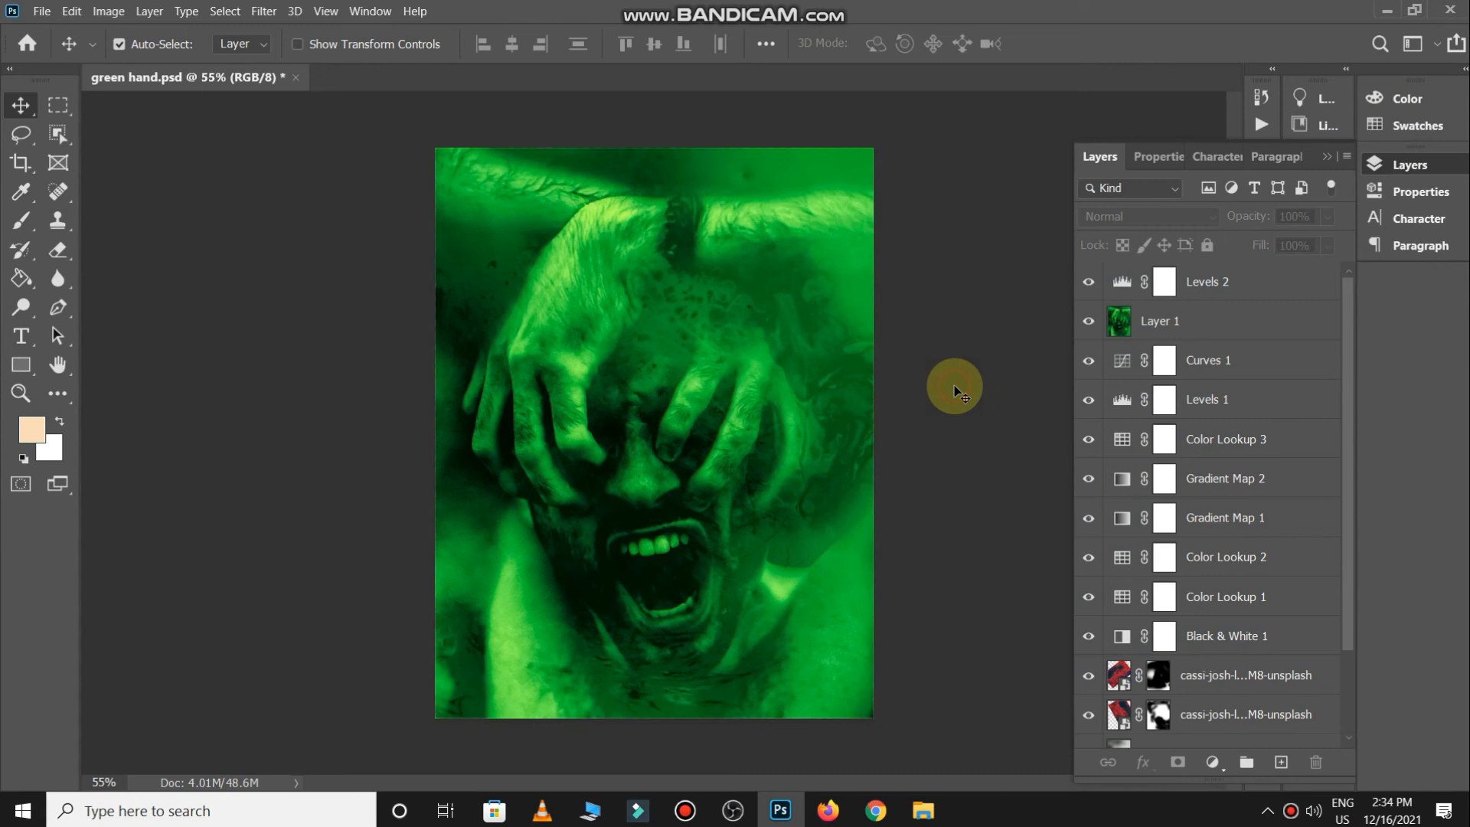
- Place the cobweb photo on black as the top layer, scaled and positioned to cover the whole canvas
{"action": "key", "text": "ctrl+0"}
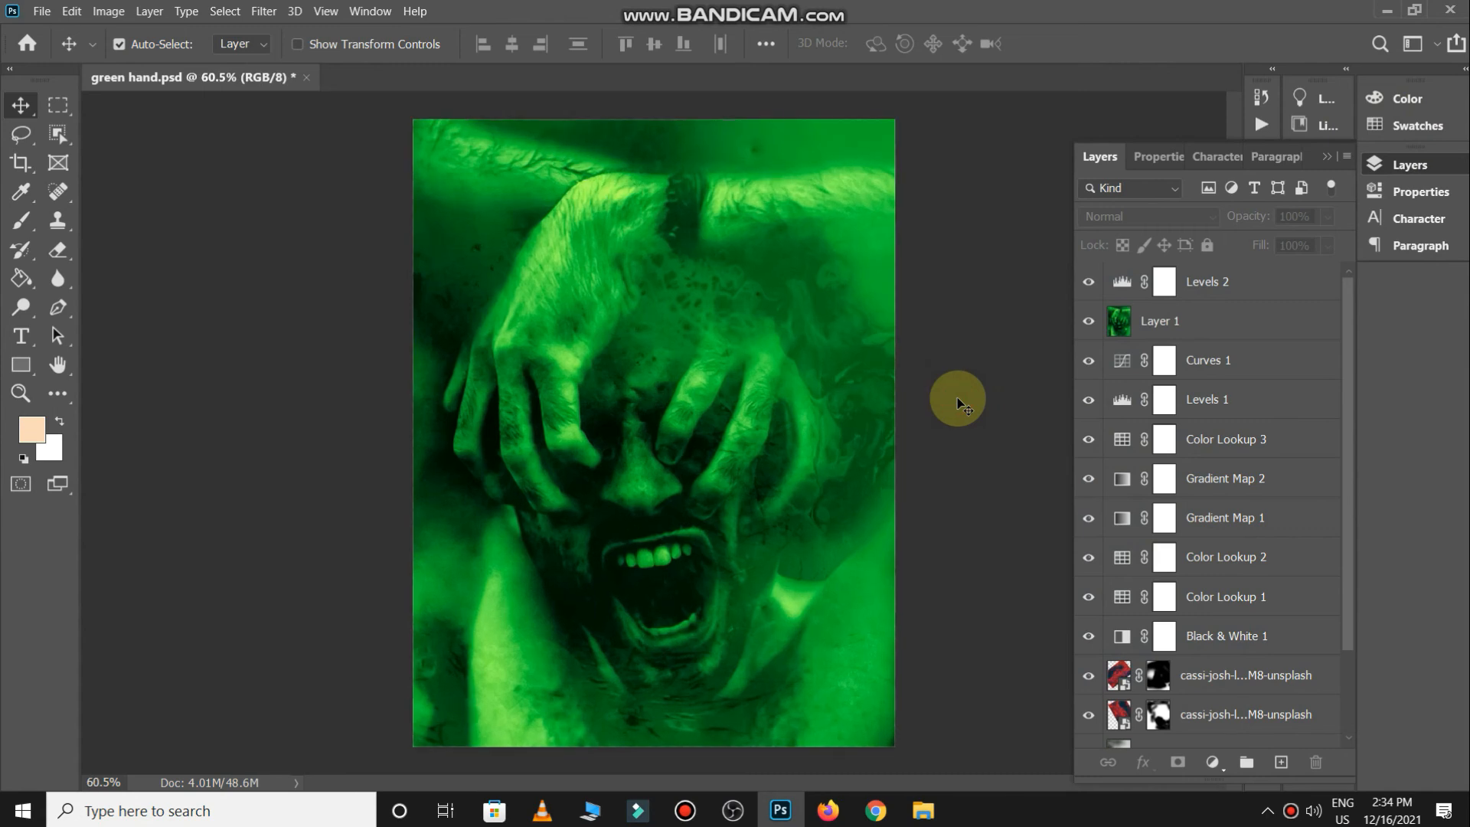
{"action": "key", "text": "alt+Tab"}
{"action": "left_click", "coordinate": [1106, 319]}
{"action": "left_click_drag", "start_coordinate": [754, 233], "coordinate": [651, 426]}
{"action": "left_click_drag", "start_coordinate": [937, 405], "coordinate": [719, 755]}
{"action": "left_click_drag", "start_coordinate": [653, 426], "coordinate": [542, 345]}
{"action": "scroll", "coordinate": [619, 425], "scroll_direction": "down", "scroll_amount": 3}
{"action": "left_click_drag", "start_coordinate": [703, 559], "coordinate": [840, 719]}
{"action": "left_click_drag", "start_coordinate": [763, 485], "coordinate": [764, 450]}
{"action": "key", "text": "Return"}
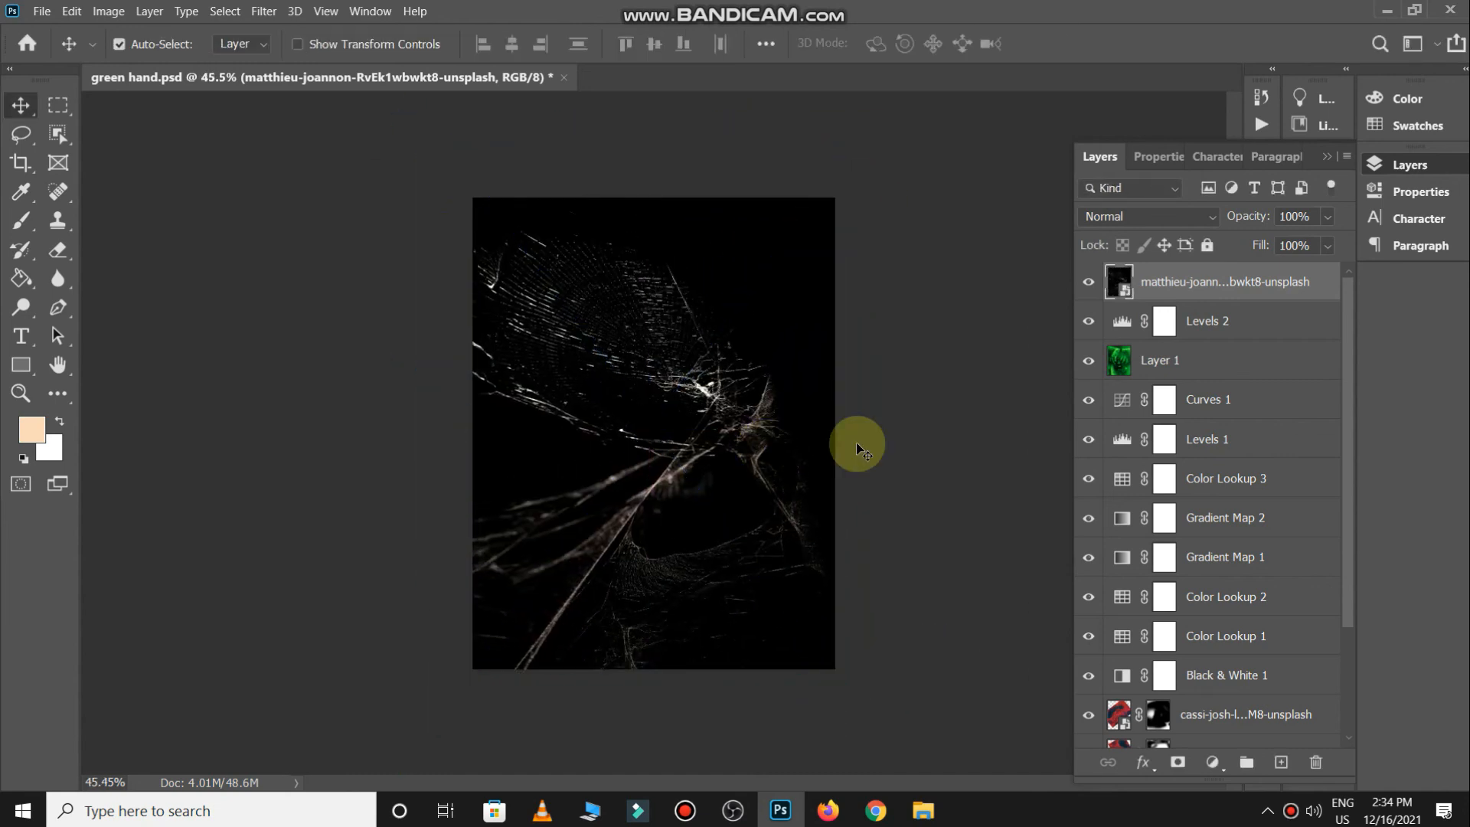
- Set the cobweb layer's blend mode to Screen and its opacity to 65%, and deselect the layers
{"action": "left_click", "coordinate": [1146, 220]}
{"action": "left_click", "coordinate": [1148, 399]}
{"action": "left_click", "coordinate": [932, 407]}
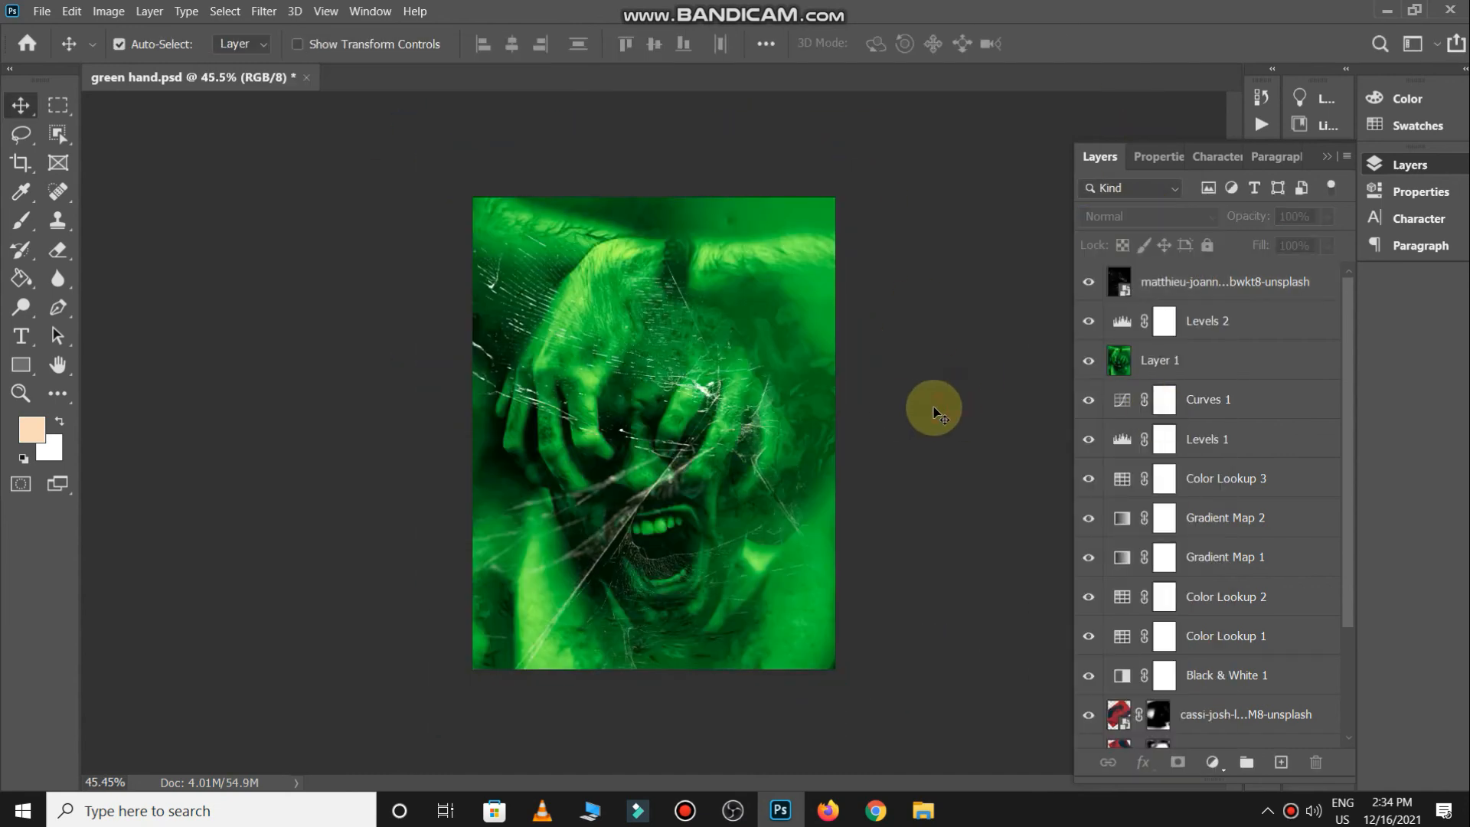
{"action": "left_click", "coordinate": [1233, 285]}
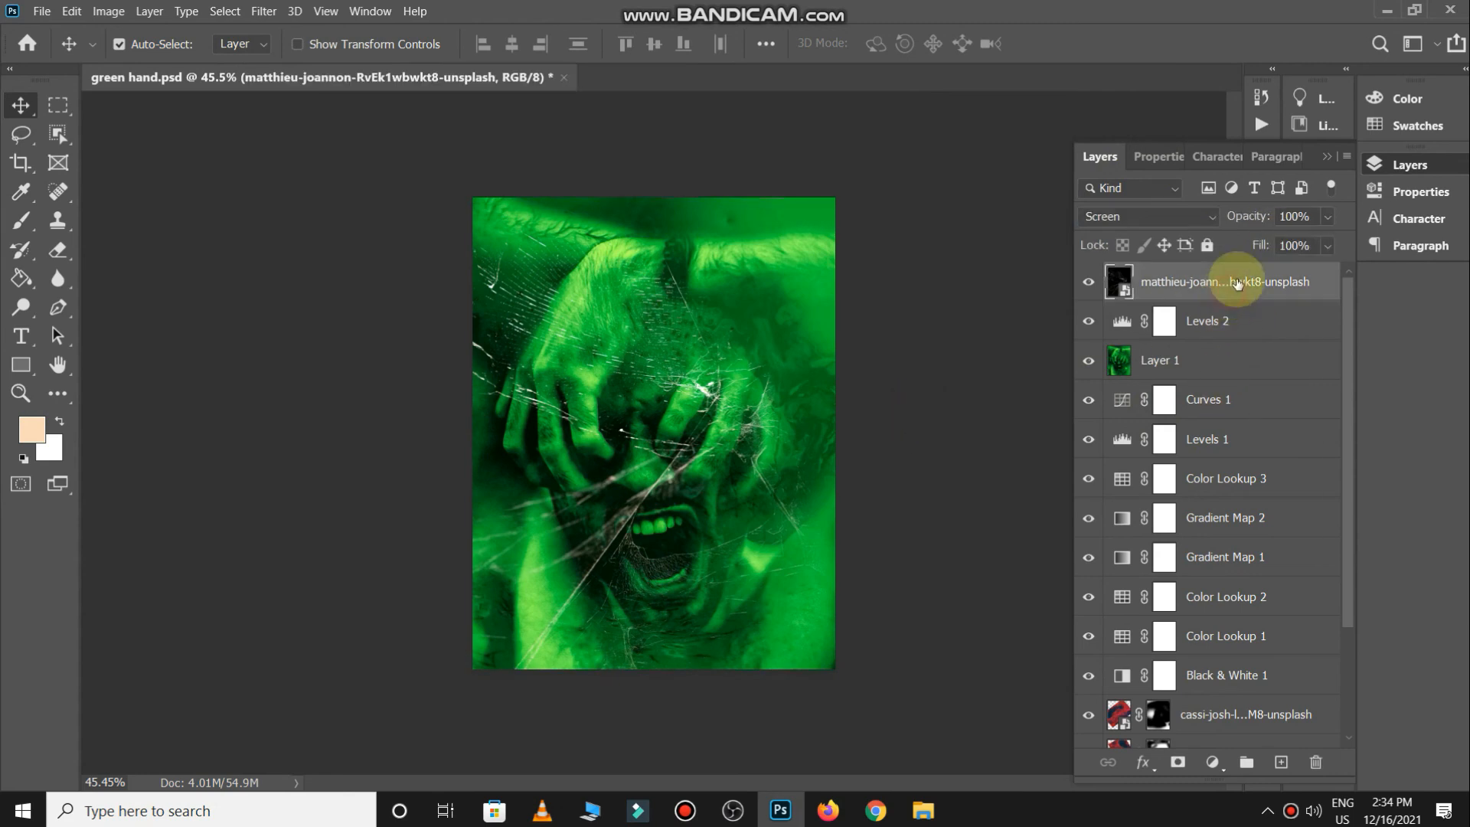
{"action": "left_click_drag", "start_coordinate": [1251, 219], "coordinate": [1236, 222]}
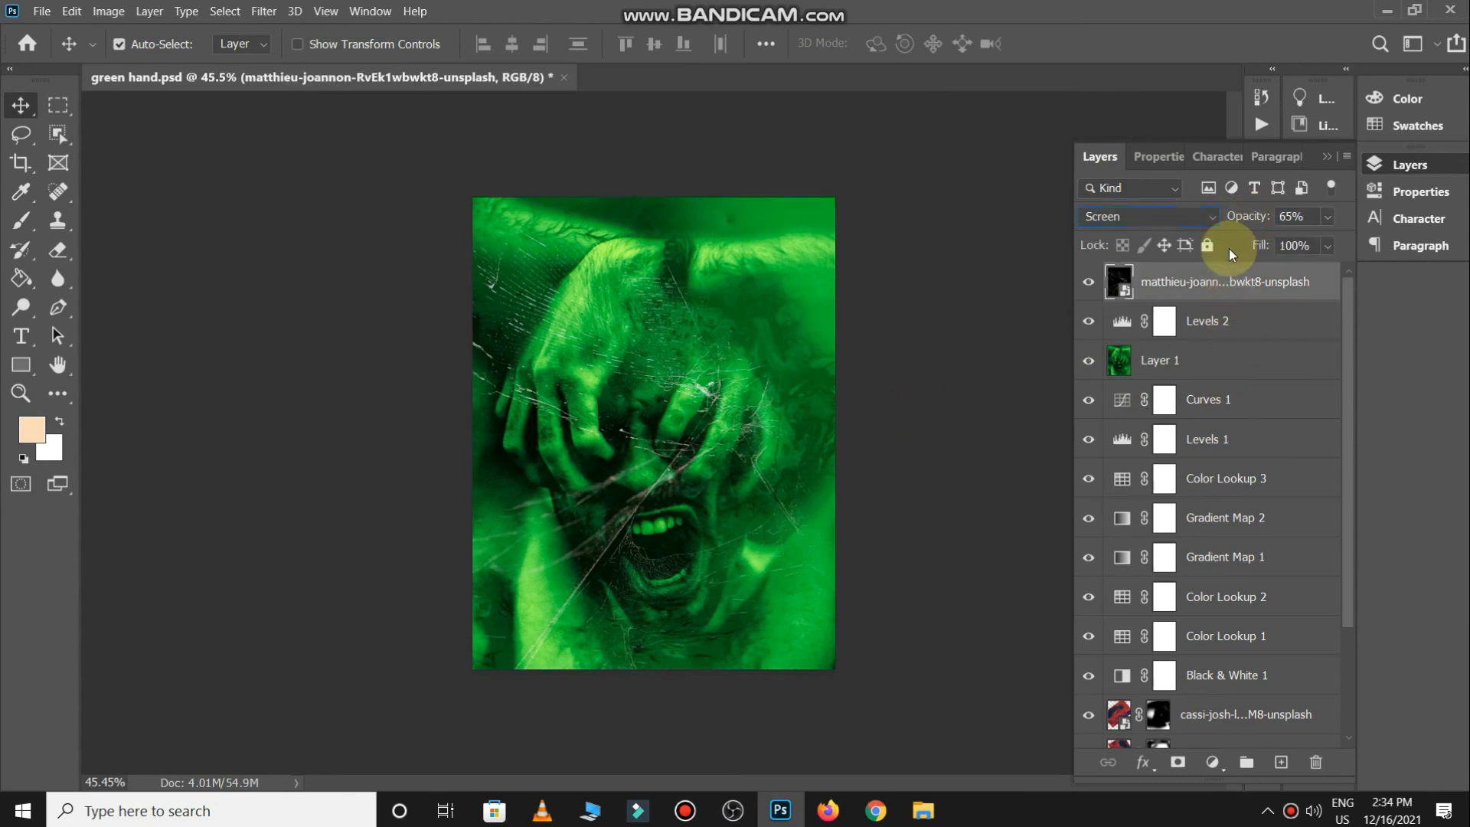
{"action": "left_click", "coordinate": [948, 406]}
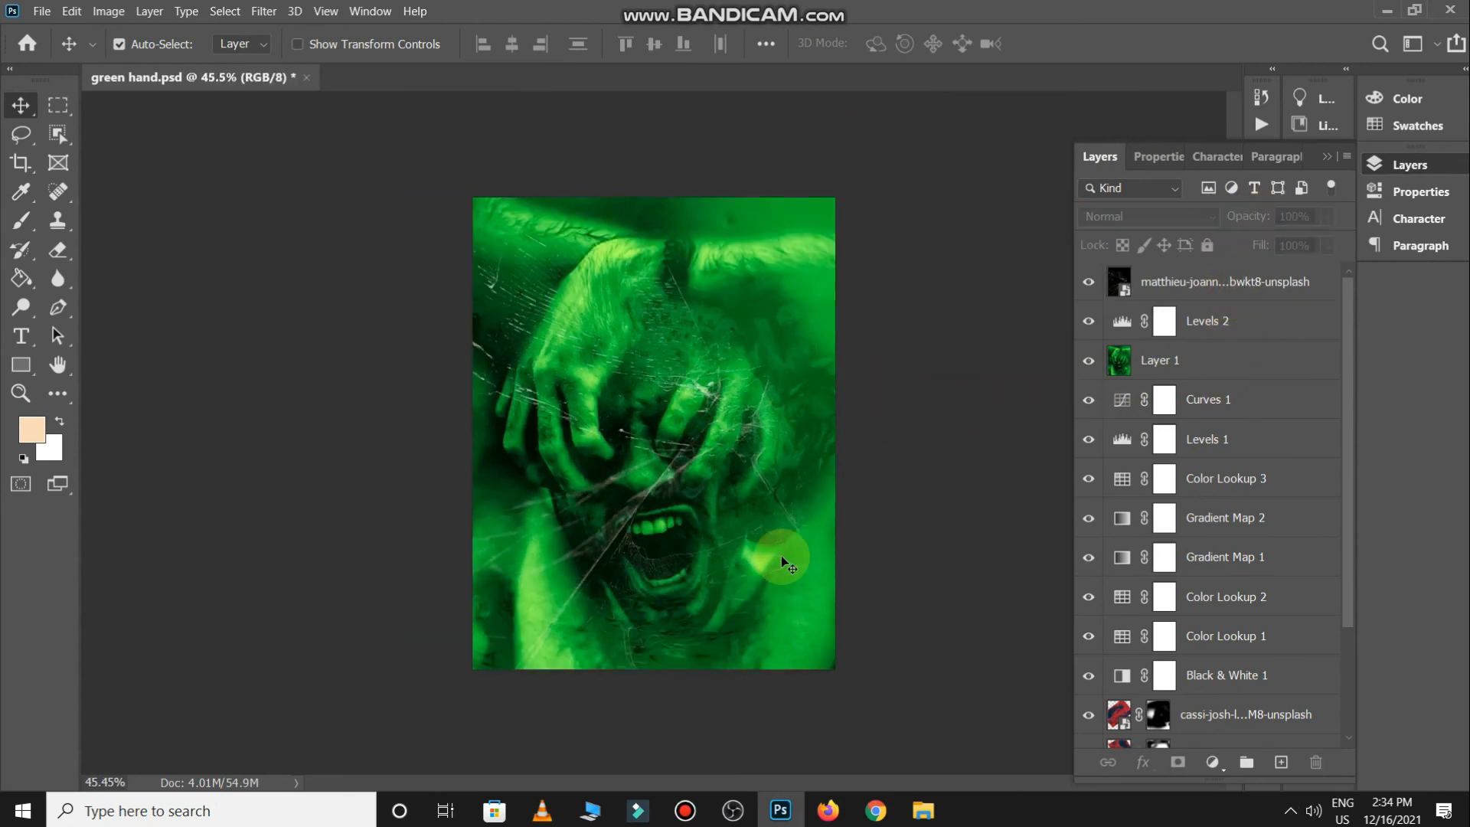
- Add the centred red title text KILLING in the Downcome font at 37 pt over the lower part of the poster
{"action": "key", "text": "t"}
{"action": "left_click_drag", "start_coordinate": [547, 536], "coordinate": [753, 612]}
{"action": "type", "text": "KILLING"}
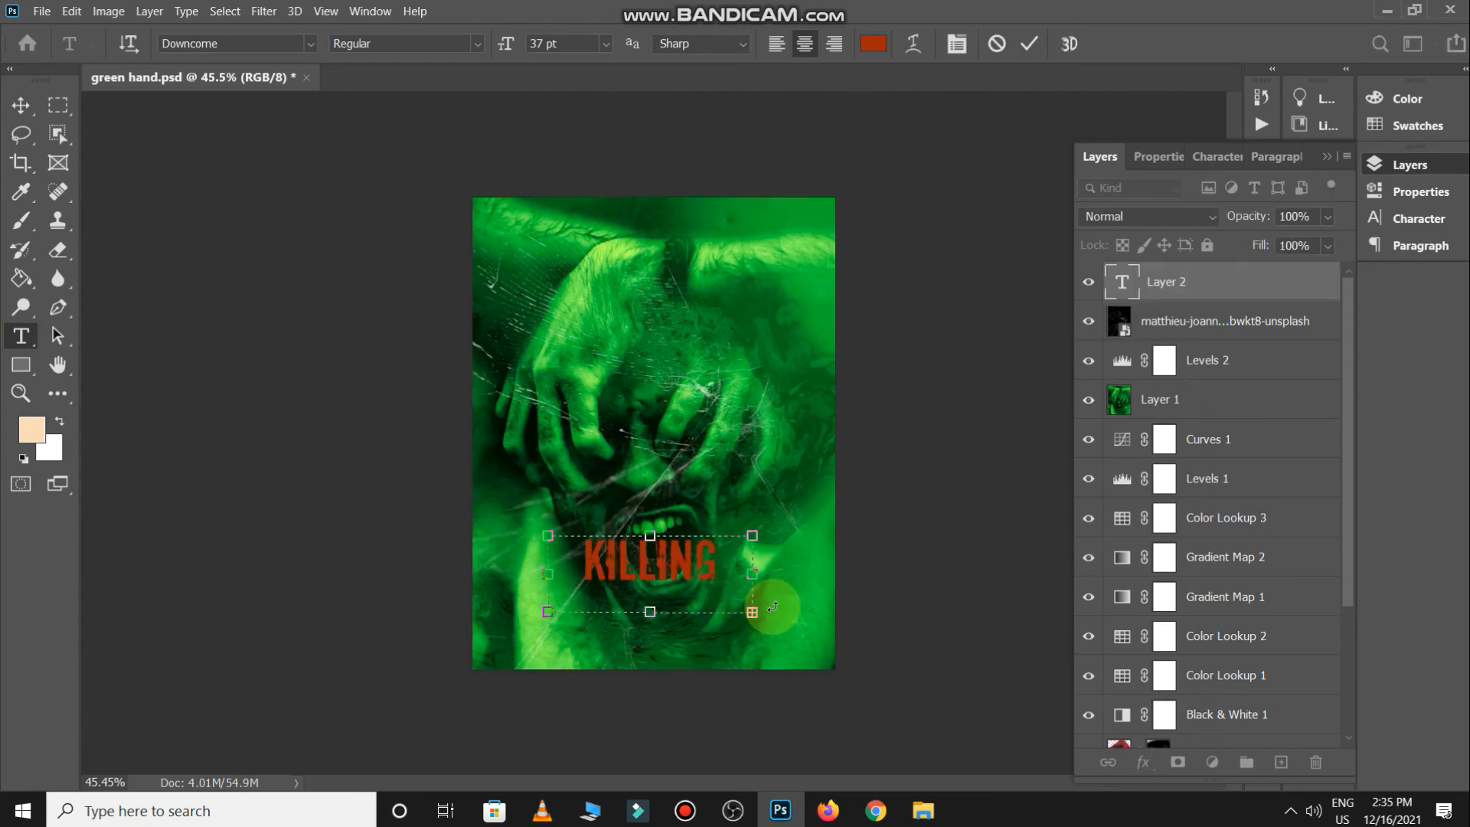
{"action": "left_click", "coordinate": [1029, 44]}
{"action": "key", "text": "v"}
- Duplicate the KILLING text up and to its left, and change the copy's wording to HAND
{"action": "left_click_drag", "start_coordinate": [675, 560], "coordinate": [659, 498]}
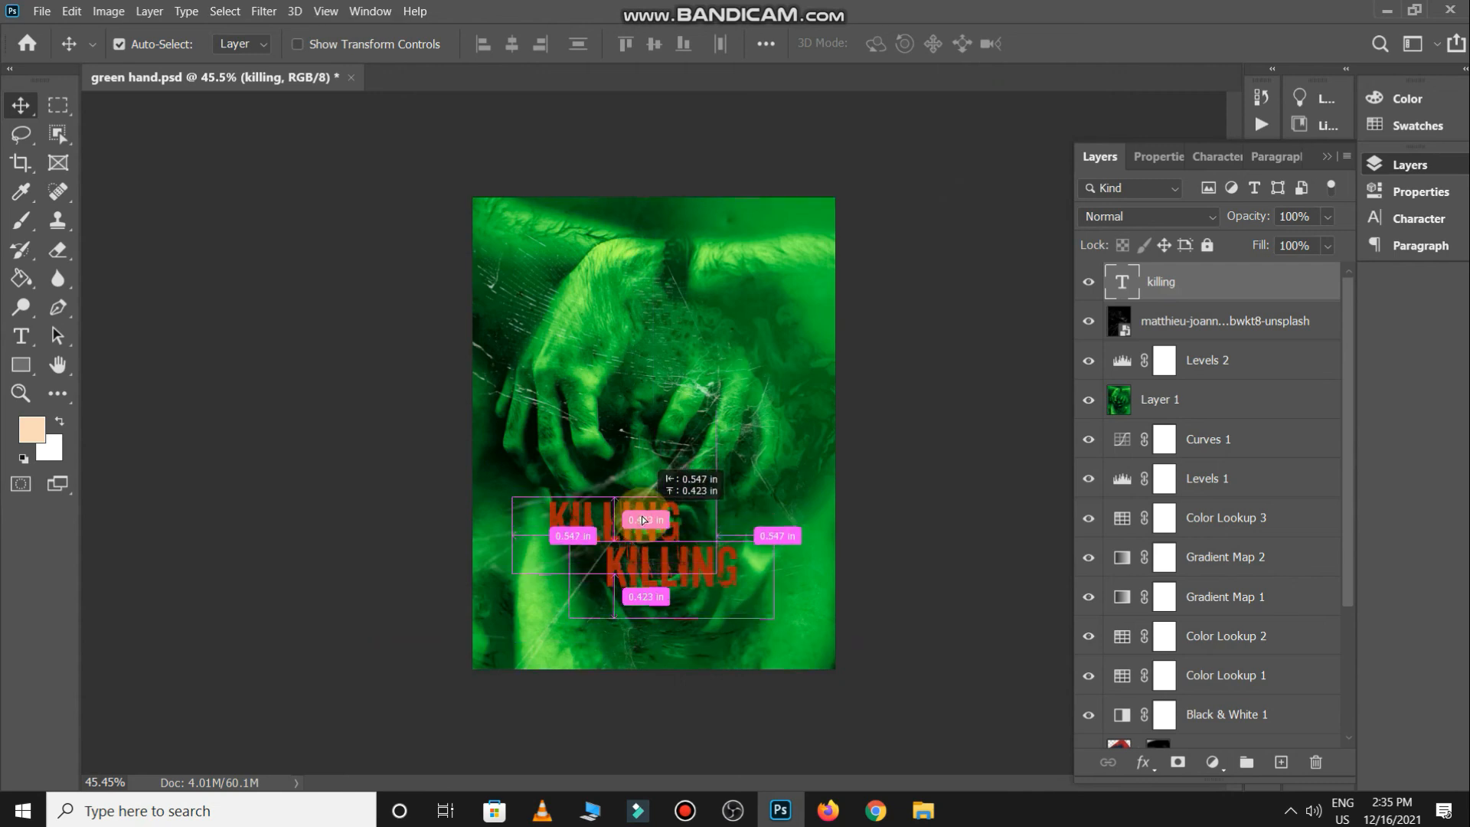
{"action": "double_click", "coordinate": [656, 514]}
{"action": "type", "text": "hand"}
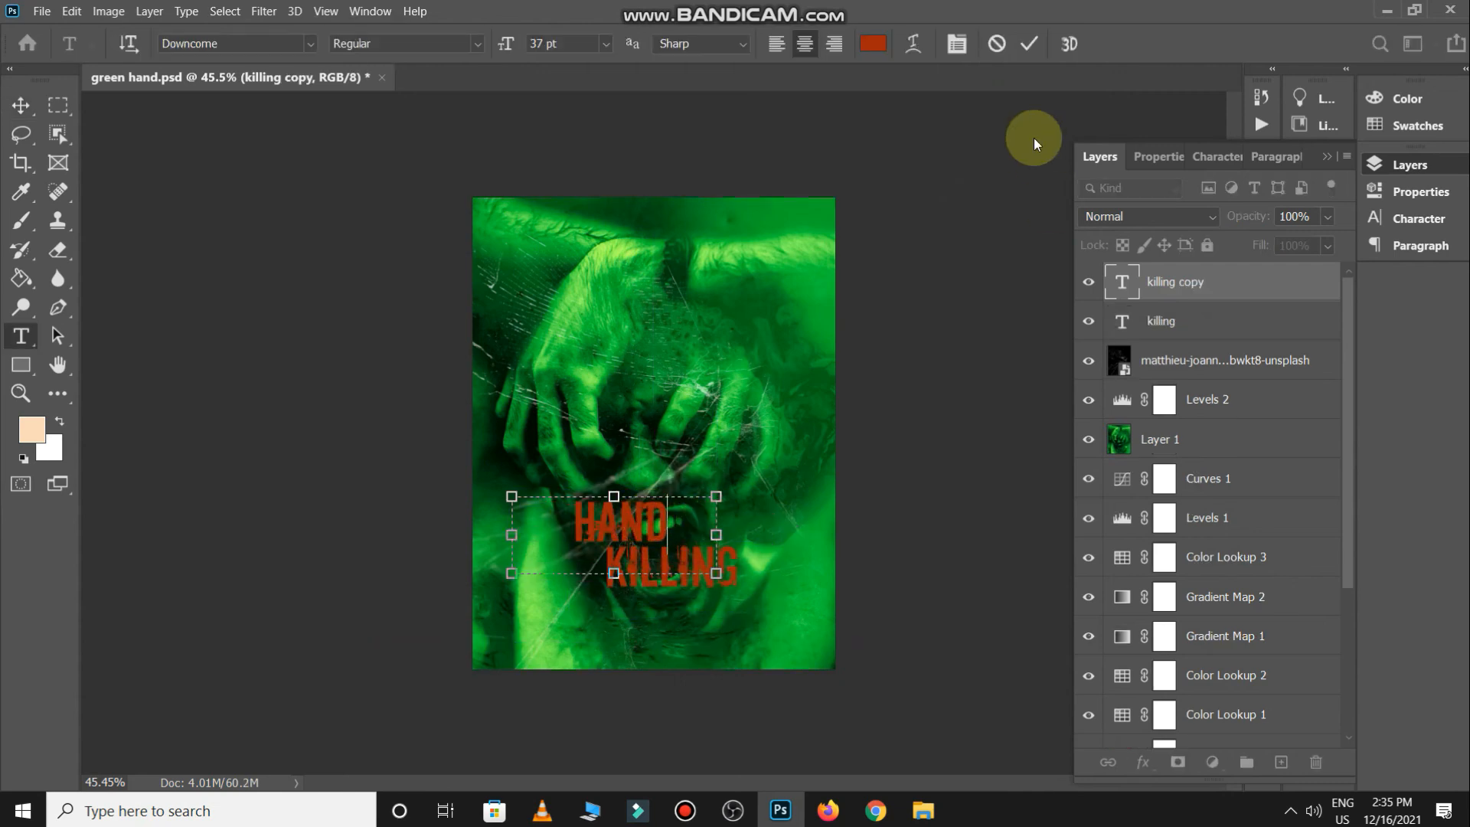
{"action": "left_click", "coordinate": [1029, 43]}
- Scale the HAND text to about 78% width and 65% height, and arrange both words as a compact two-line title
{"action": "key", "text": "ctrl+t"}
{"action": "left_click_drag", "start_coordinate": [715, 497], "coordinate": [604, 522]}
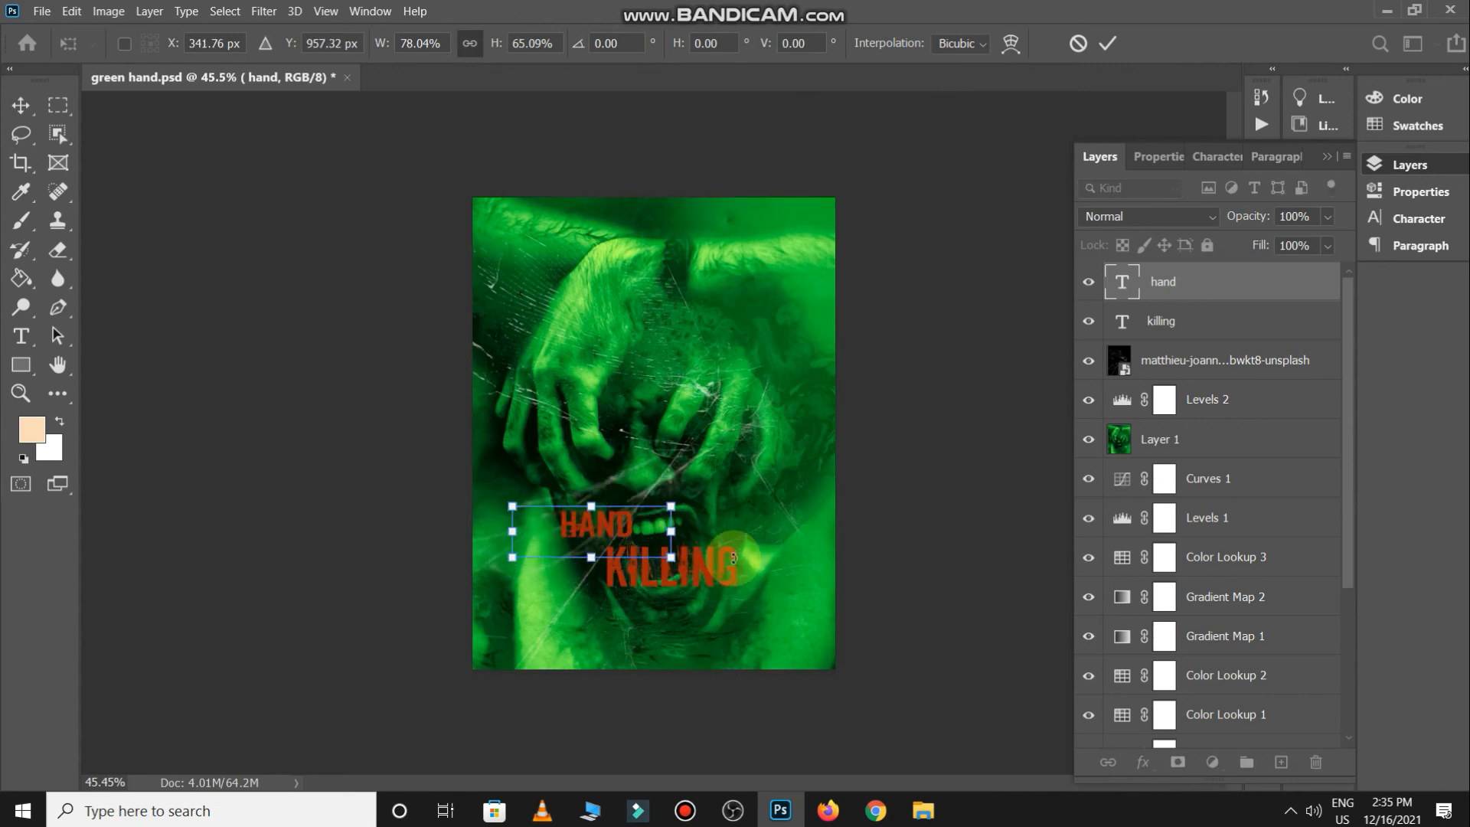
{"action": "key", "text": "Return"}
{"action": "left_click_drag", "start_coordinate": [700, 552], "coordinate": [689, 557]}
{"action": "left_click_drag", "start_coordinate": [603, 528], "coordinate": [604, 542]}
- Place the credits-new image, scaled to about 19% width and 14% height, horizontally centred below the title
{"action": "key", "text": "alt+Tab"}
{"action": "left_click", "coordinate": [677, 325]}
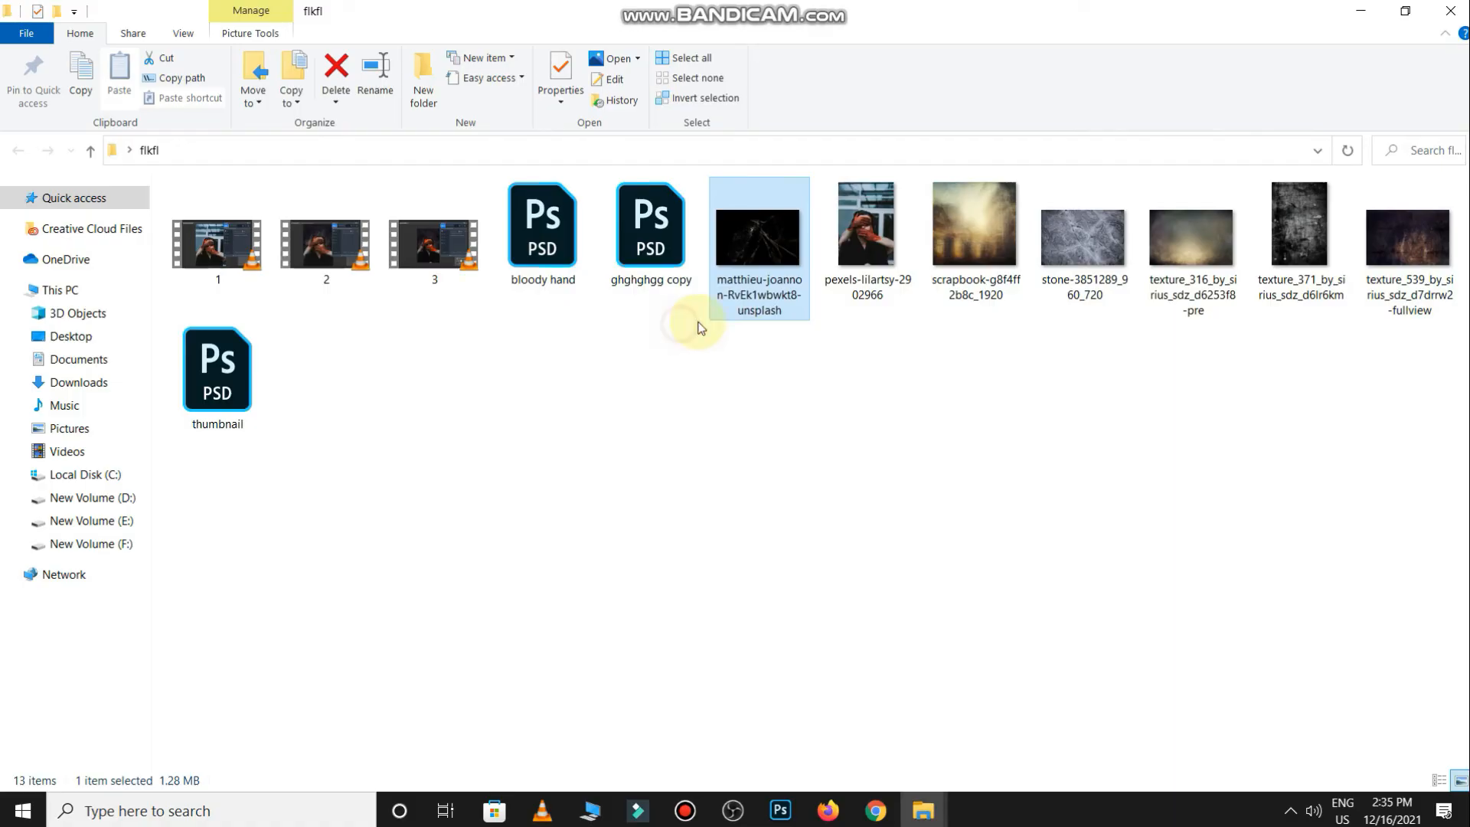
{"action": "key", "text": "super+d"}
{"action": "double_click", "coordinate": [1453, 46]}
{"action": "key", "text": "super+Up"}
{"action": "left_click_drag", "start_coordinate": [570, 490], "coordinate": [700, 469]}
{"action": "left_click_drag", "start_coordinate": [837, 380], "coordinate": [726, 618]}
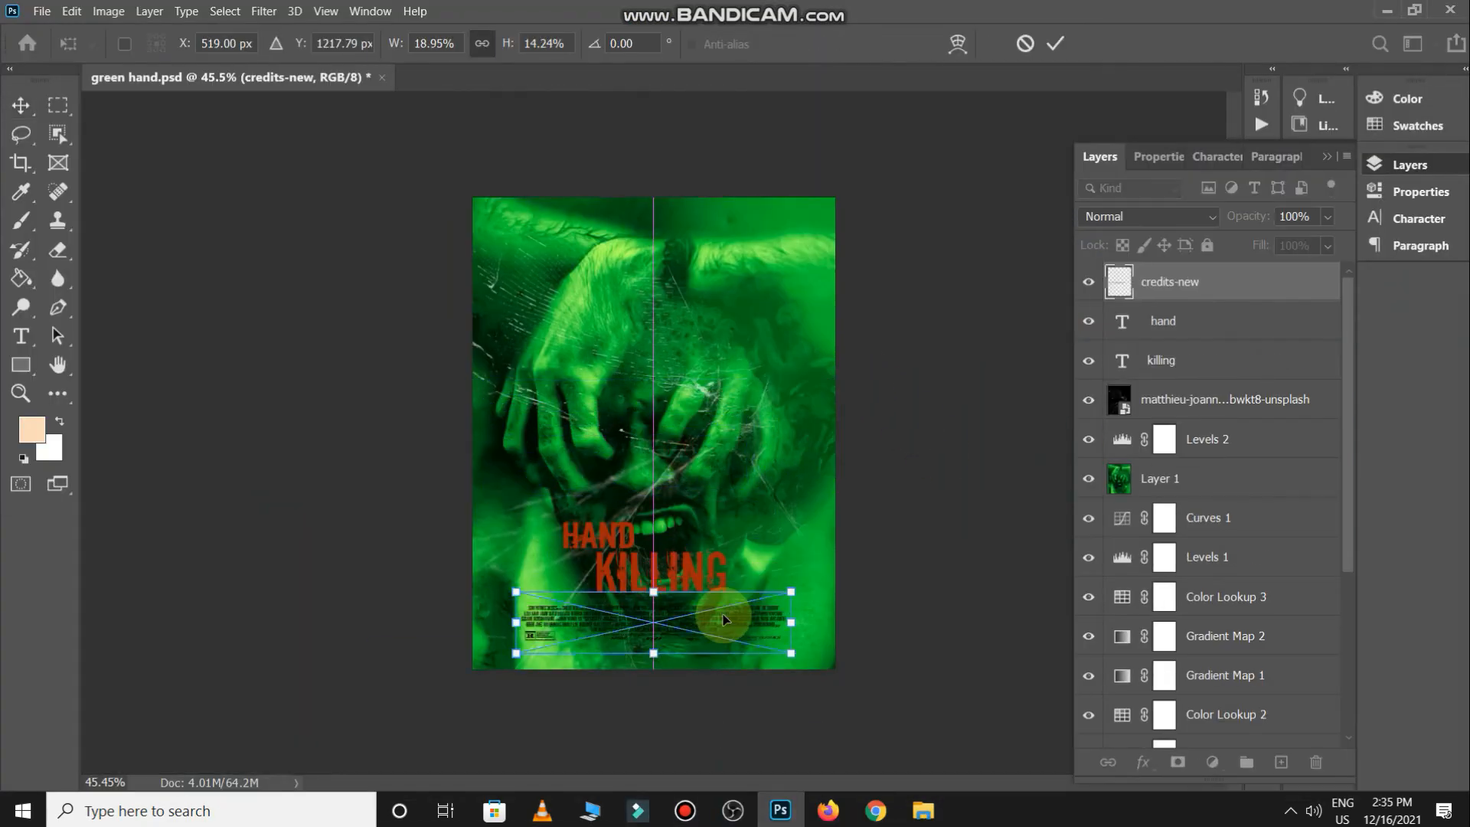
- Set the credits layer's blend mode to Divide and add a Color Overlay that turns its text white
{"action": "left_click", "coordinate": [1141, 218]}
{"action": "left_click", "coordinate": [1132, 673]}
{"action": "left_click", "coordinate": [1326, 279]}
{"action": "double_click", "coordinate": [1325, 279]}
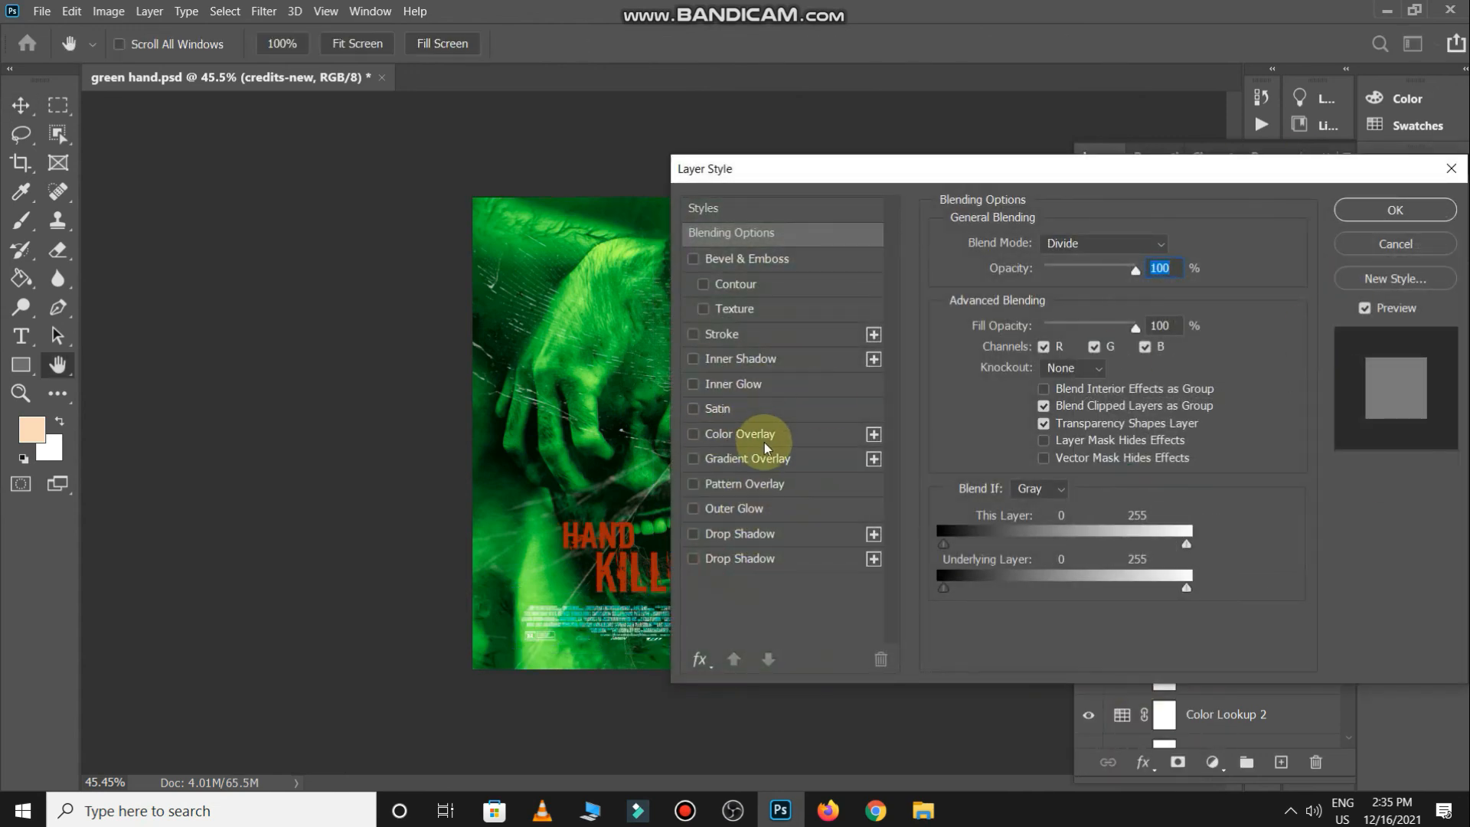
{"action": "left_click", "coordinate": [739, 433]}
{"action": "left_click_drag", "start_coordinate": [1162, 169], "coordinate": [1345, 207]}
{"action": "left_click", "coordinate": [1348, 285]}
{"action": "left_click", "coordinate": [1405, 273]}
{"action": "key", "text": "Return"}
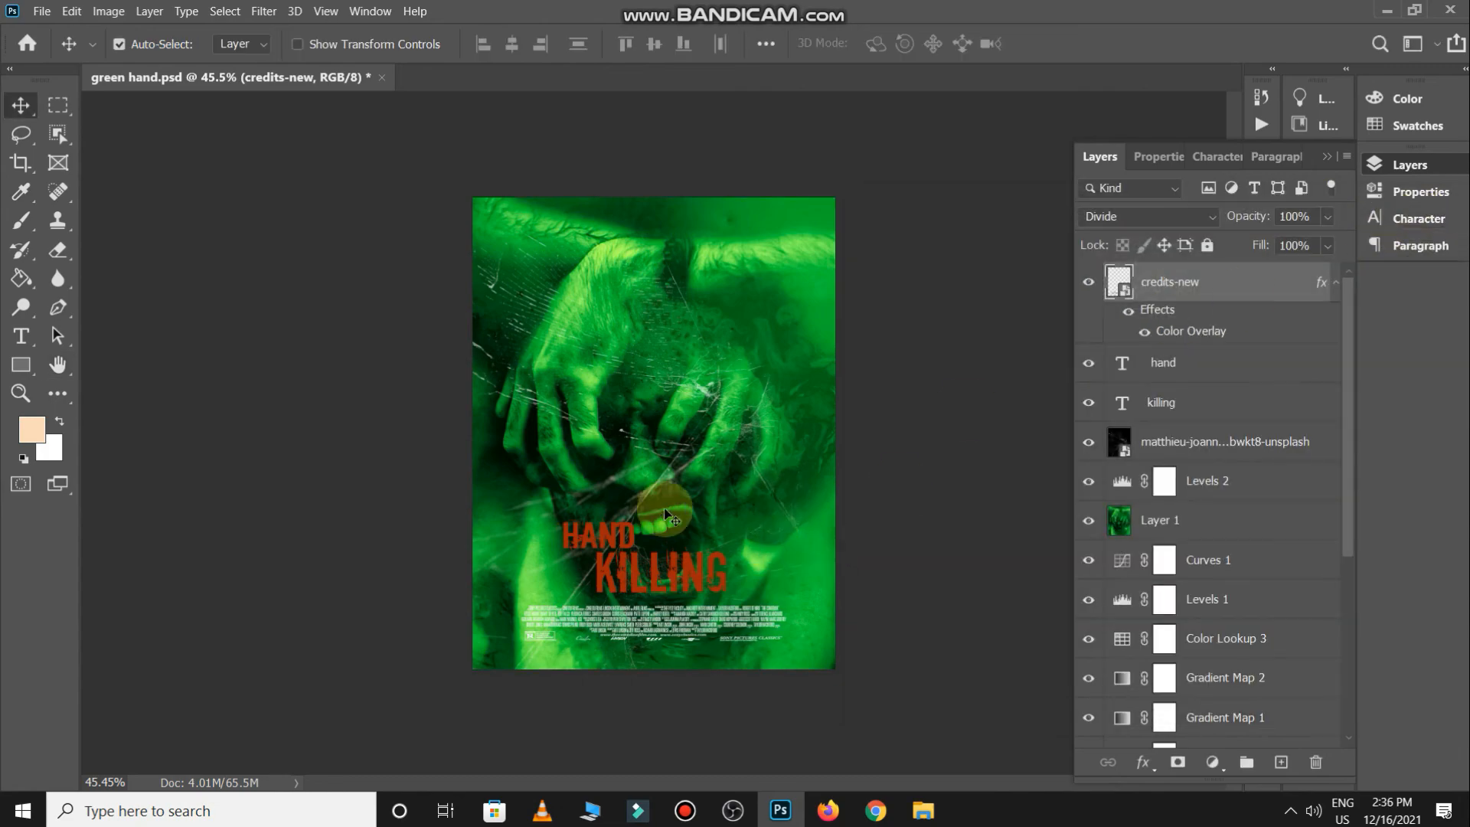